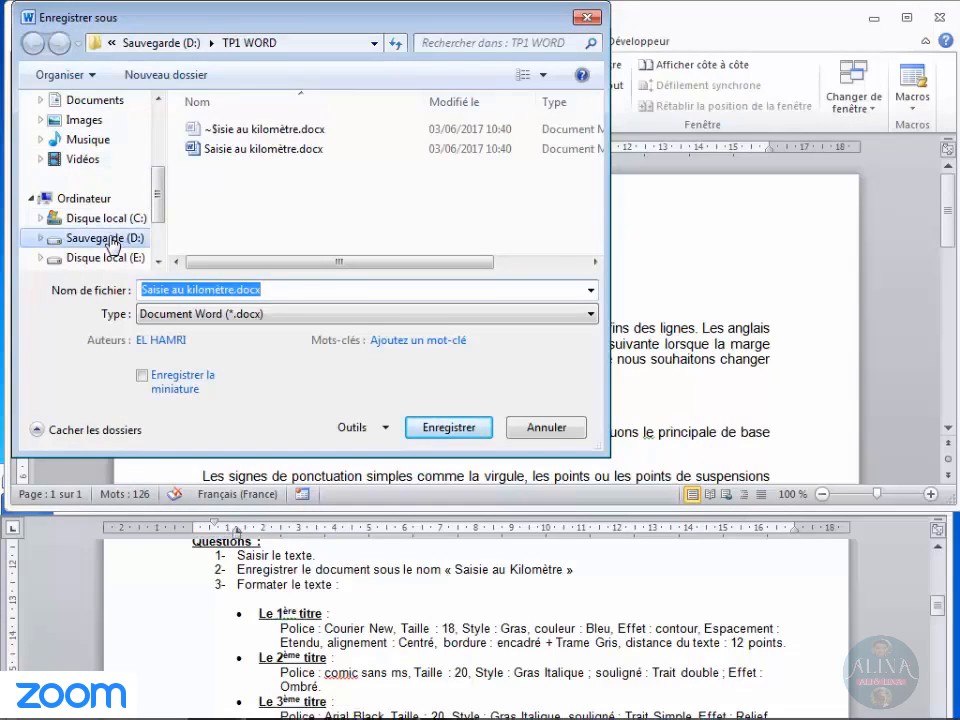
# - Create a new folder named "MGP TP1" on the Sauvegarde (D:) drive as the save location
pyautogui.scroll(-3, 112, 244)
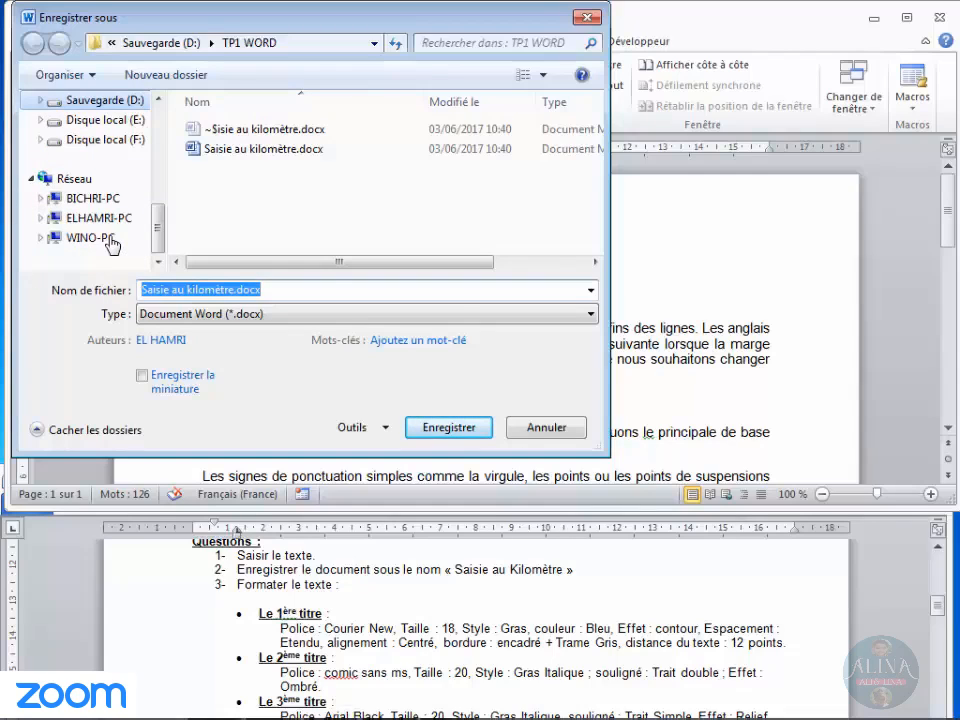
pyautogui.scroll(1, 160, 205)
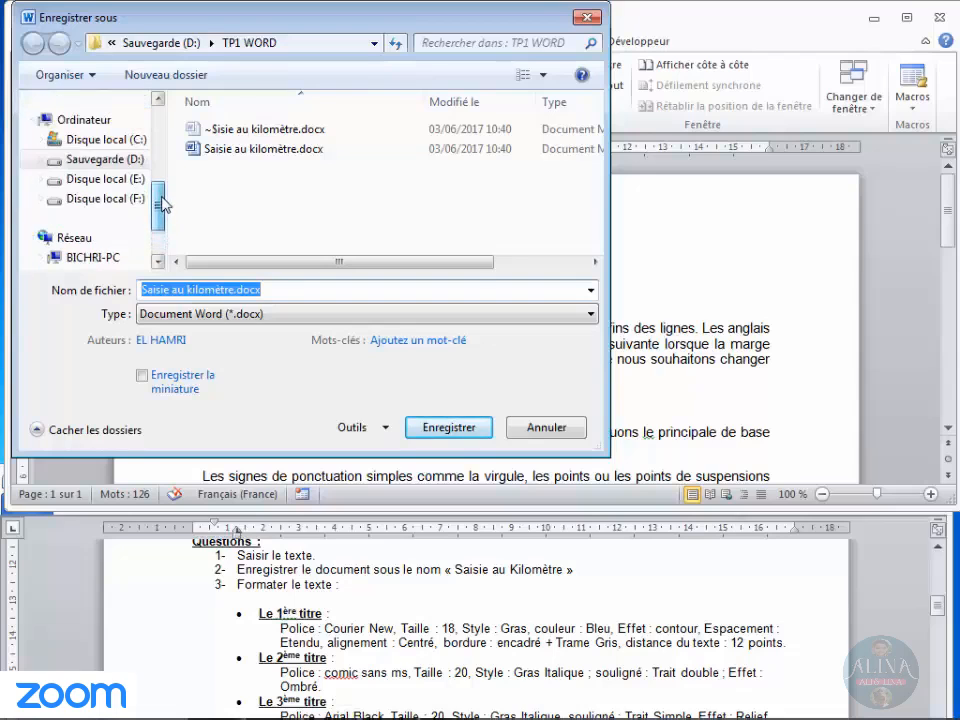
pyautogui.click(111, 166)
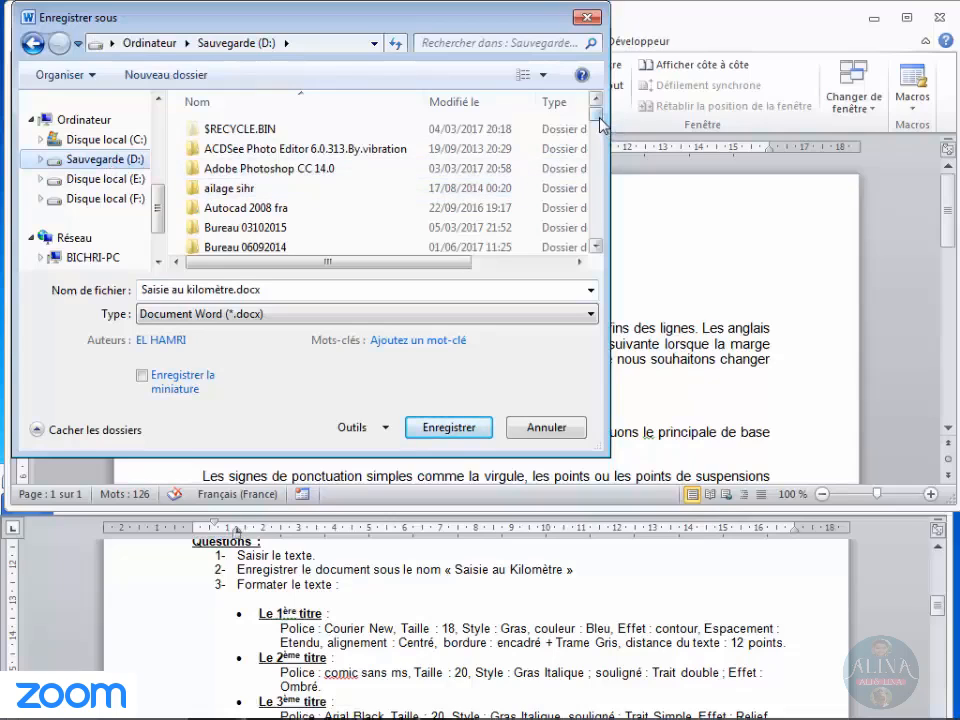
pyautogui.click(190, 77)
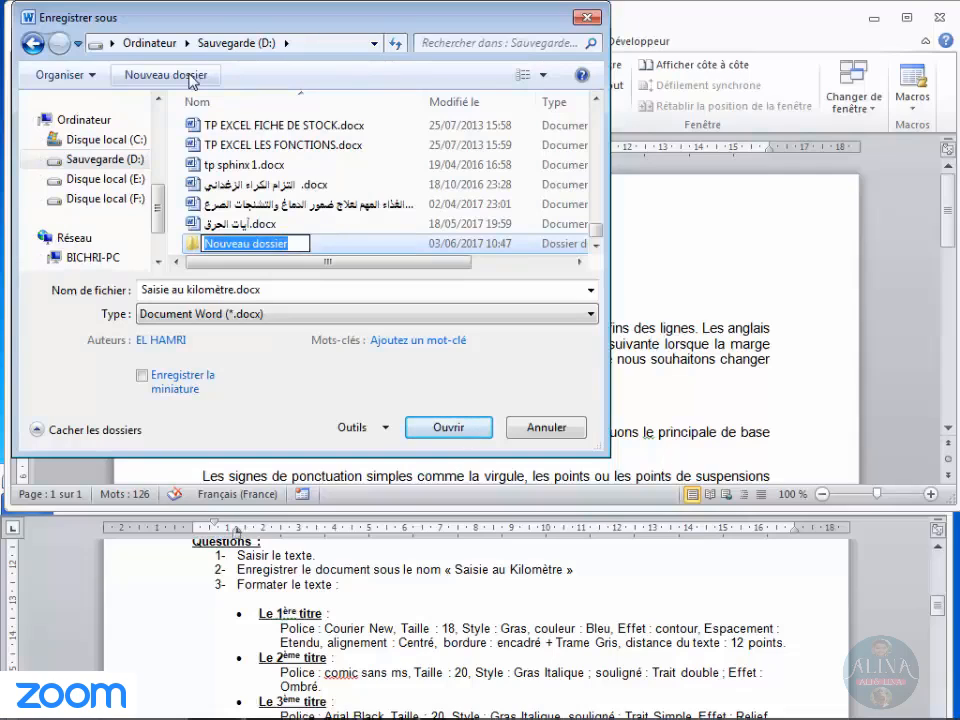
pyautogui.write('MGP')
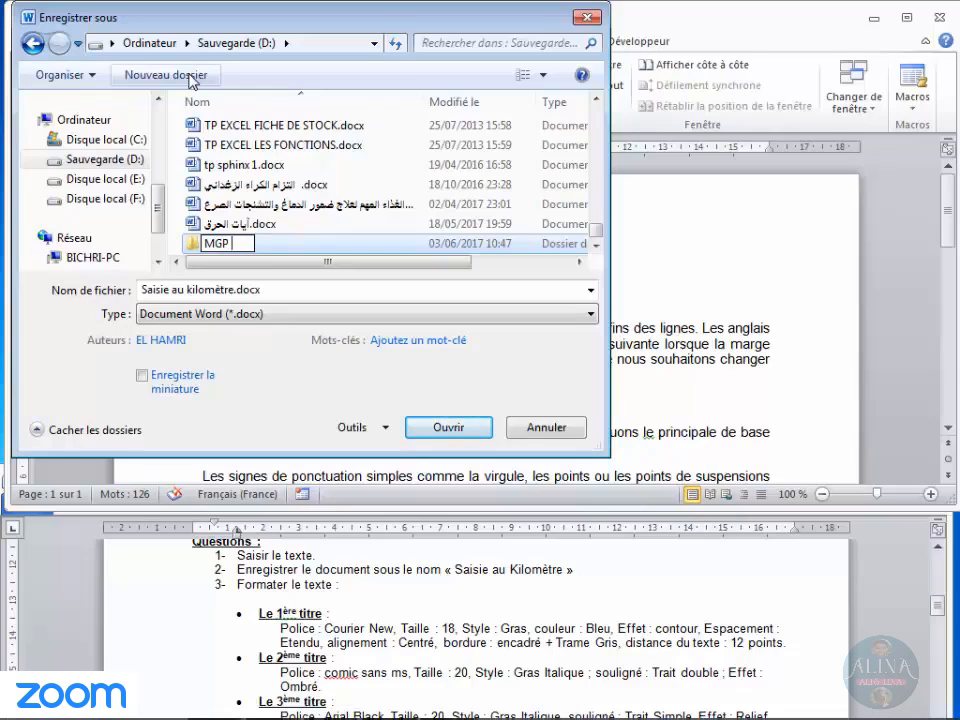
pyautogui.write(' TP1')
pyautogui.press('BackSpace')
pyautogui.write('1')
pyautogui.press('Return')
# - Open the new MGP TP1 folder and save the document there as "Saisie au kilomètre.docx"
pyautogui.click(449, 428)
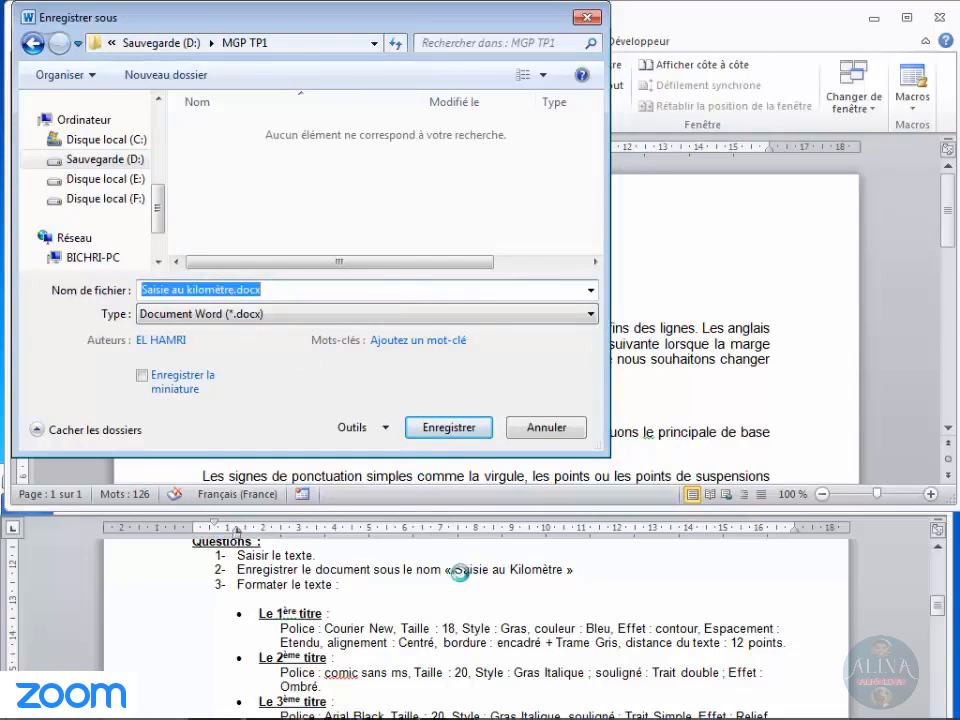
pyautogui.click(238, 289)
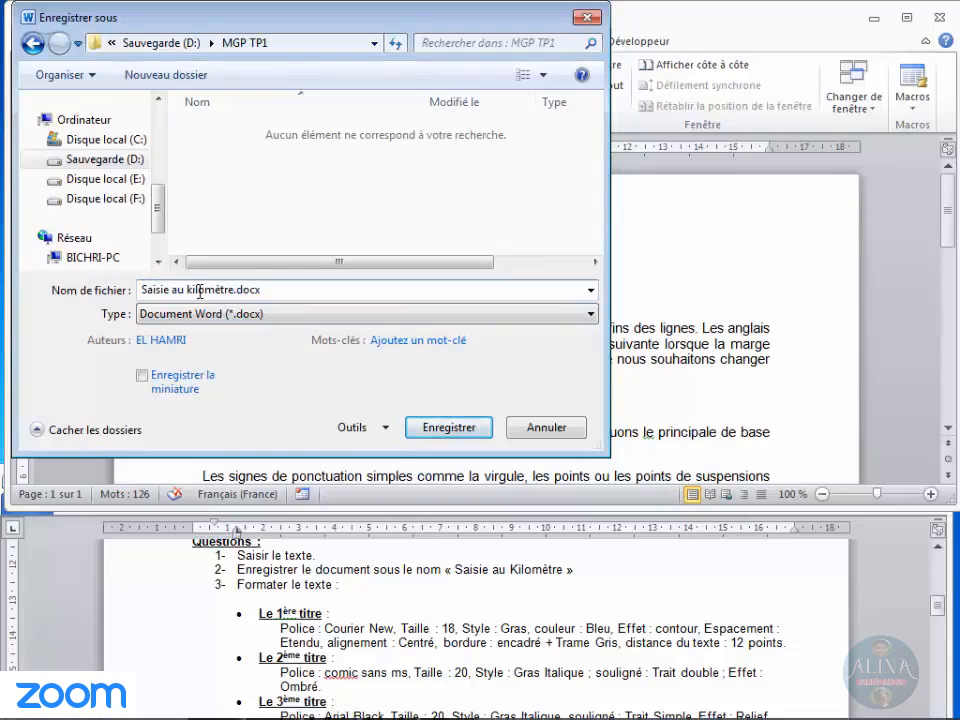
pyautogui.click(447, 432)
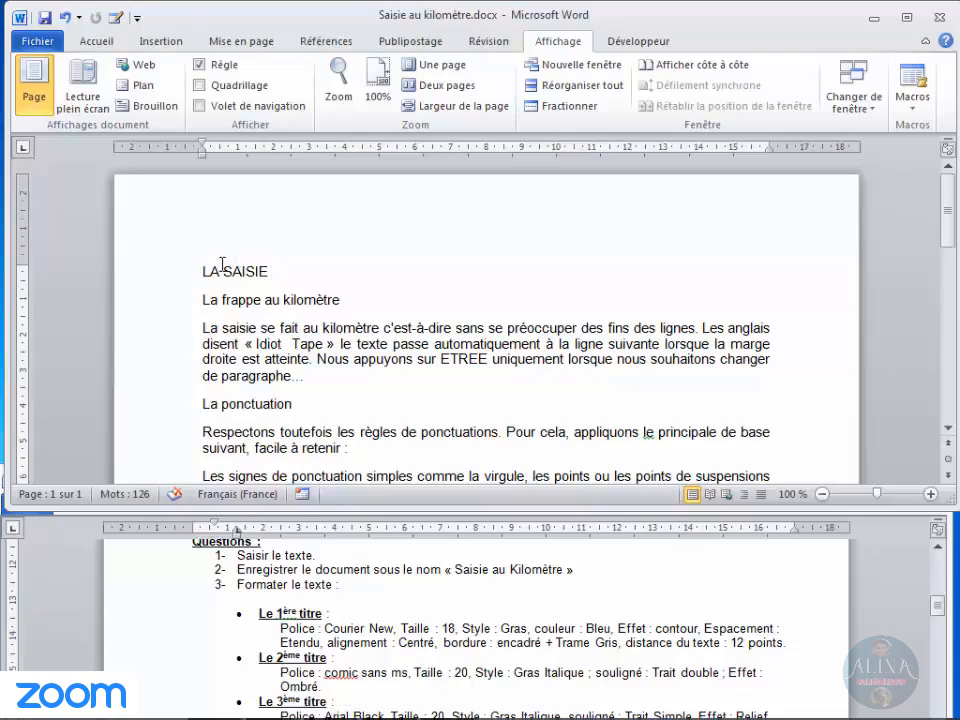
# - Set the first title "LA SAISIE" to the Courier New font at size 18
pyautogui.moveTo(195, 271); pyautogui.dragTo(257, 271)
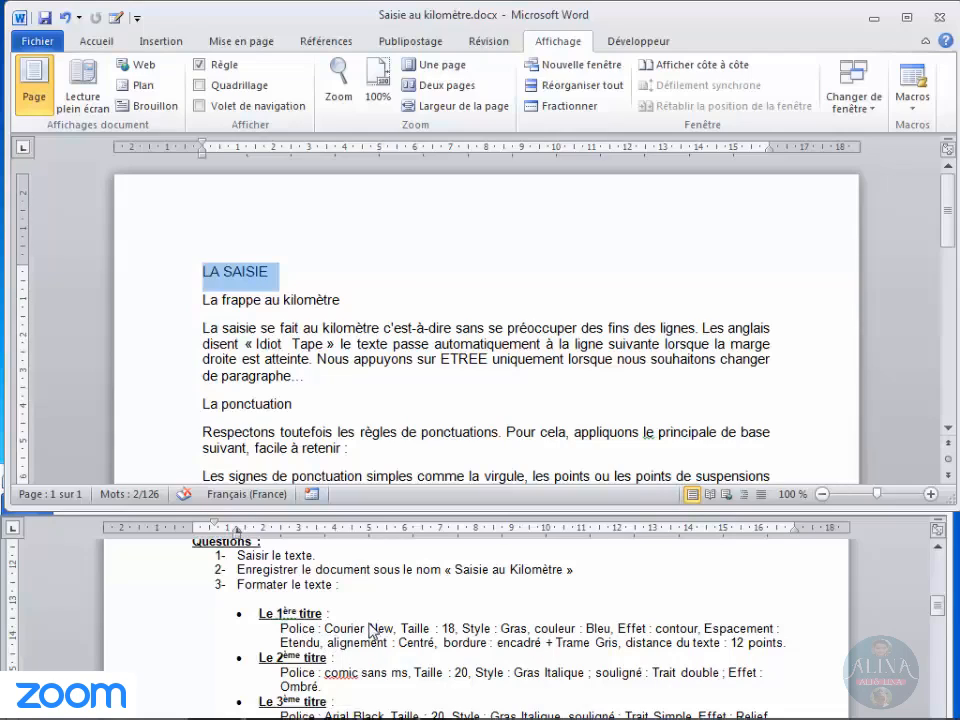
pyautogui.click(94, 40)
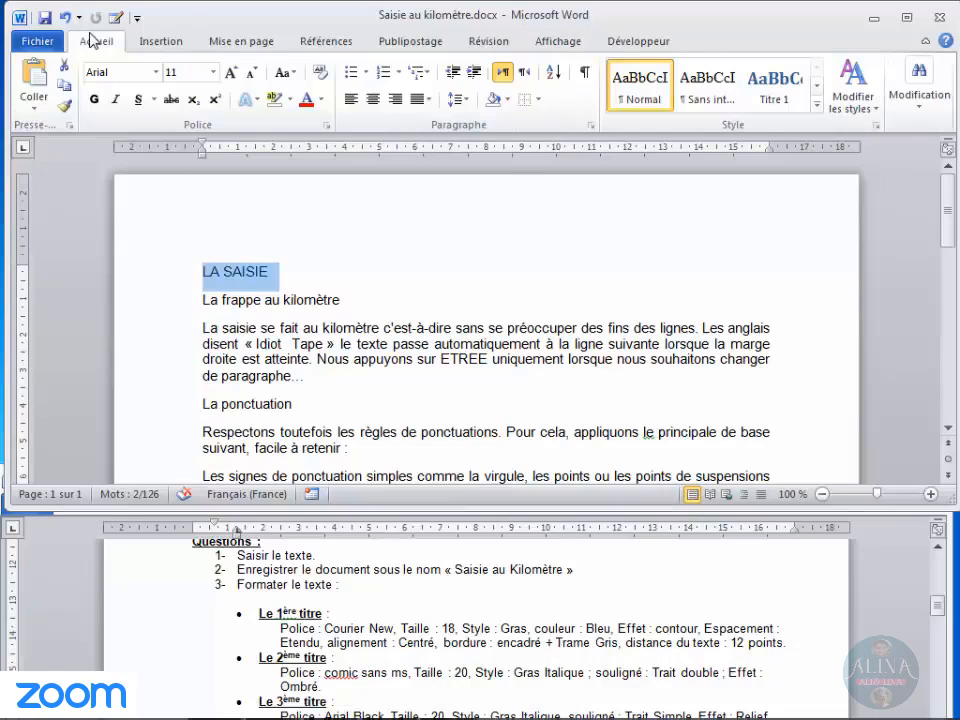
pyautogui.click(157, 74)
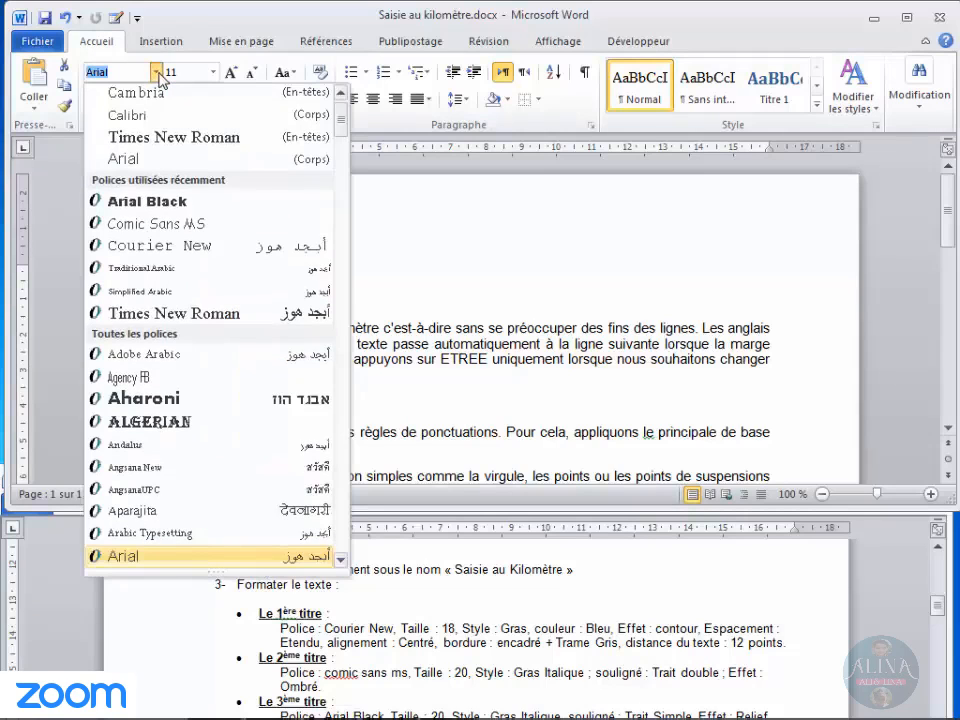
pyautogui.click(157, 250)
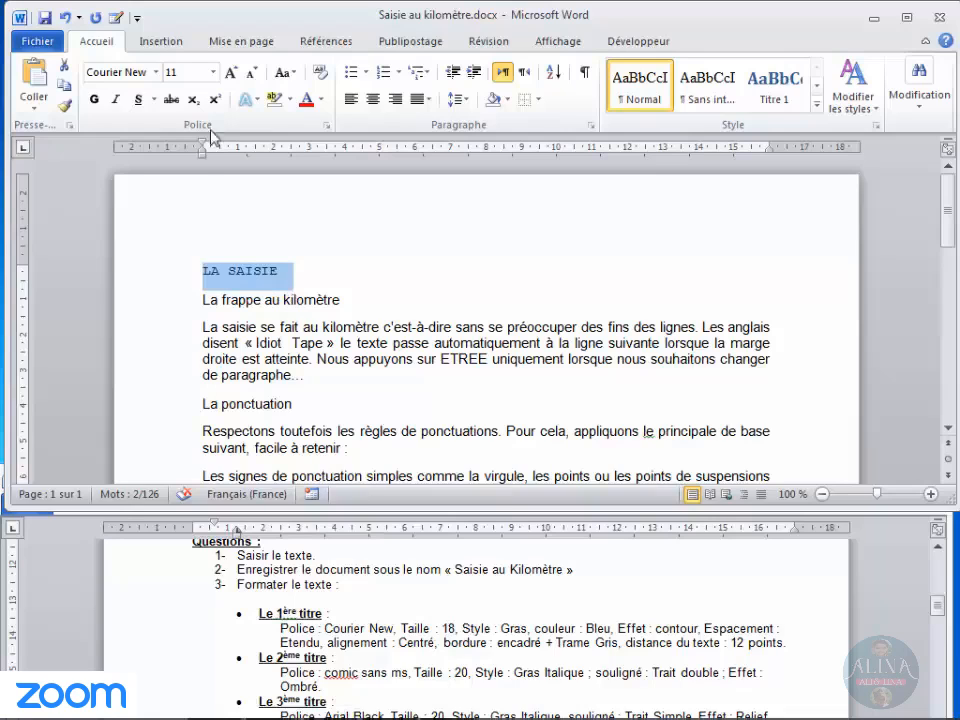
pyautogui.click(214, 73)
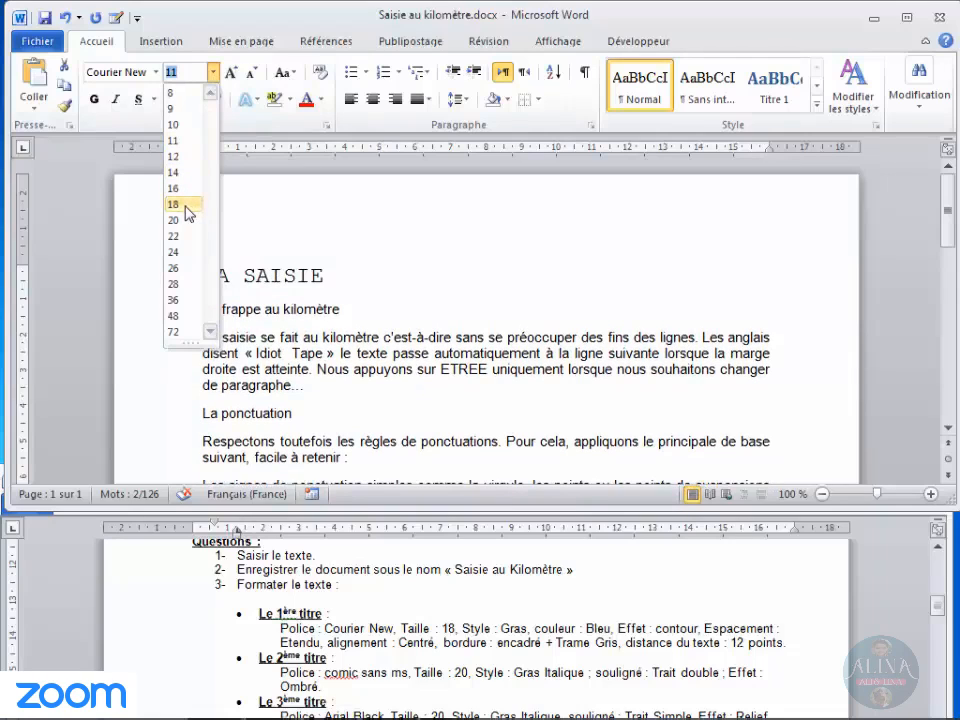
pyautogui.click(188, 212)
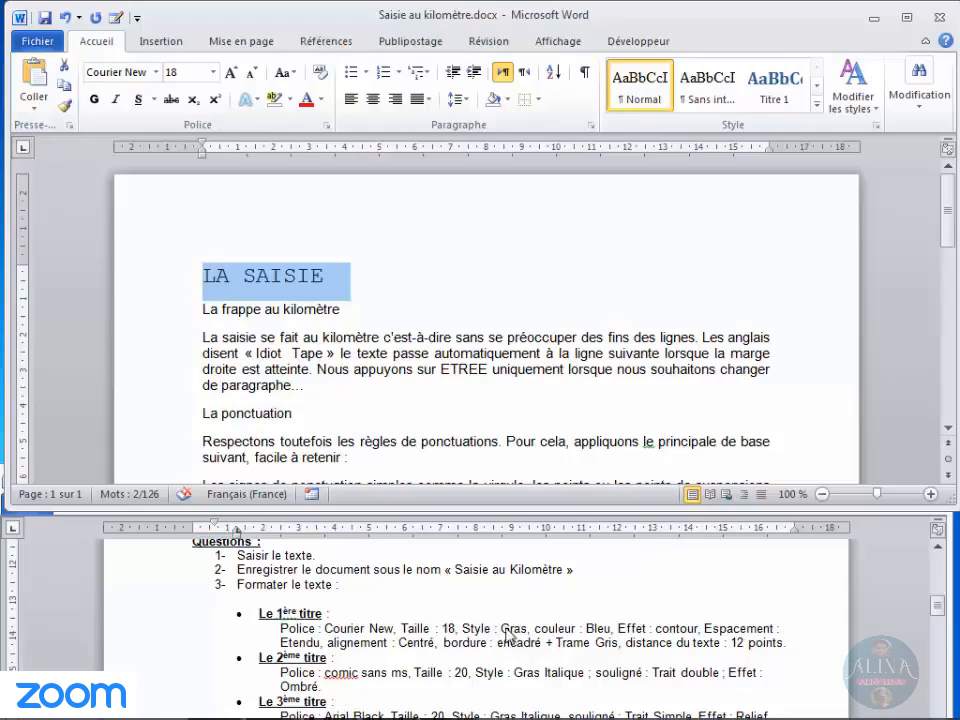
# - Make the "LA SAISIE" title bold and colour its text with a blue theme colour
pyautogui.click(95, 102)
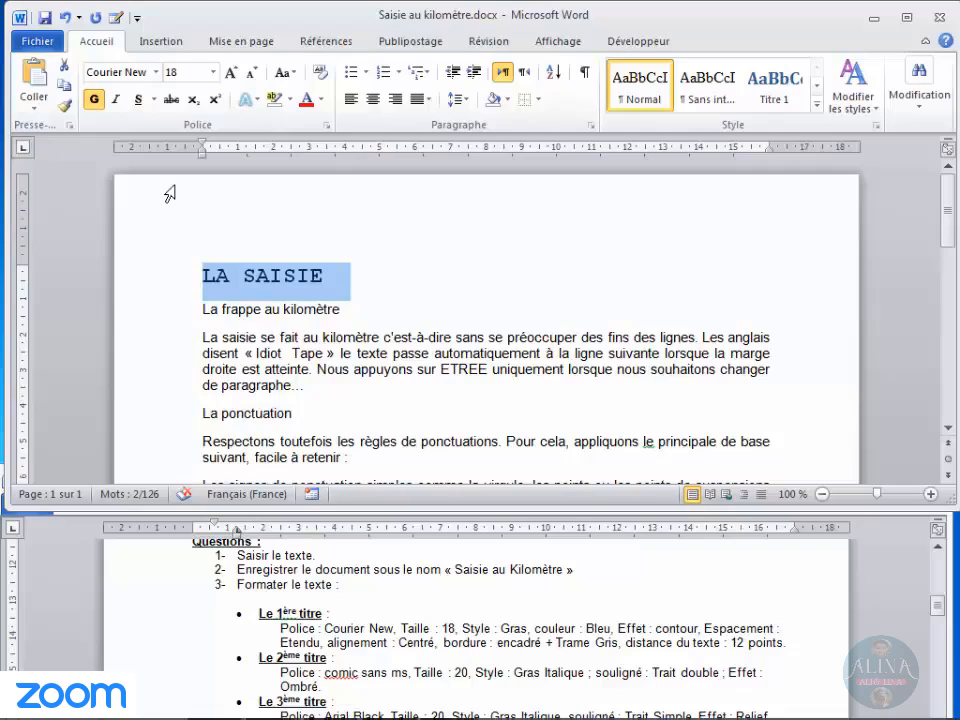
pyautogui.click(322, 99)
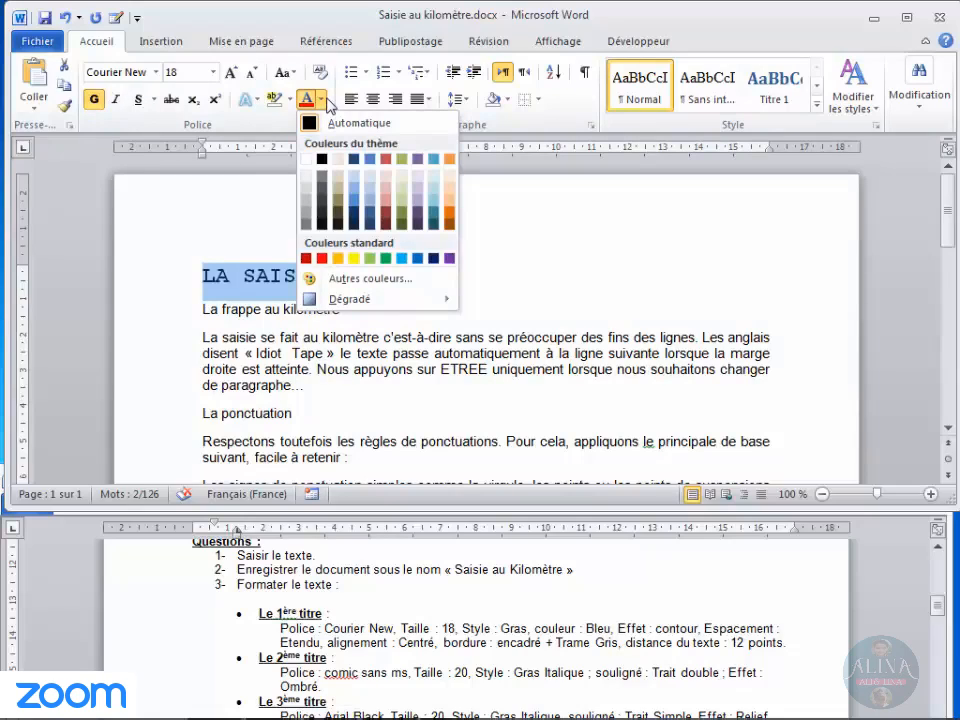
pyautogui.click(355, 202)
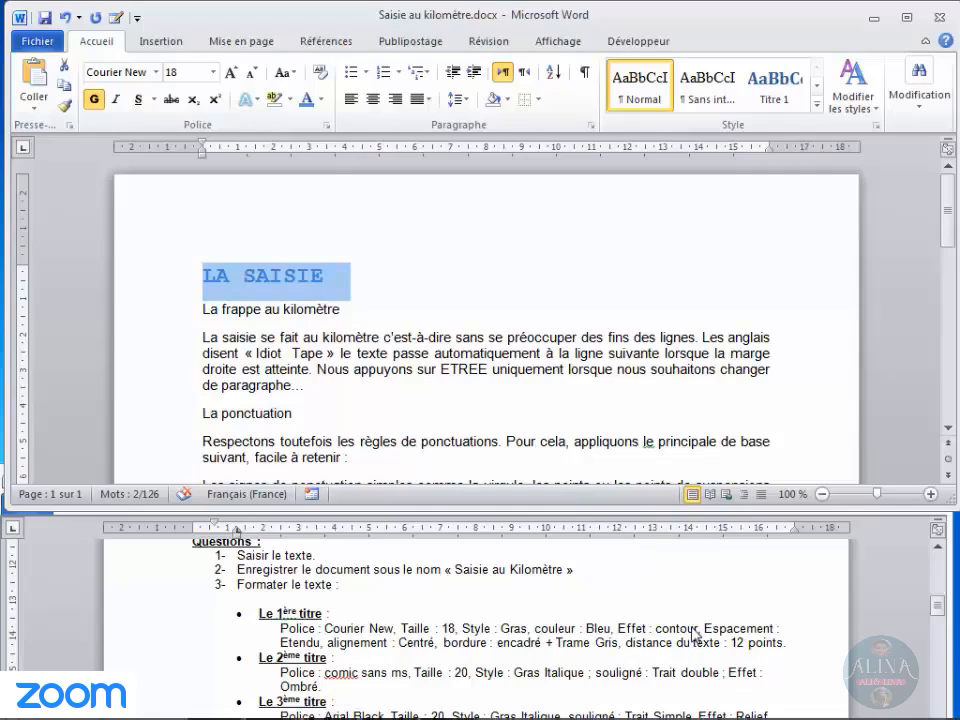
# - Apply a contour effect to the "LA SAISIE" title, using a solid-line text outline (Trait plein) and no text fill
pyautogui.click(256, 102)
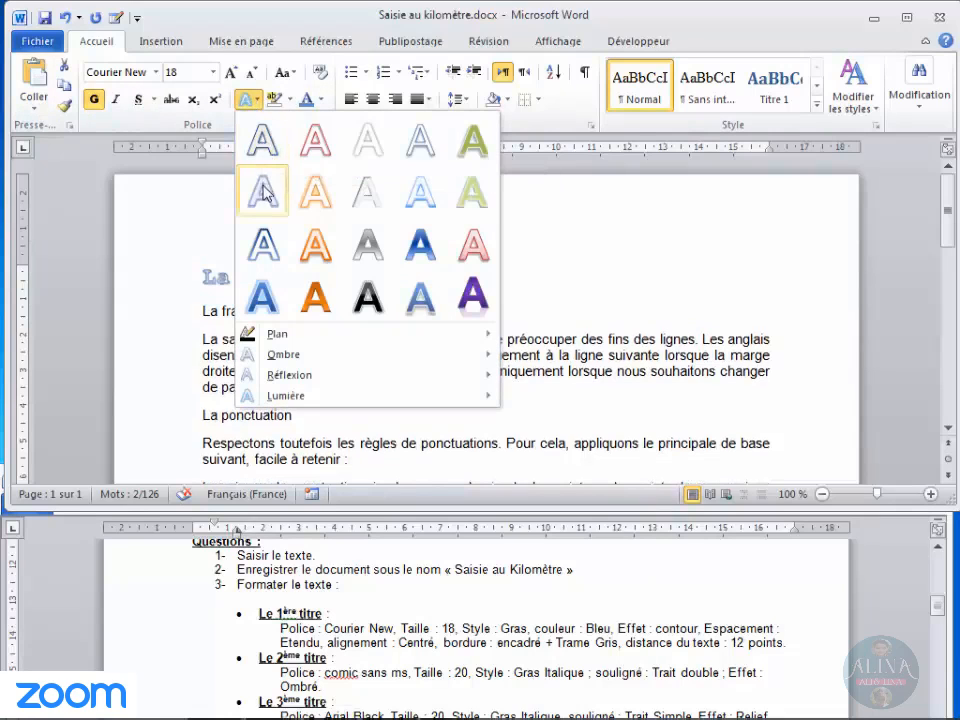
pyautogui.click(265, 240)
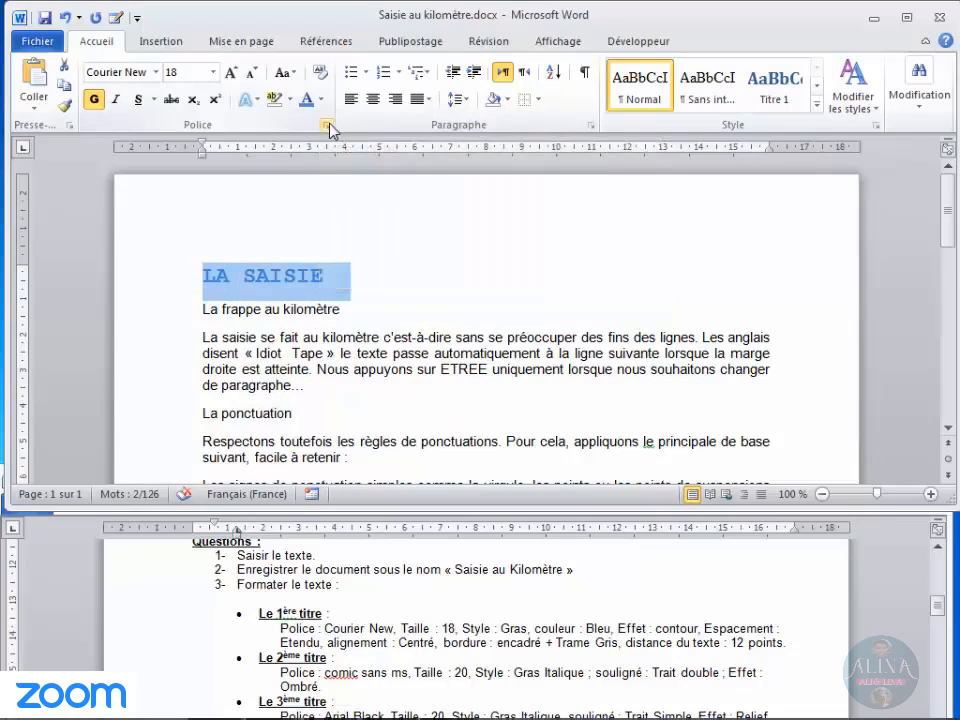
pyautogui.click(327, 126)
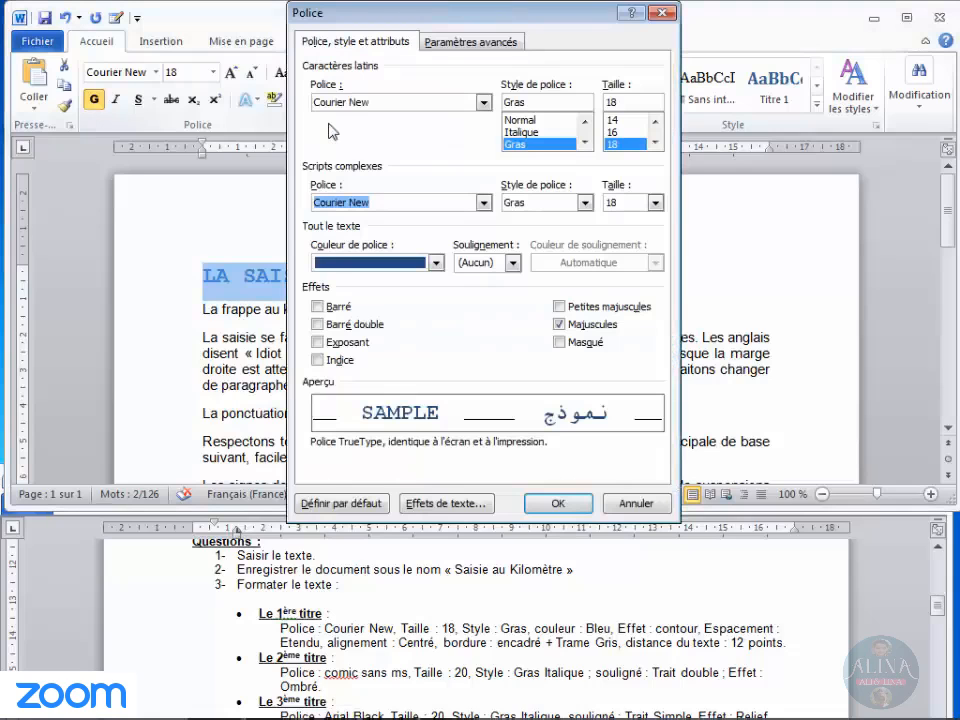
pyautogui.click(444, 506)
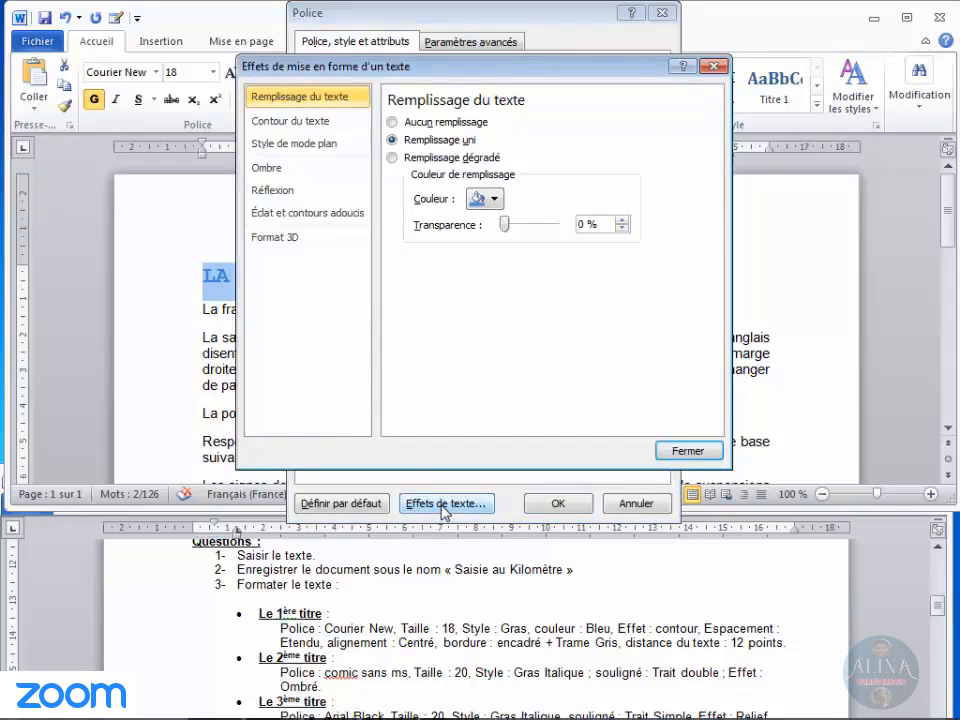
pyautogui.click(279, 131)
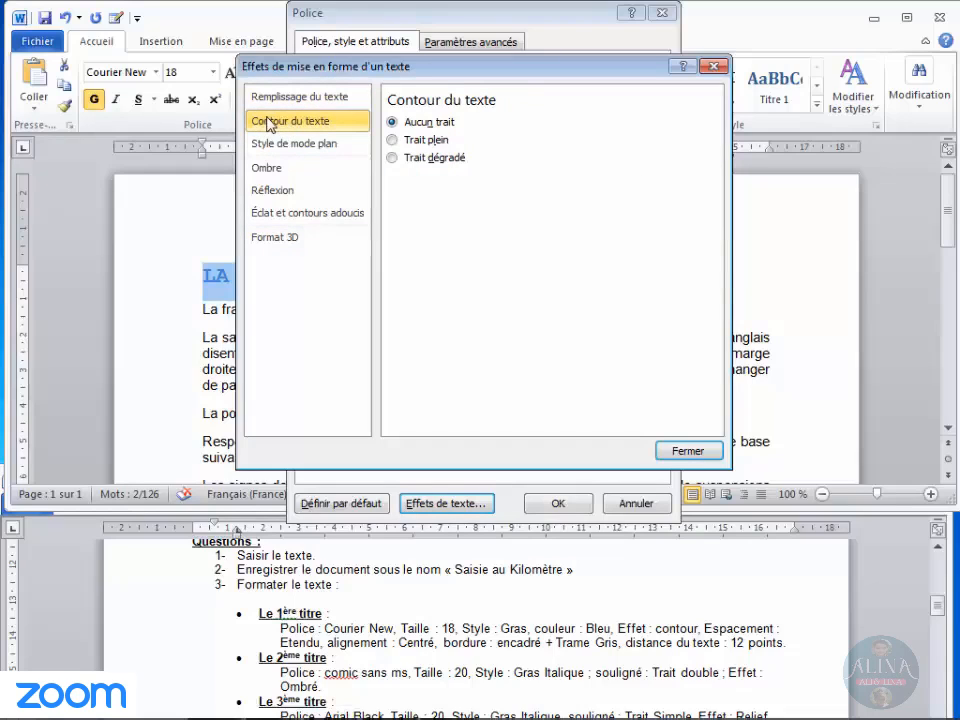
pyautogui.click(393, 140)
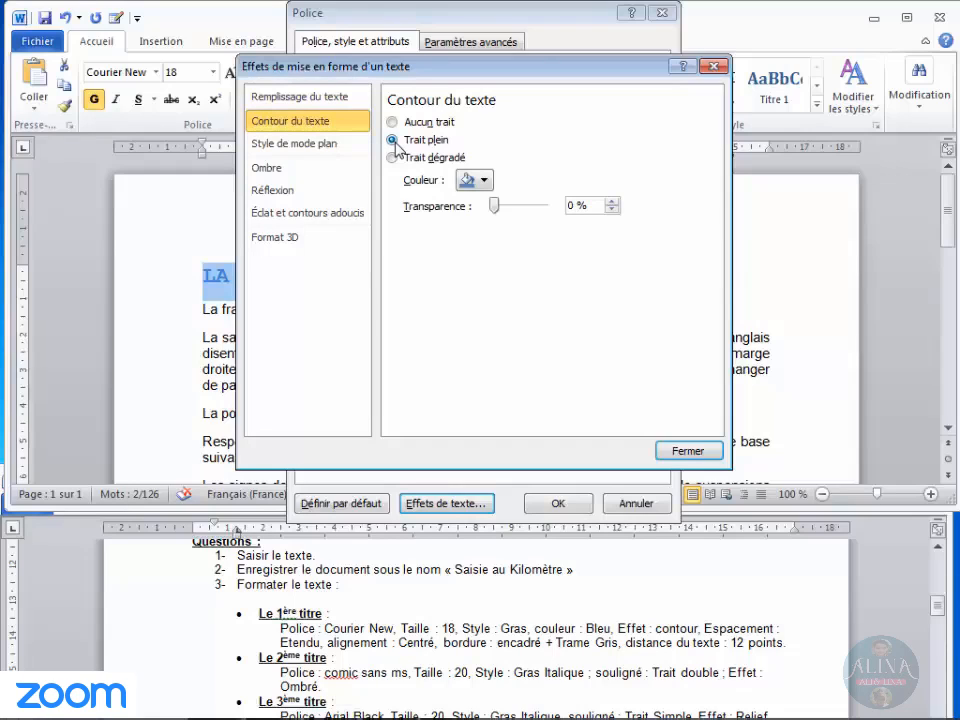
pyautogui.click(280, 100)
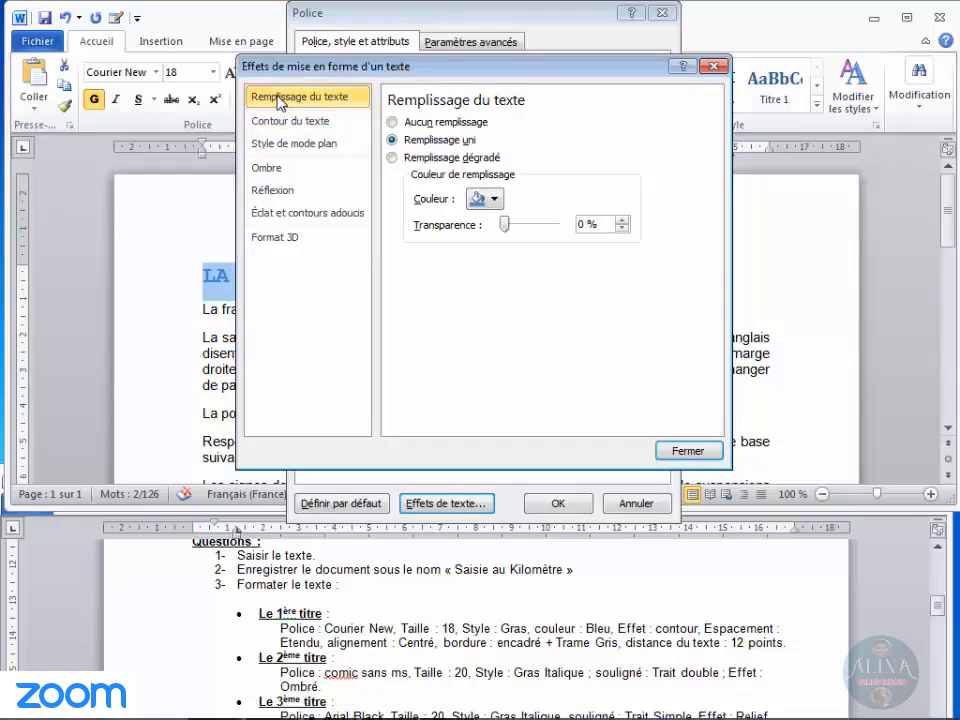
pyautogui.click(392, 121)
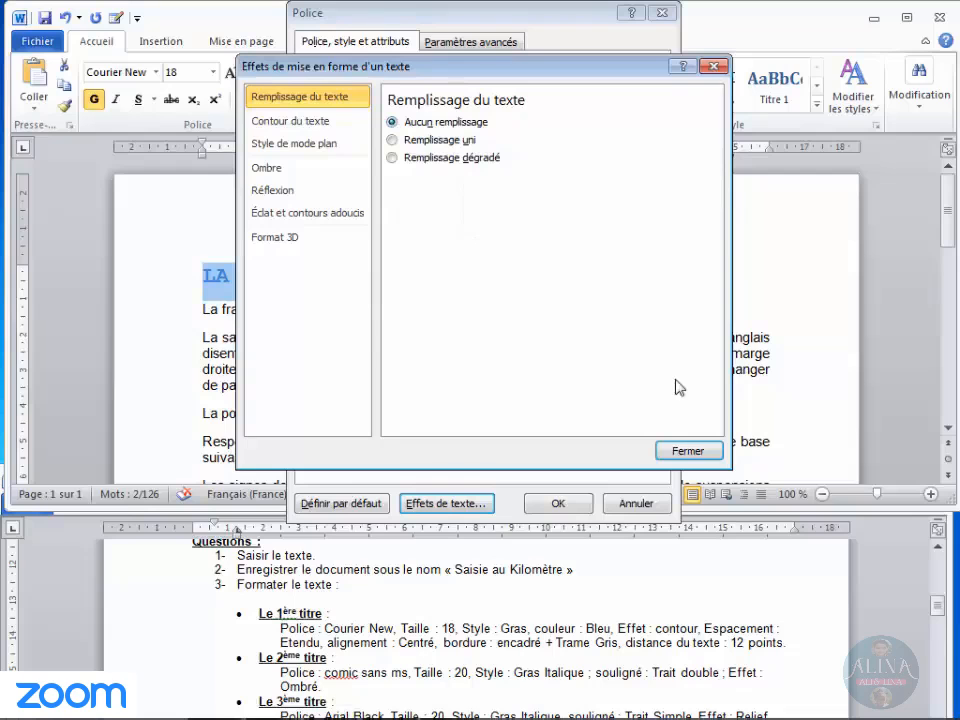
pyautogui.click(688, 451)
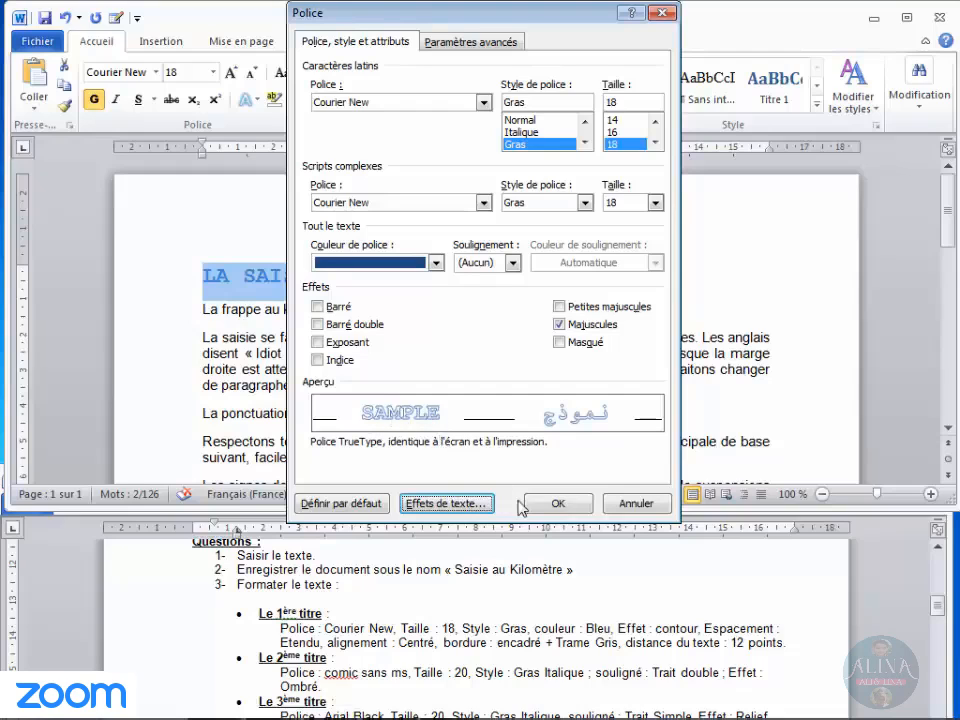
pyautogui.click(558, 503)
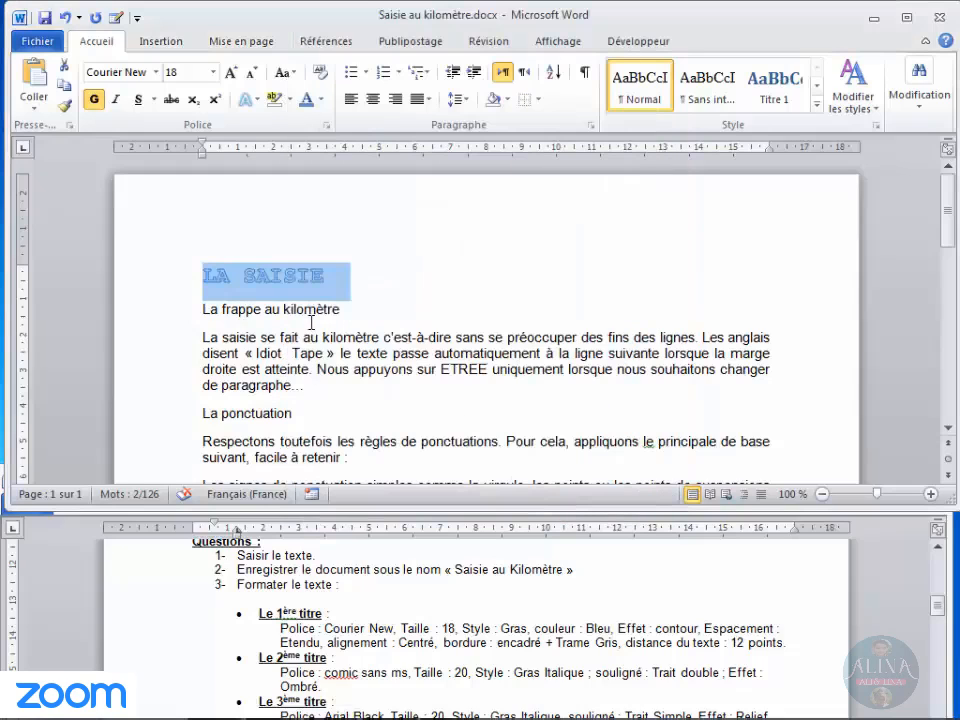
pyautogui.click(323, 283)
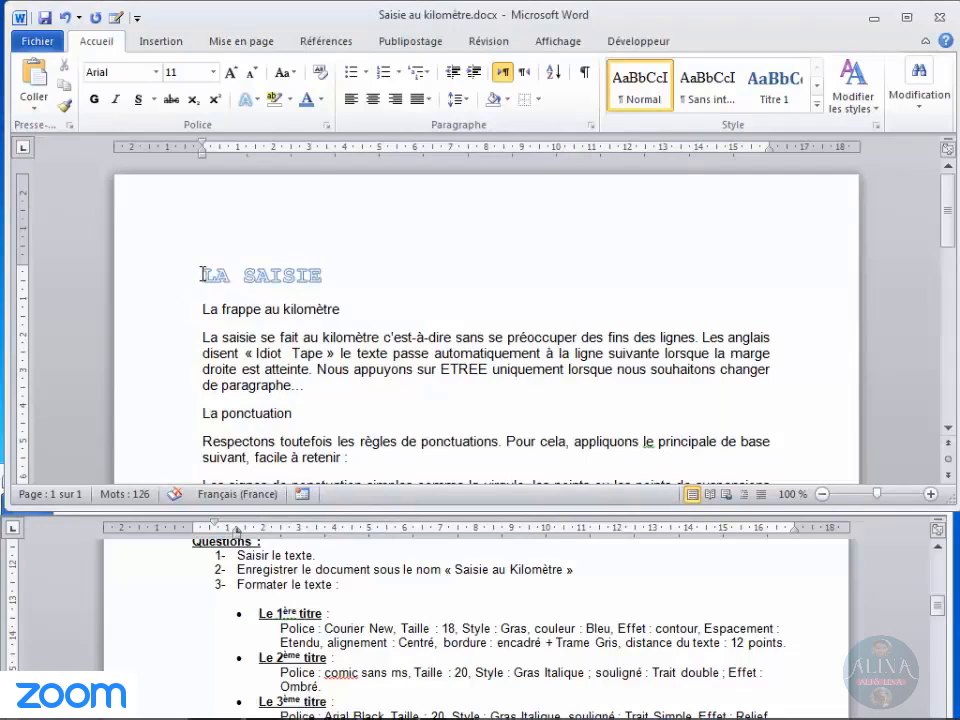
pyautogui.moveTo(203, 275); pyautogui.dragTo(310, 268)
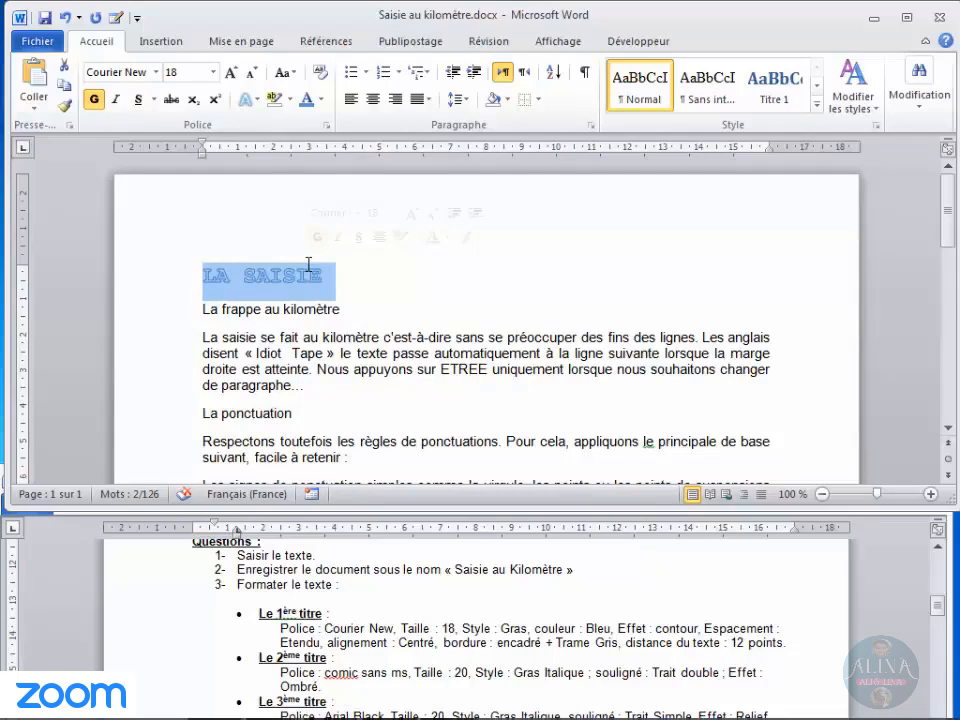
pyautogui.moveTo(540, 710)
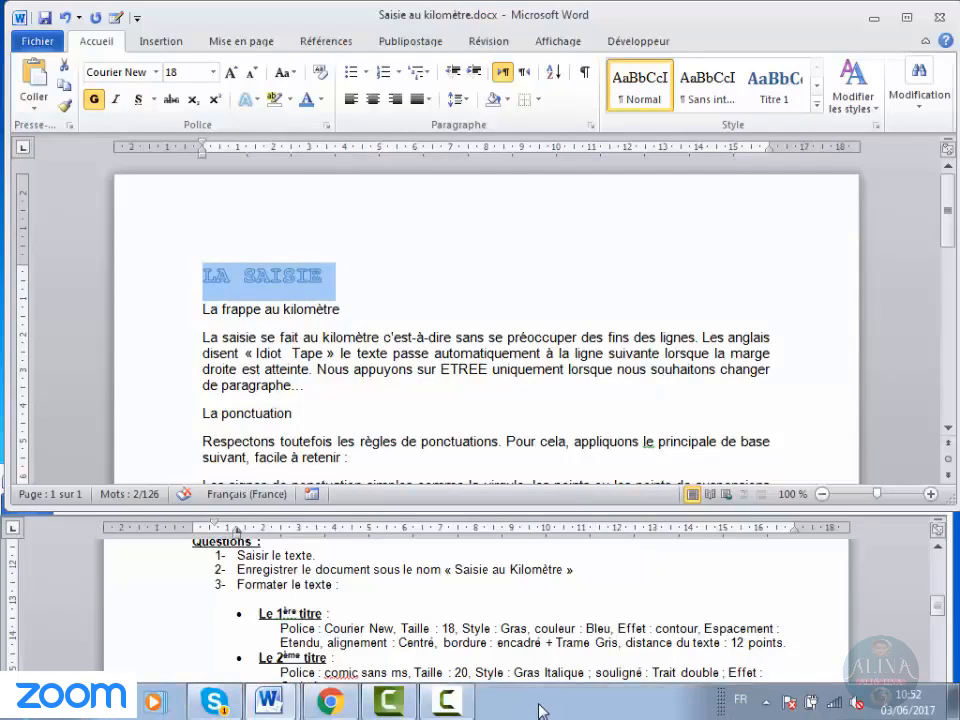
pyautogui.click(464, 708)
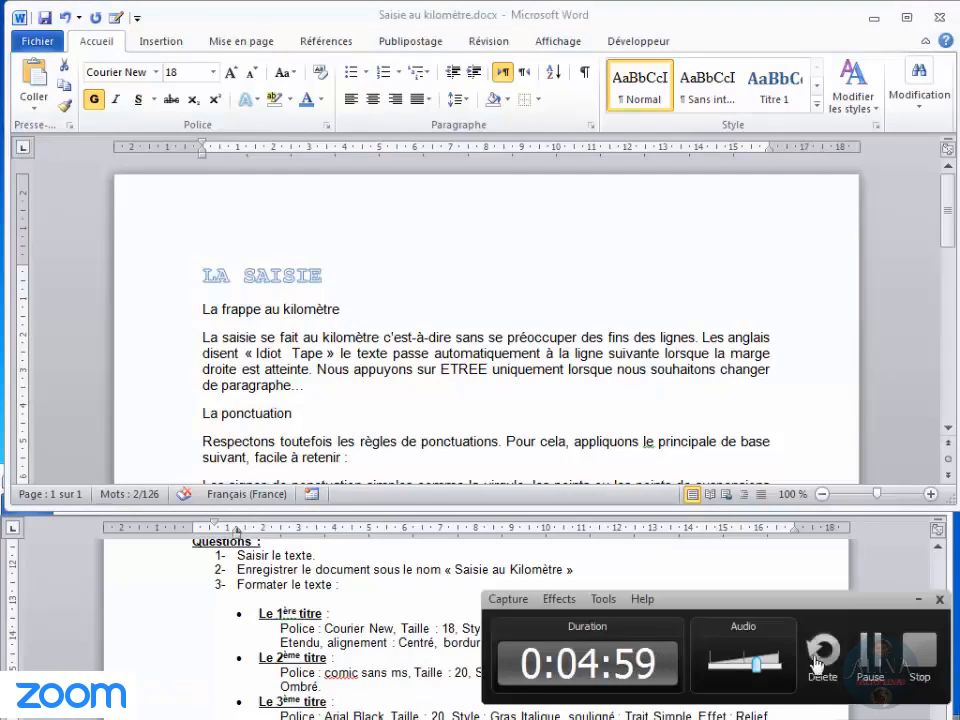
pyautogui.click(868, 652)
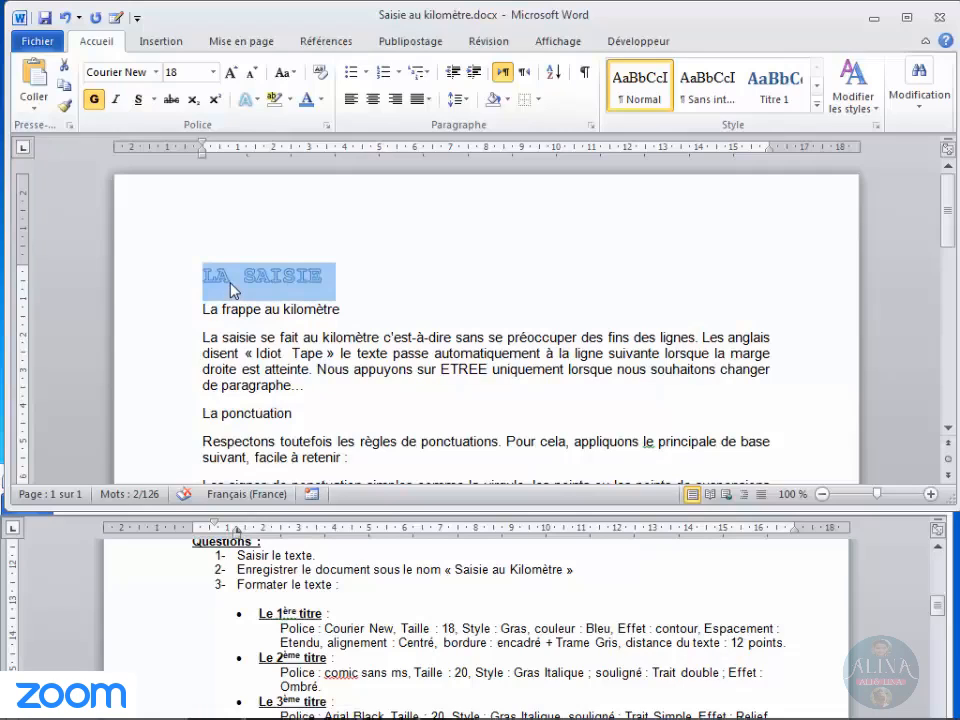
# - Expand the character spacing of the "LA SAISIE" title (Étendu) by 10 pt and centre the title
pyautogui.click(328, 126)
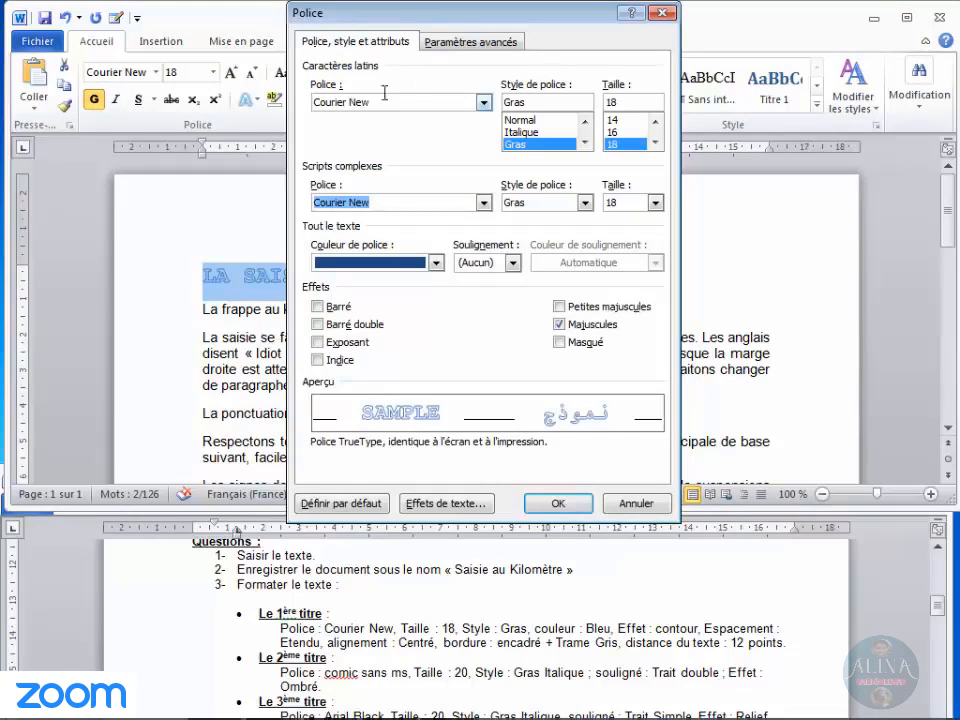
pyautogui.click(459, 50)
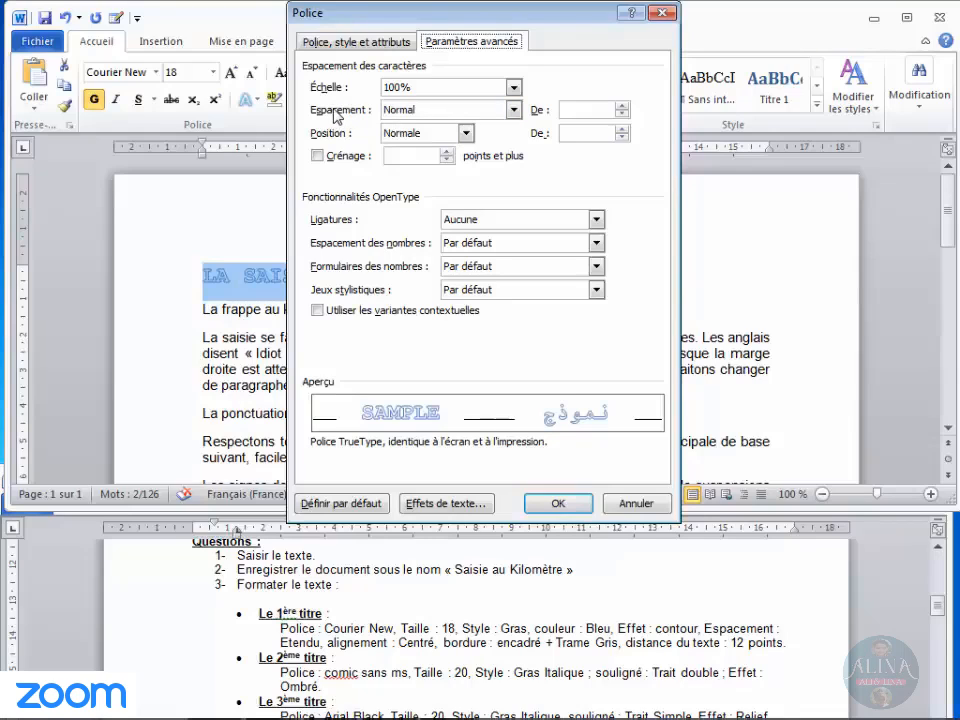
pyautogui.click(513, 110)
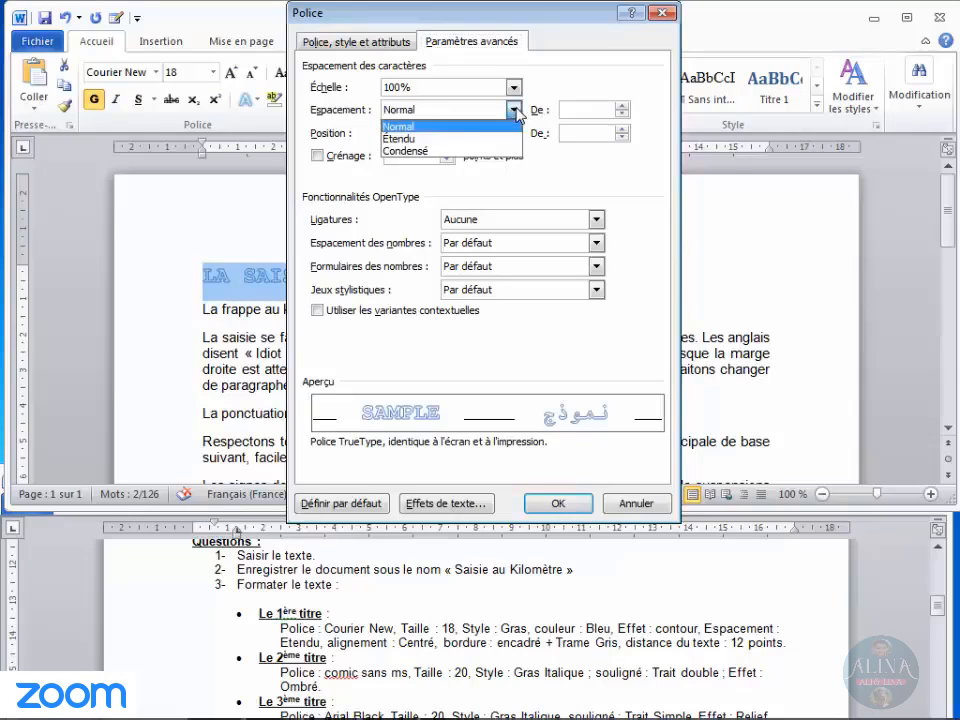
pyautogui.click(430, 138)
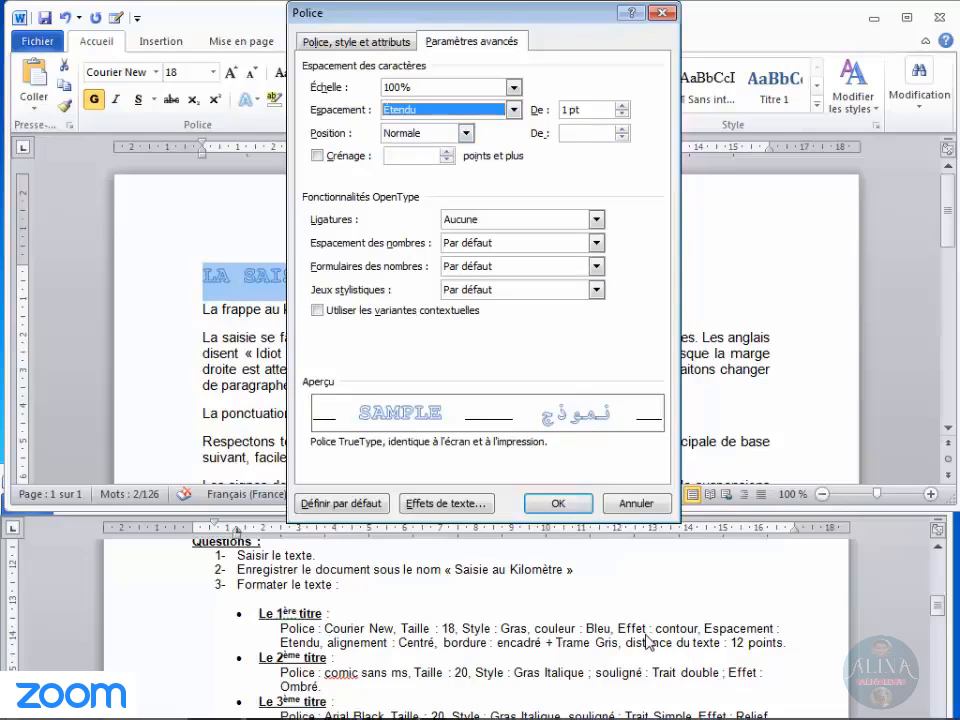
pyautogui.click(622, 106)
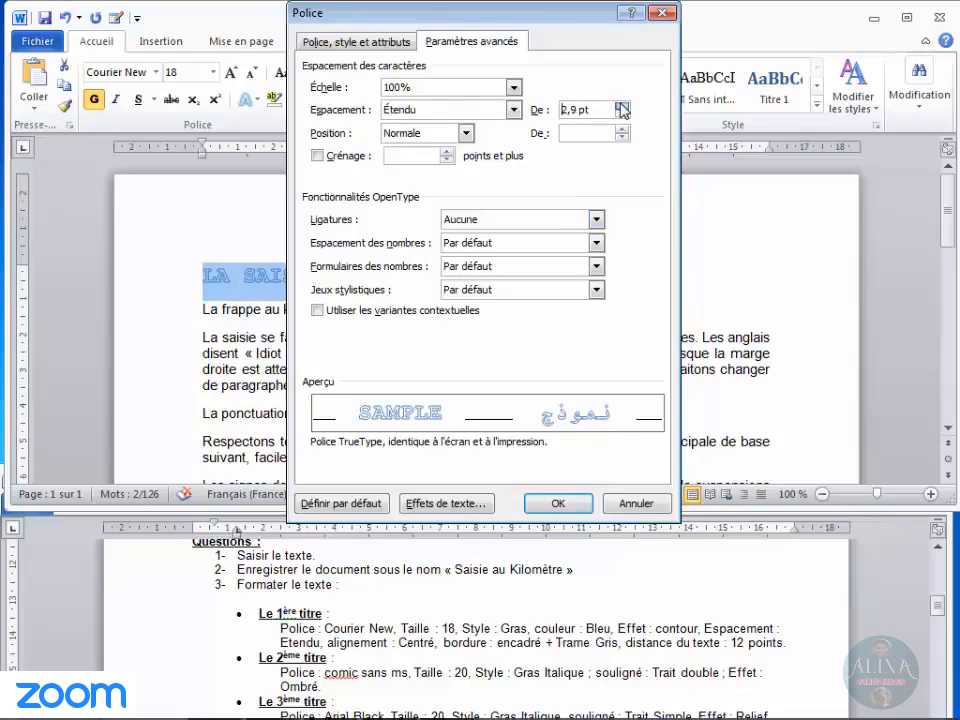
pyautogui.click(622, 106)
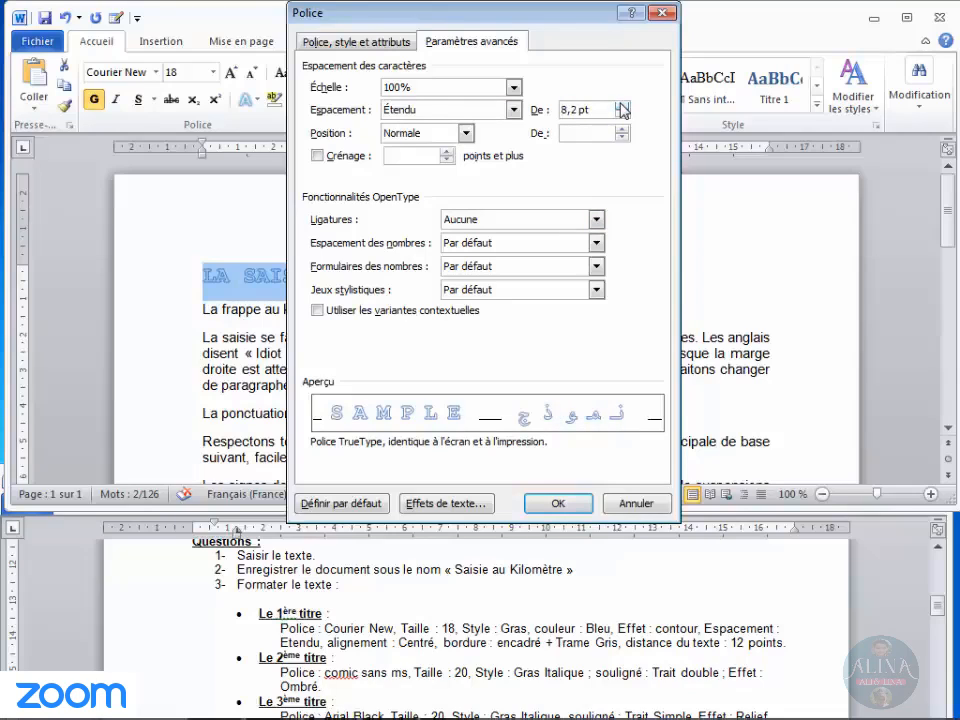
pyautogui.click(622, 106)
pyautogui.click(622, 106)
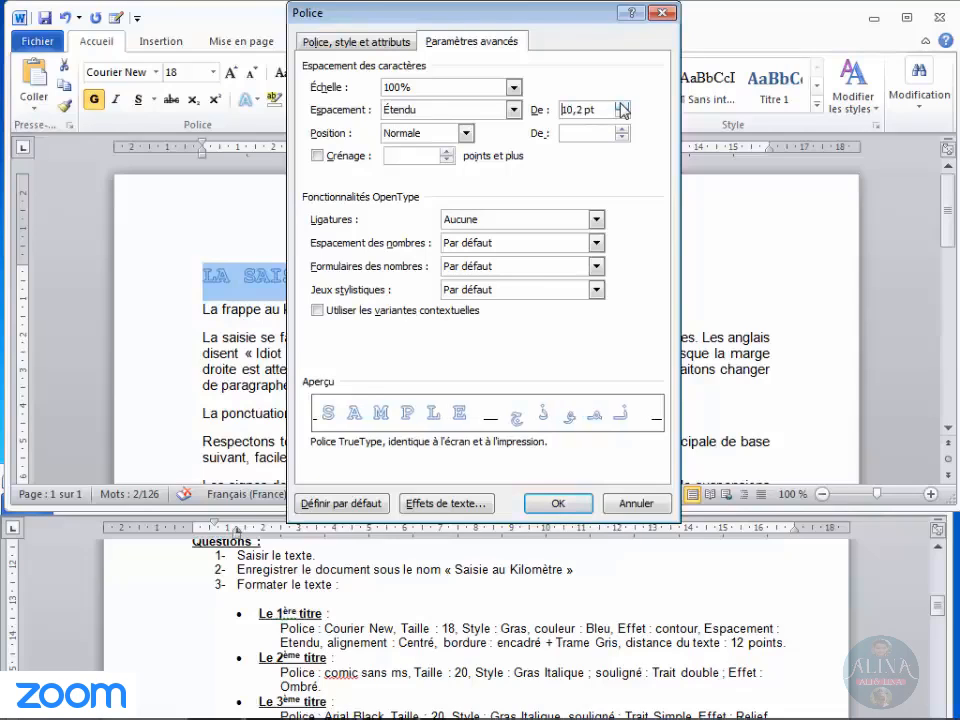
pyautogui.click(622, 117)
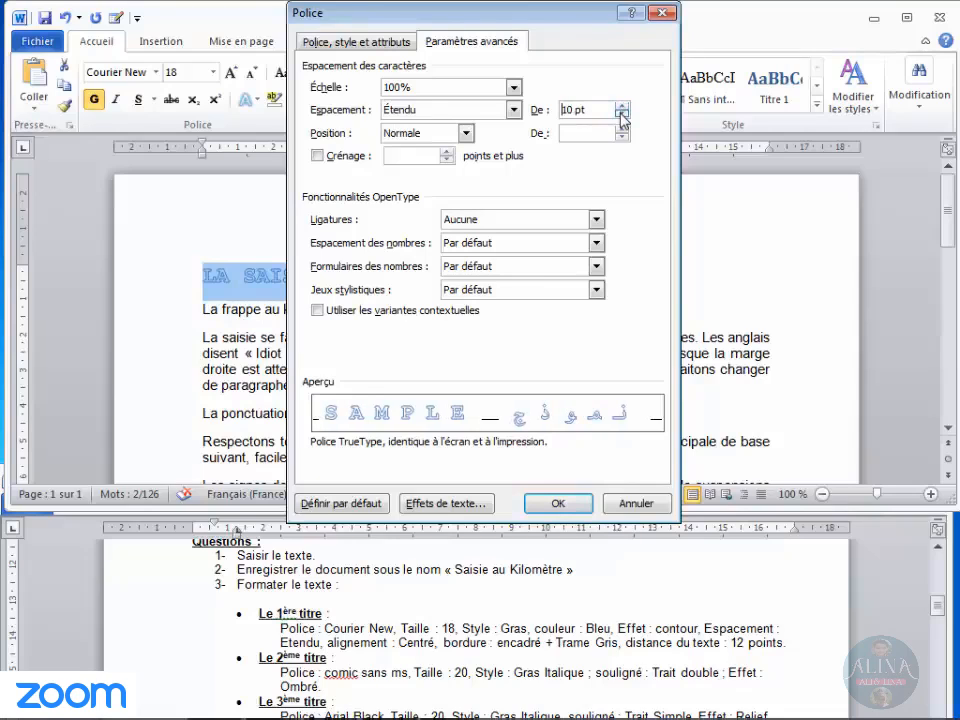
pyautogui.click(622, 118)
pyautogui.click(622, 107)
pyautogui.click(558, 503)
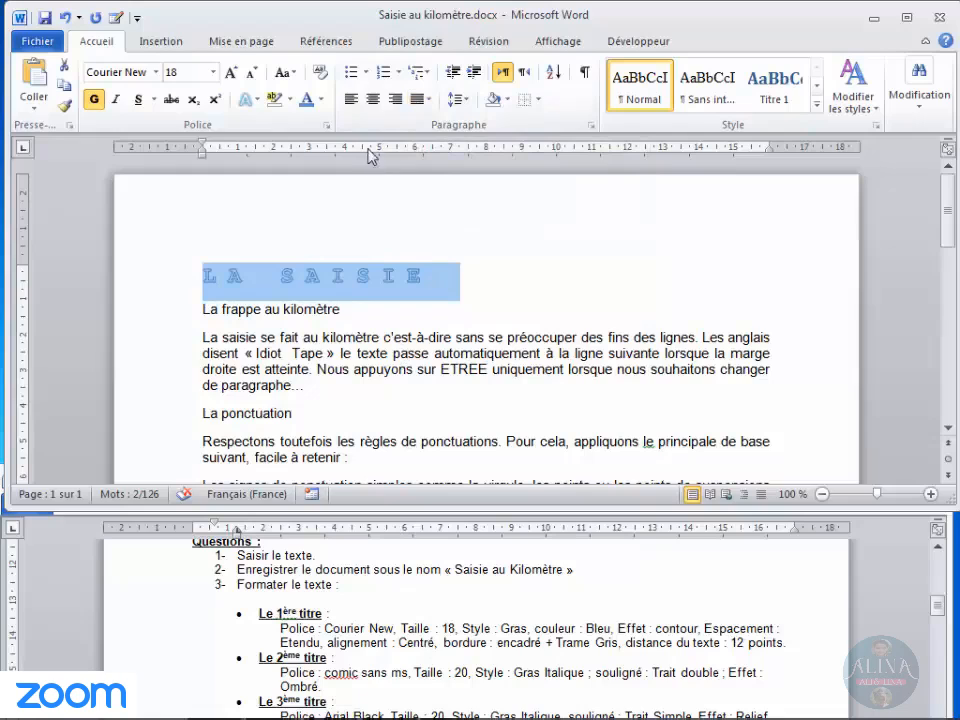
pyautogui.click(372, 100)
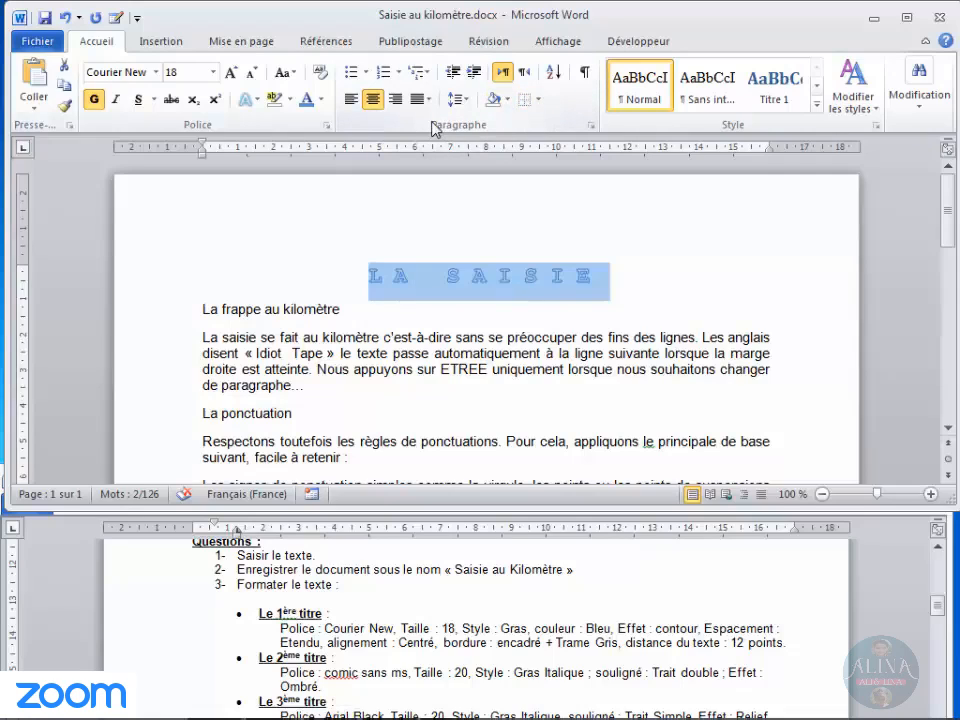
# - Choose a box border (Encadrement) with a thin solid ½ pt line for the "LA SAISIE" title paragraph
pyautogui.click(541, 100)
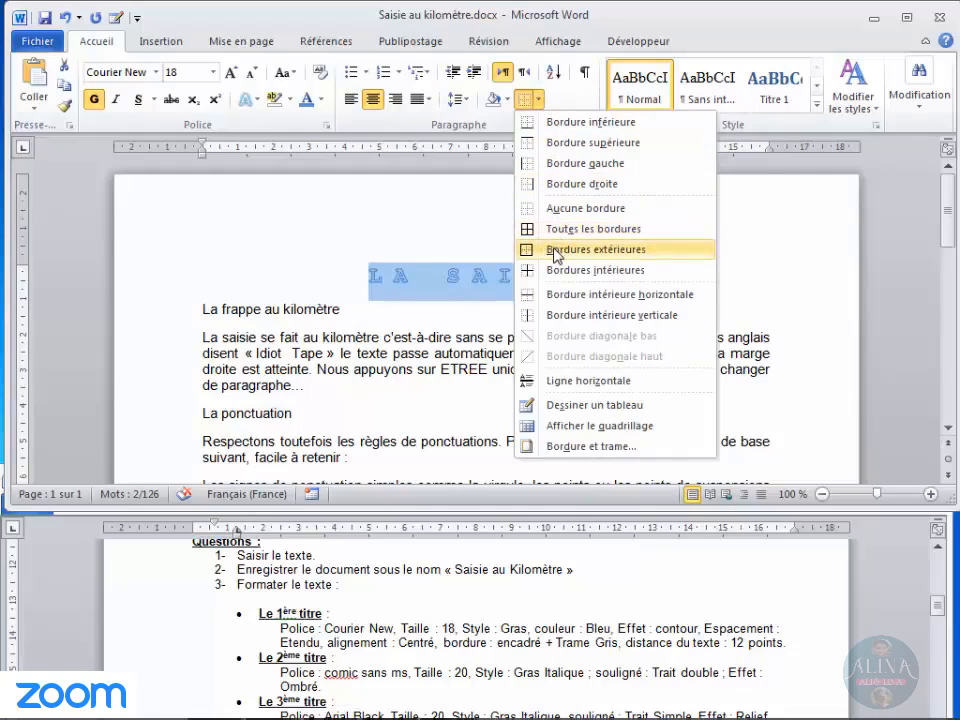
pyautogui.click(567, 451)
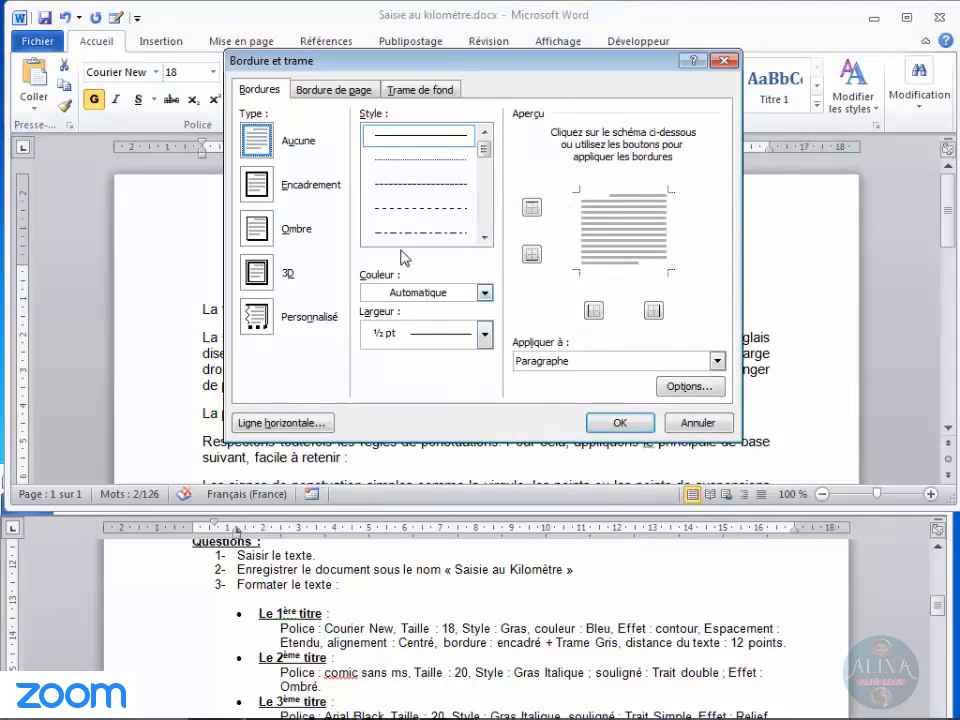
pyautogui.click(257, 186)
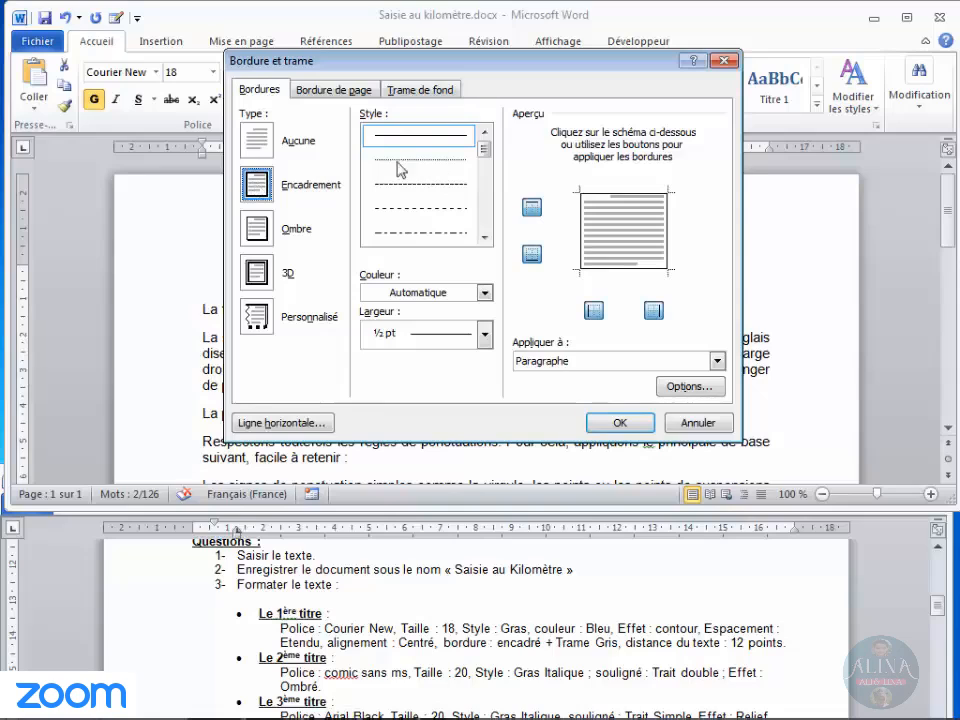
pyautogui.click(484, 237)
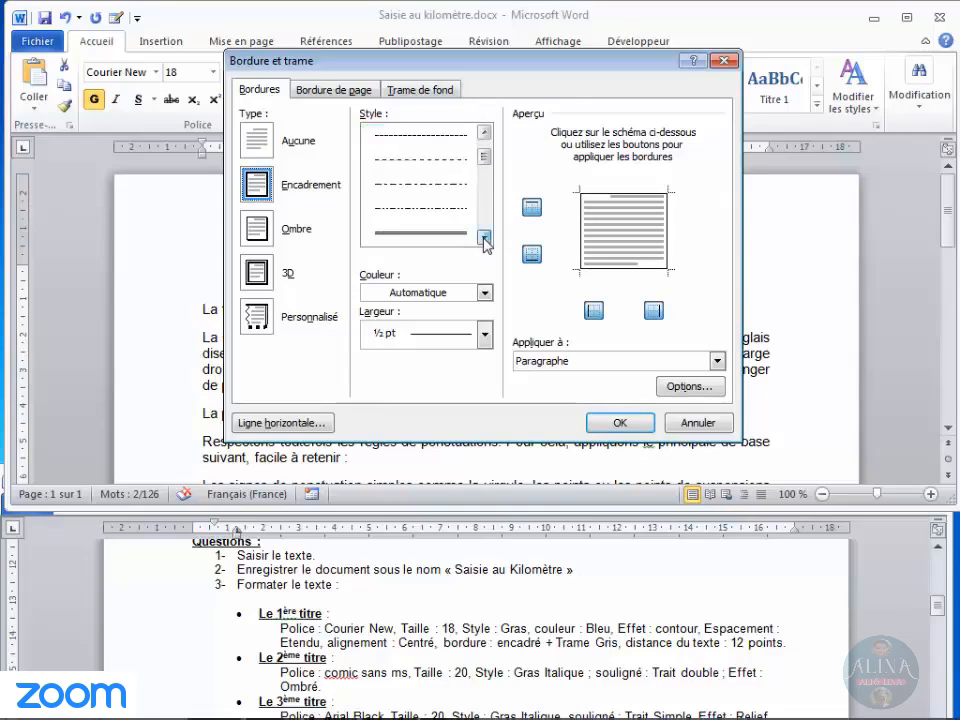
pyautogui.click(484, 237)
pyautogui.click(484, 237)
pyautogui.click(484, 237)
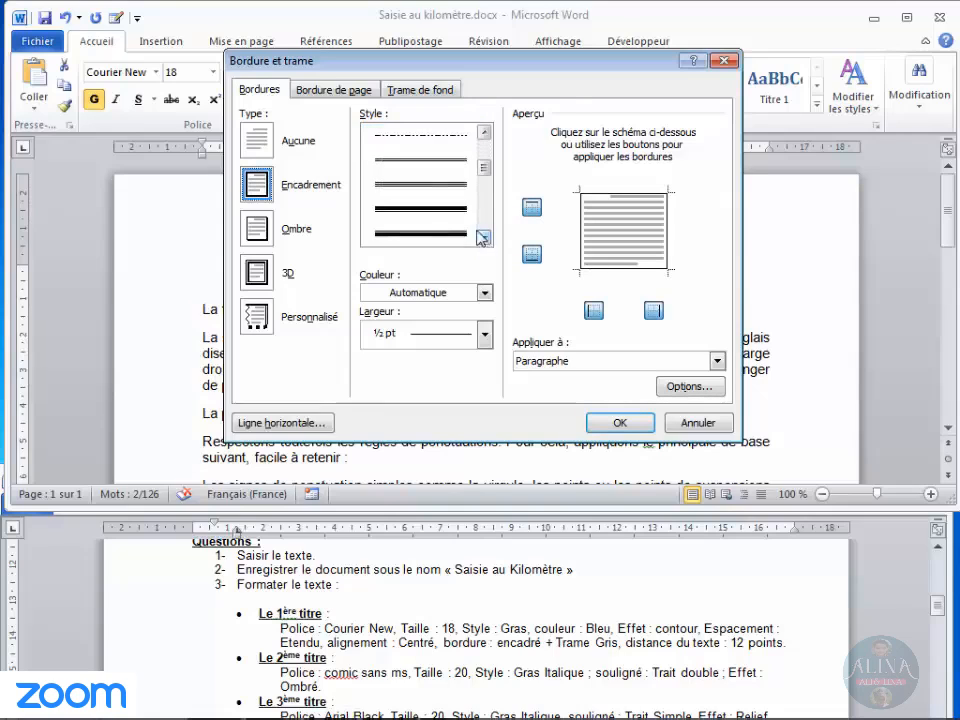
pyautogui.click(446, 214)
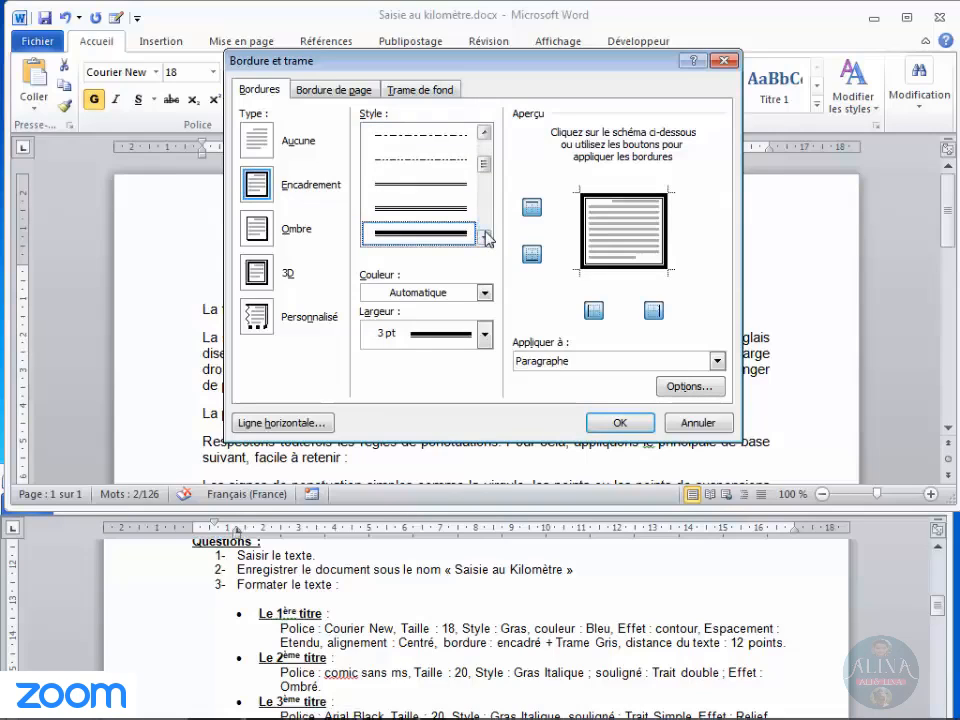
pyautogui.click(484, 237)
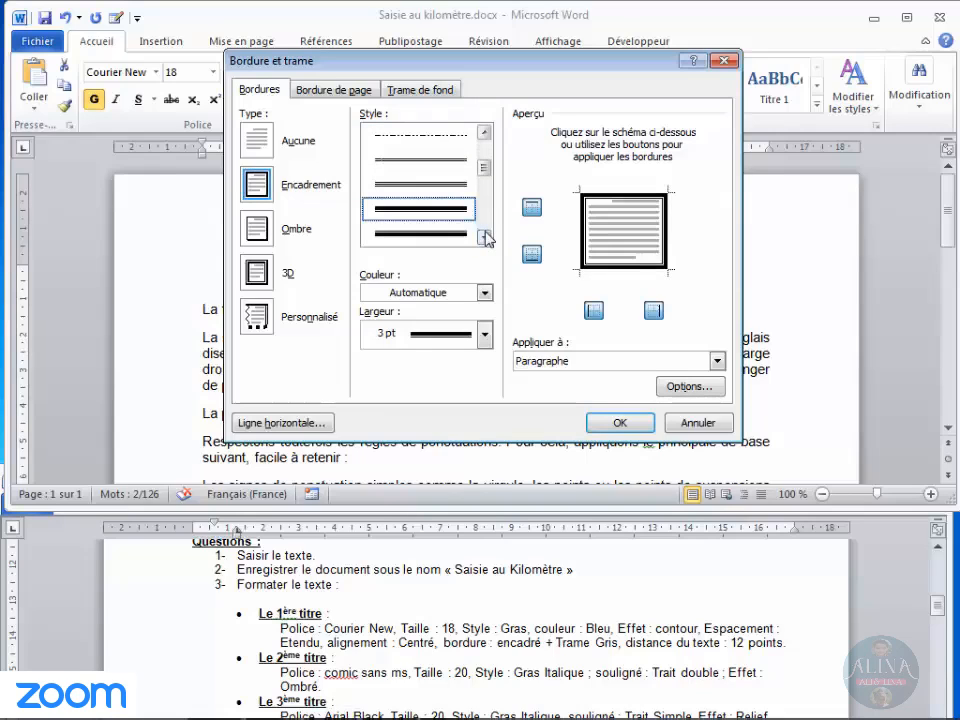
pyautogui.click(487, 151)
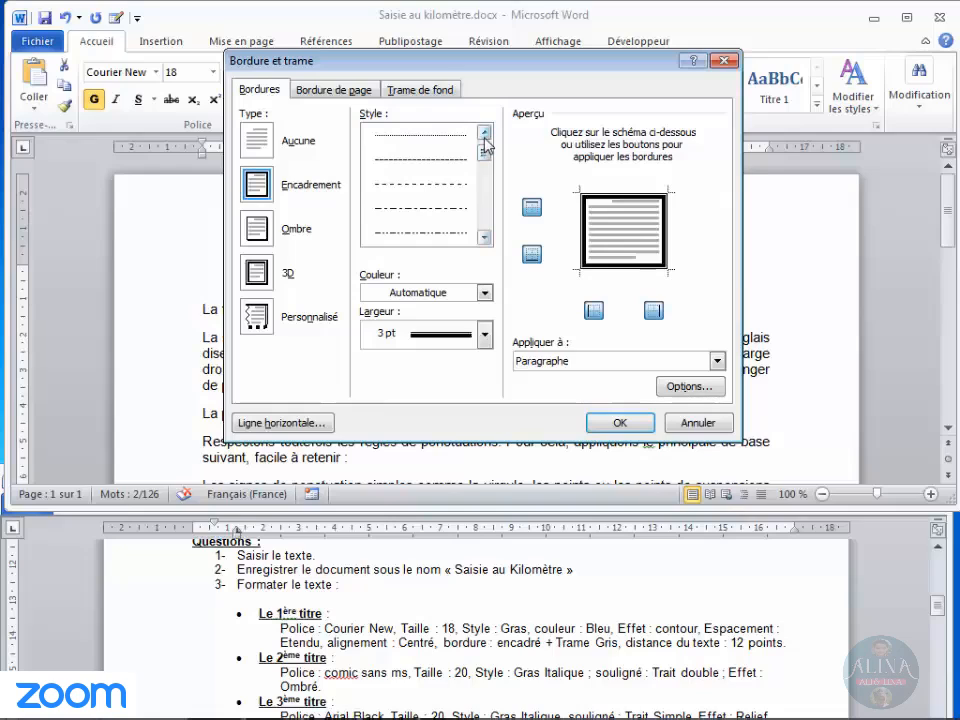
pyautogui.click(484, 131)
pyautogui.click(449, 137)
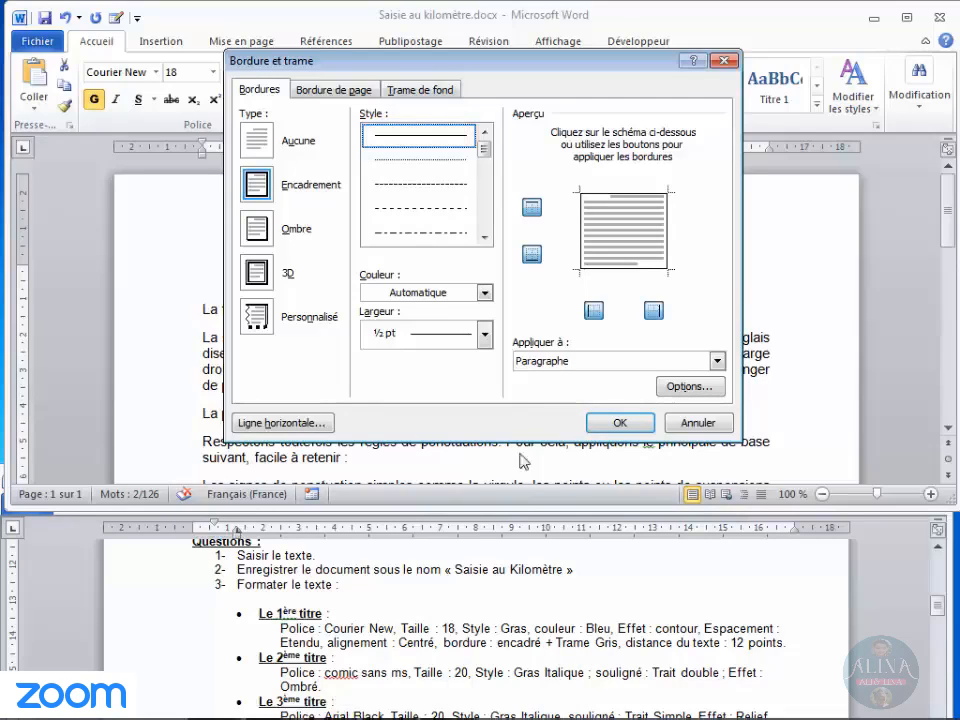
# - Add a 25 % grey shading pattern to the "LA SAISIE" title paragraph and apply the border and shading settings
pyautogui.click(418, 93)
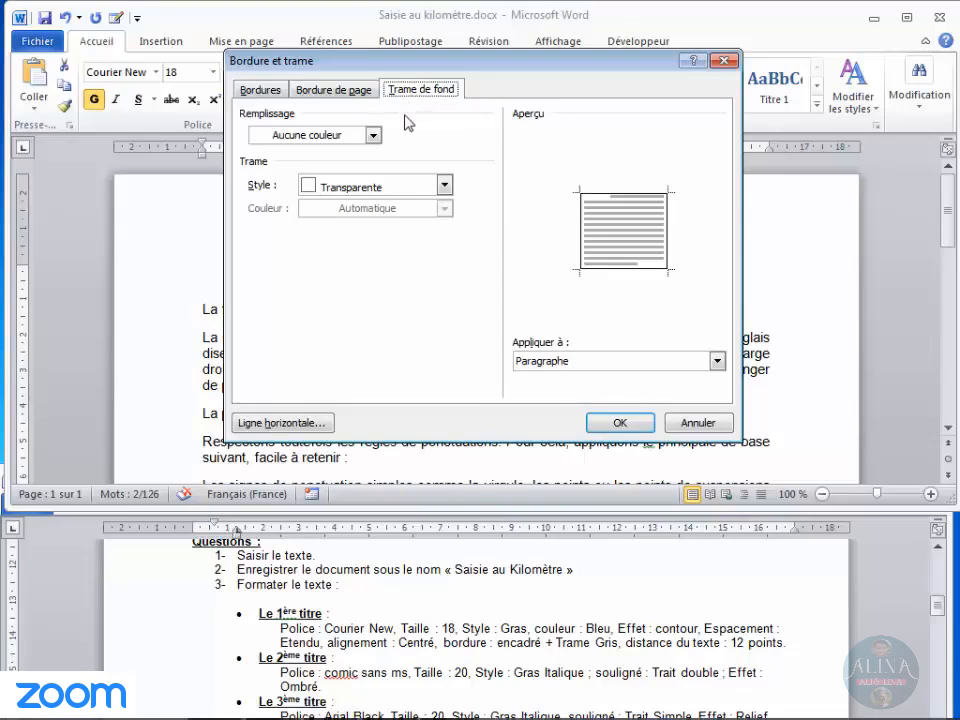
pyautogui.click(444, 185)
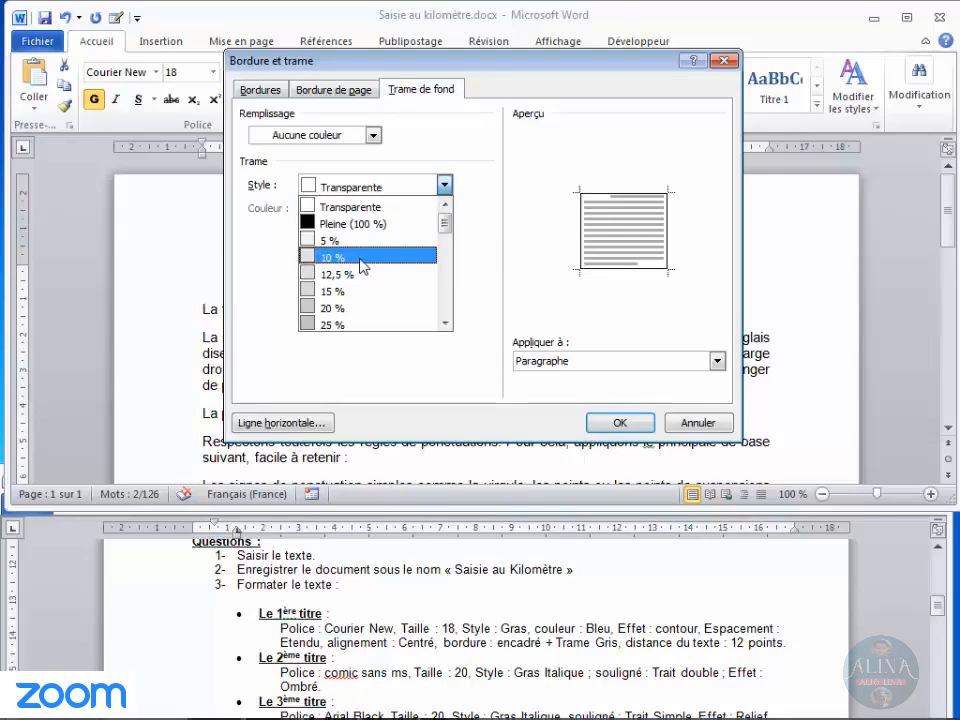
pyautogui.click(314, 325)
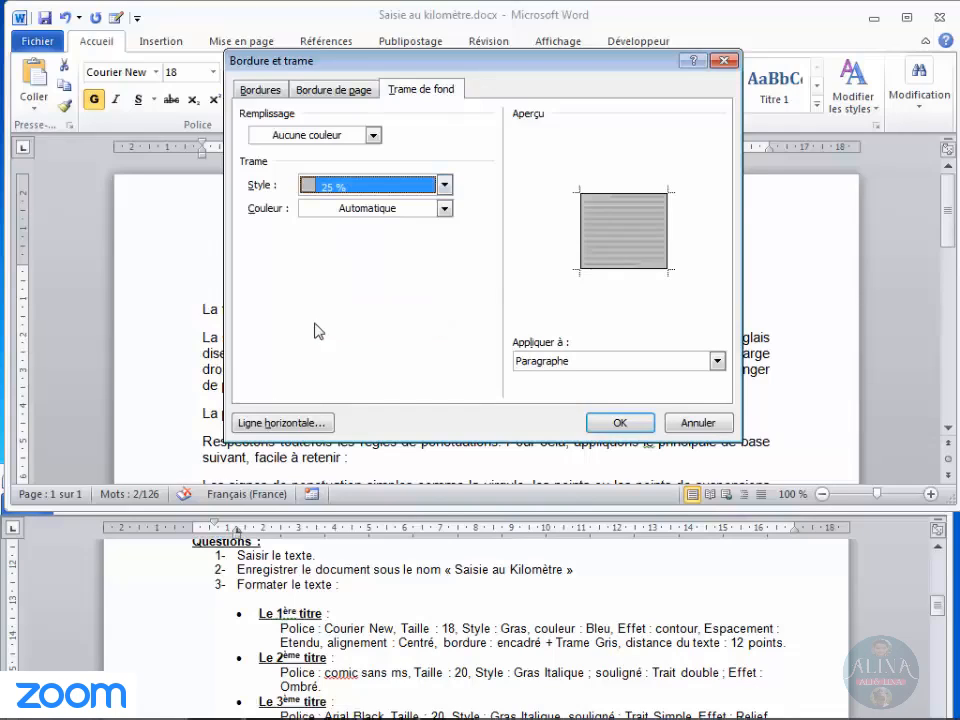
pyautogui.click(620, 424)
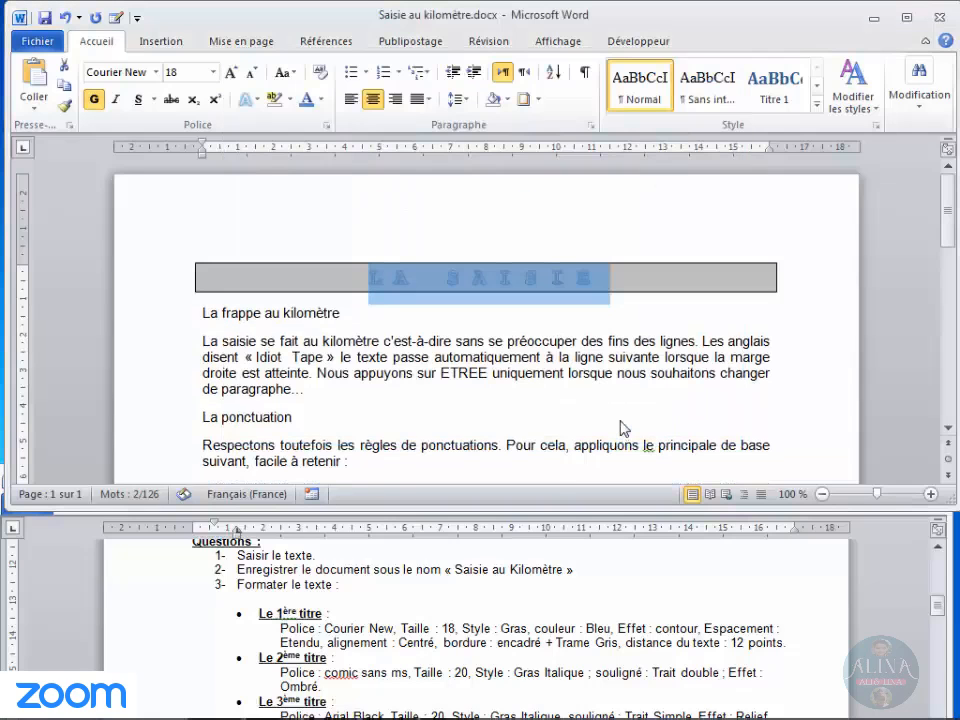
pyautogui.click(617, 279)
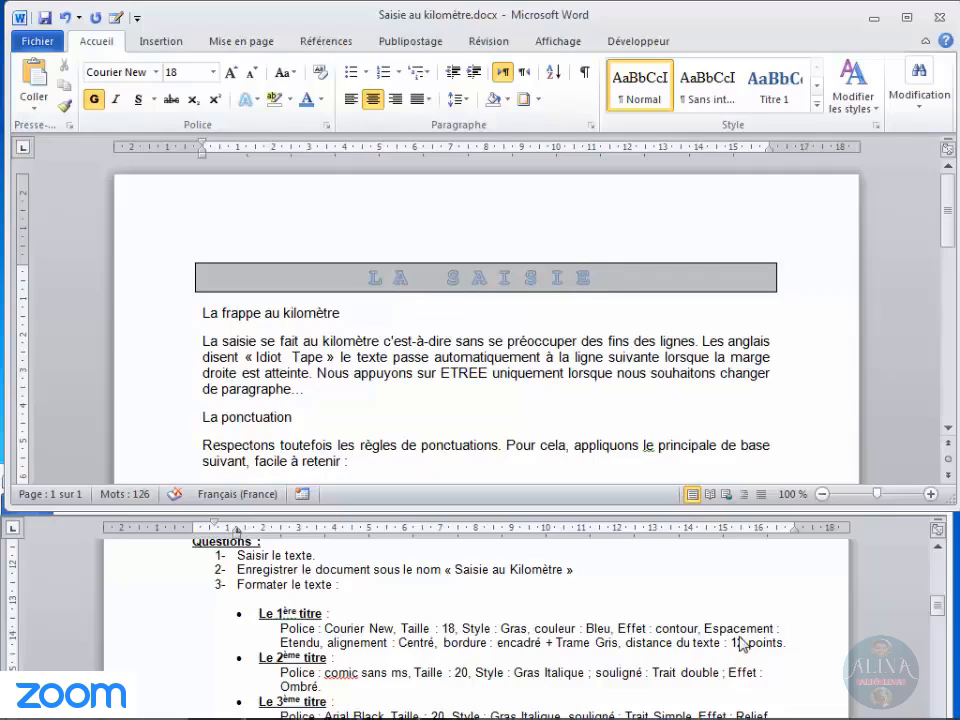
# - Set the paragraph spacing after the "LA SAISIE" title to 12 pt
pyautogui.moveTo(597, 276); pyautogui.dragTo(332, 285)
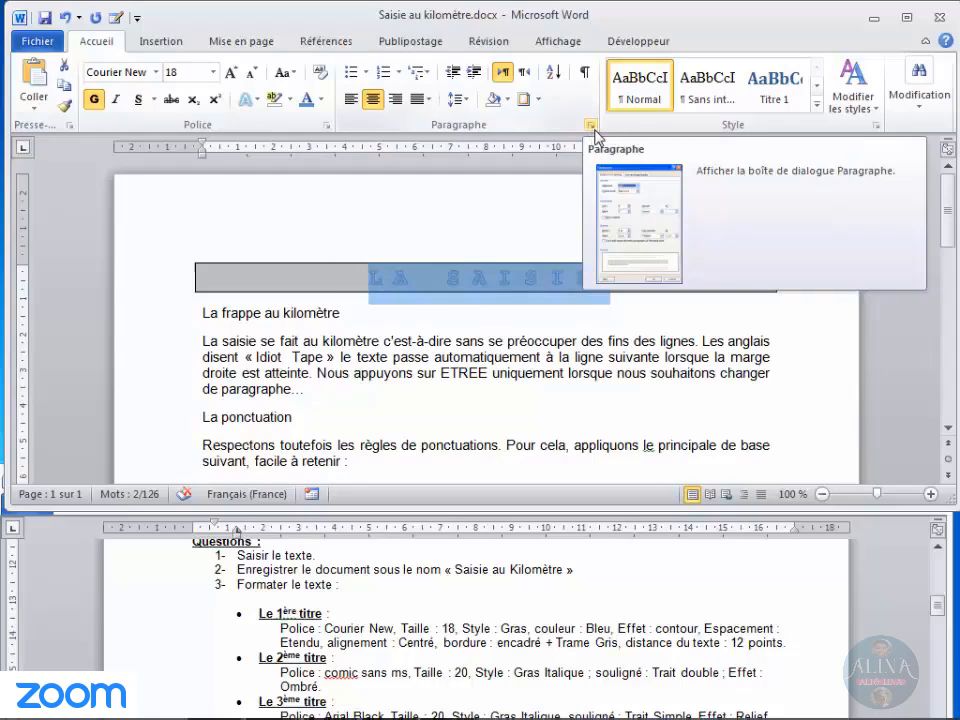
pyautogui.click(591, 128)
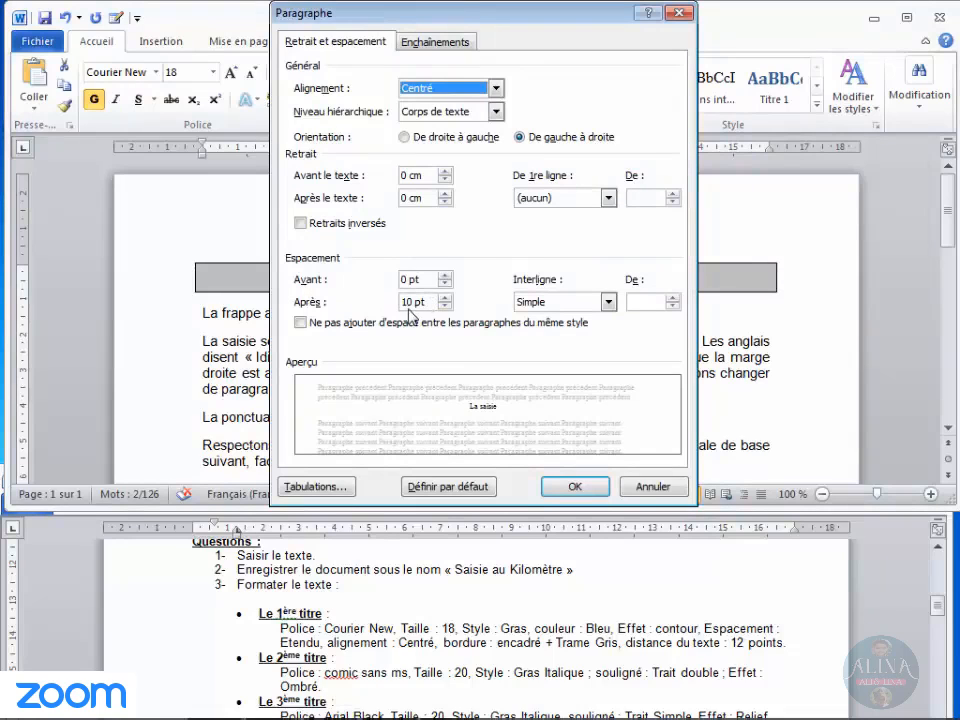
pyautogui.click(445, 297)
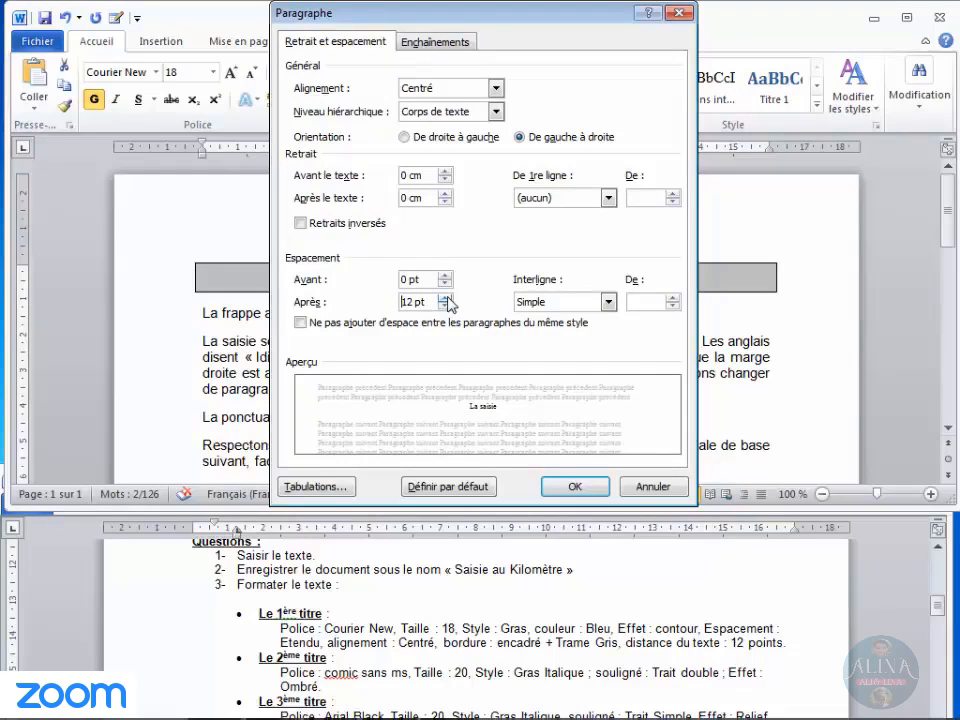
pyautogui.click(574, 487)
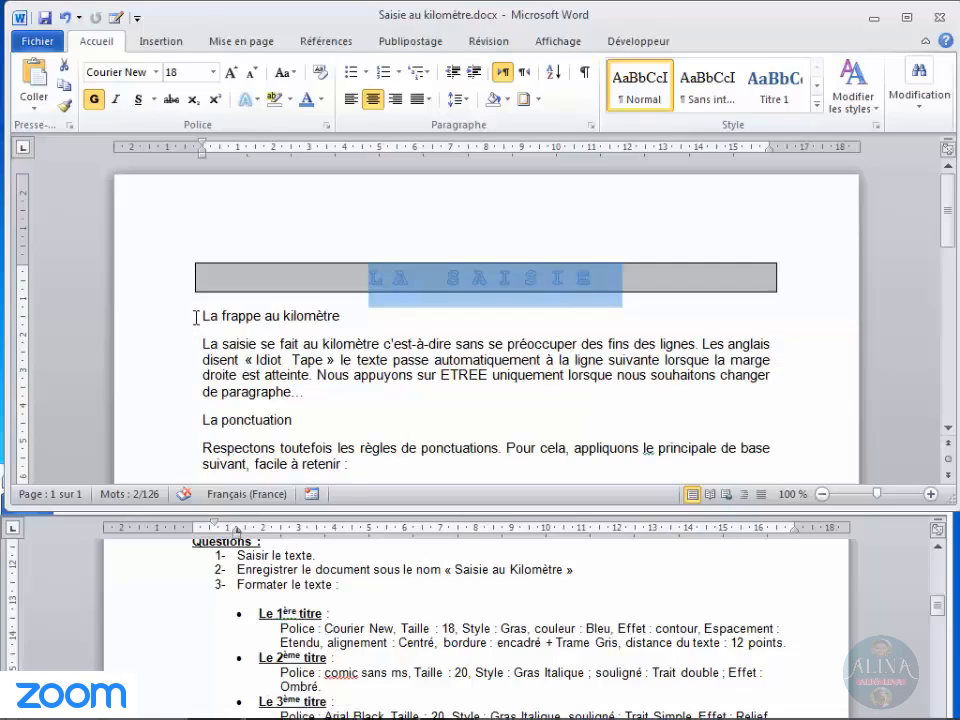
# - Change the font of the second title "La frappe au kilomètre" to Comic Sans MS
pyautogui.moveTo(196, 318); pyautogui.dragTo(327, 318)
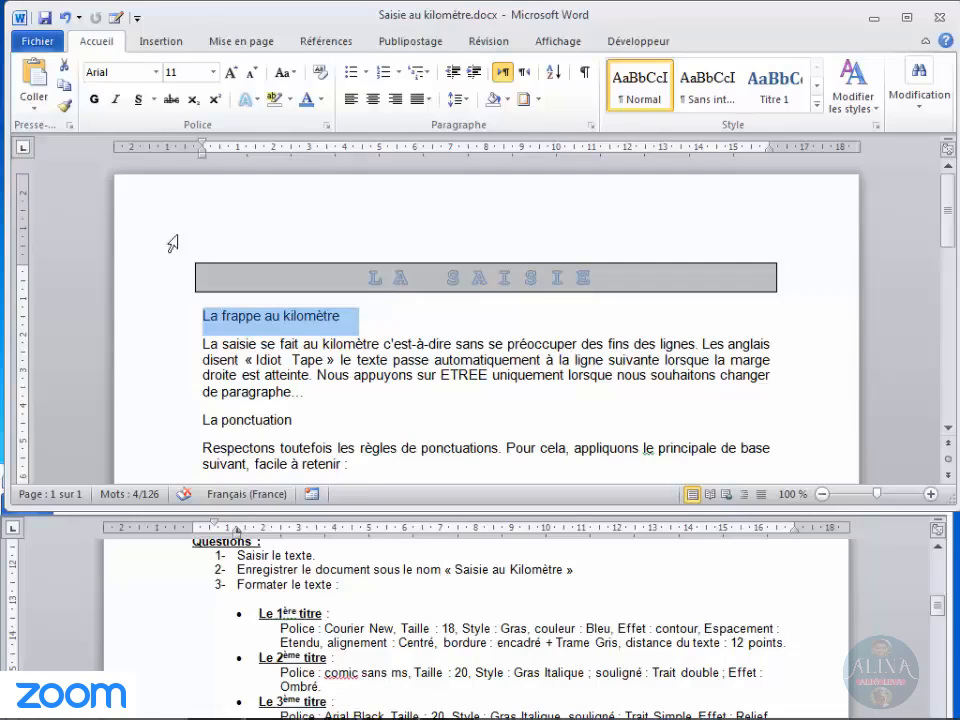
pyautogui.click(137, 72)
pyautogui.write('Cou')
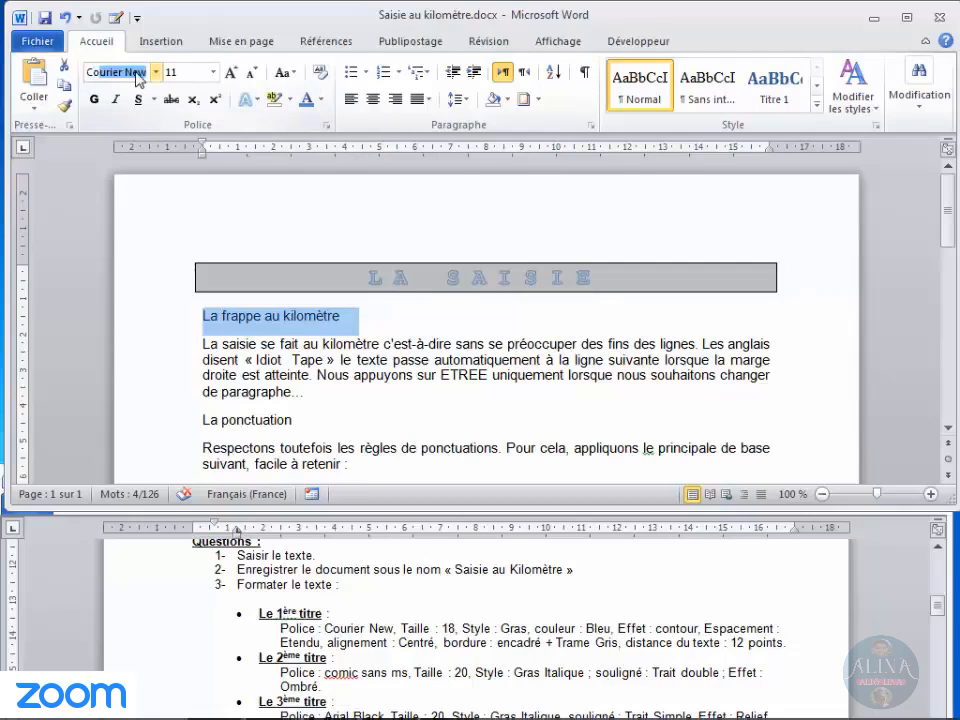
pyautogui.write('m')
pyautogui.click(155, 73)
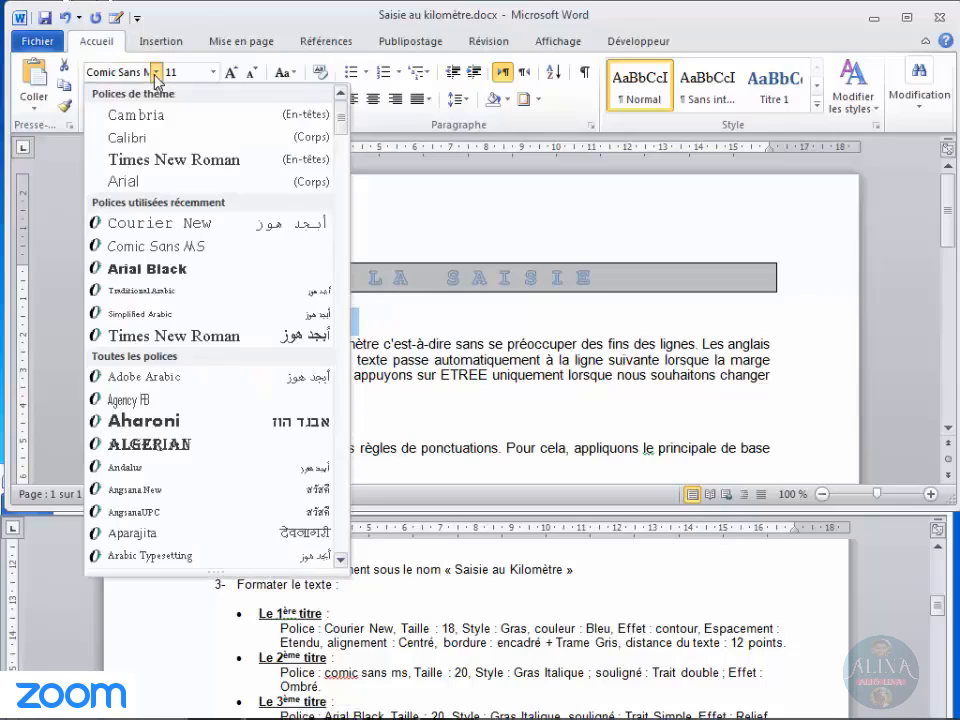
pyautogui.click(155, 246)
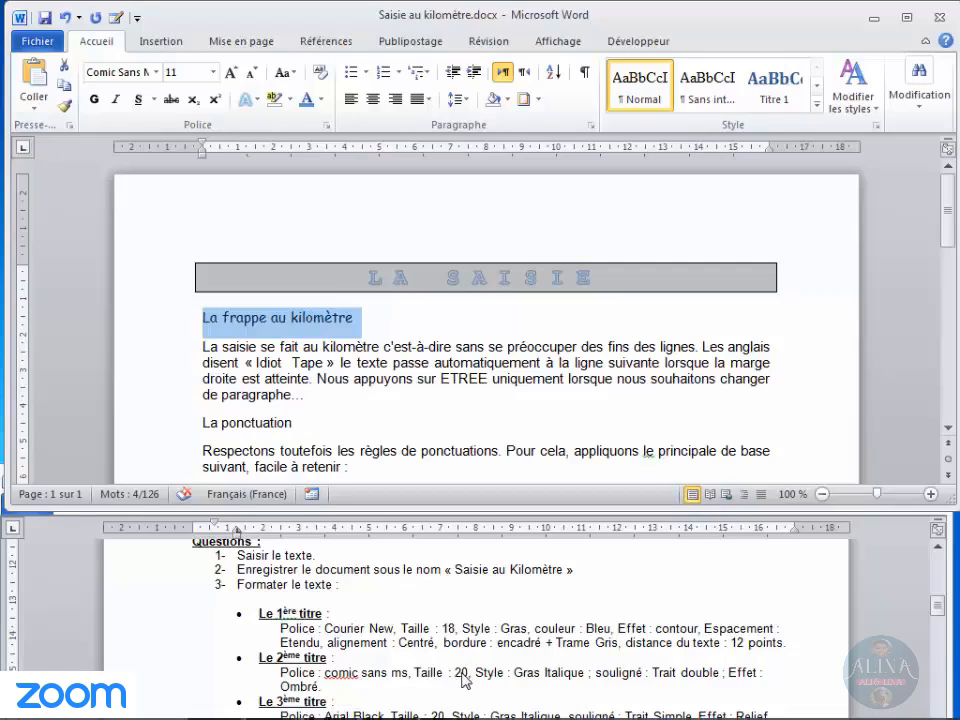
# - Set the "La frappe au kilomètre" title to size 20 and make it bold
pyautogui.click(213, 73)
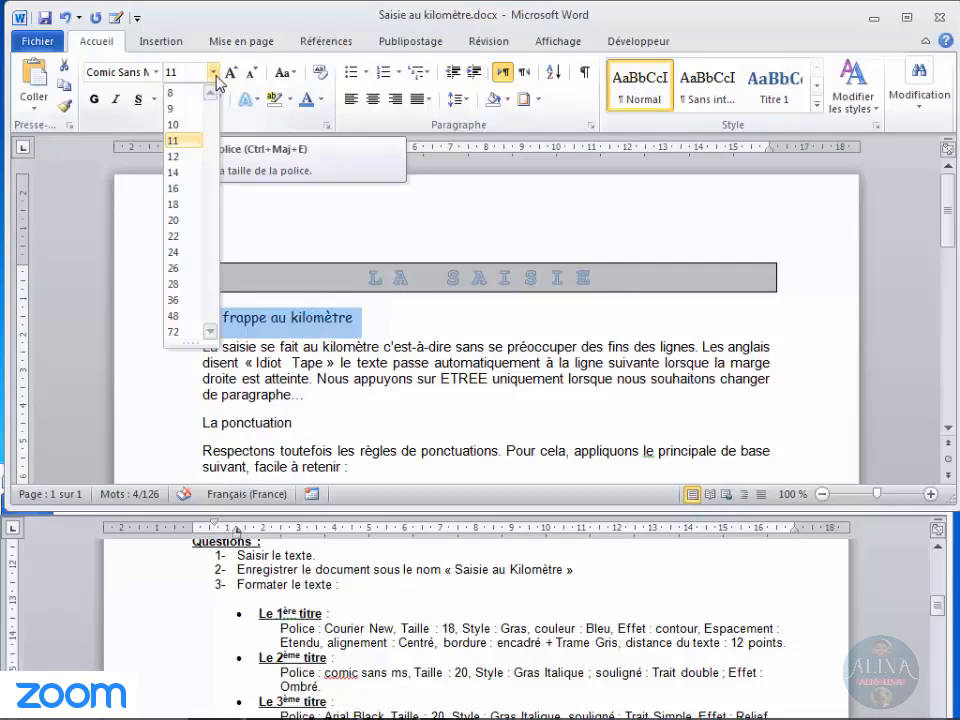
pyautogui.click(193, 230)
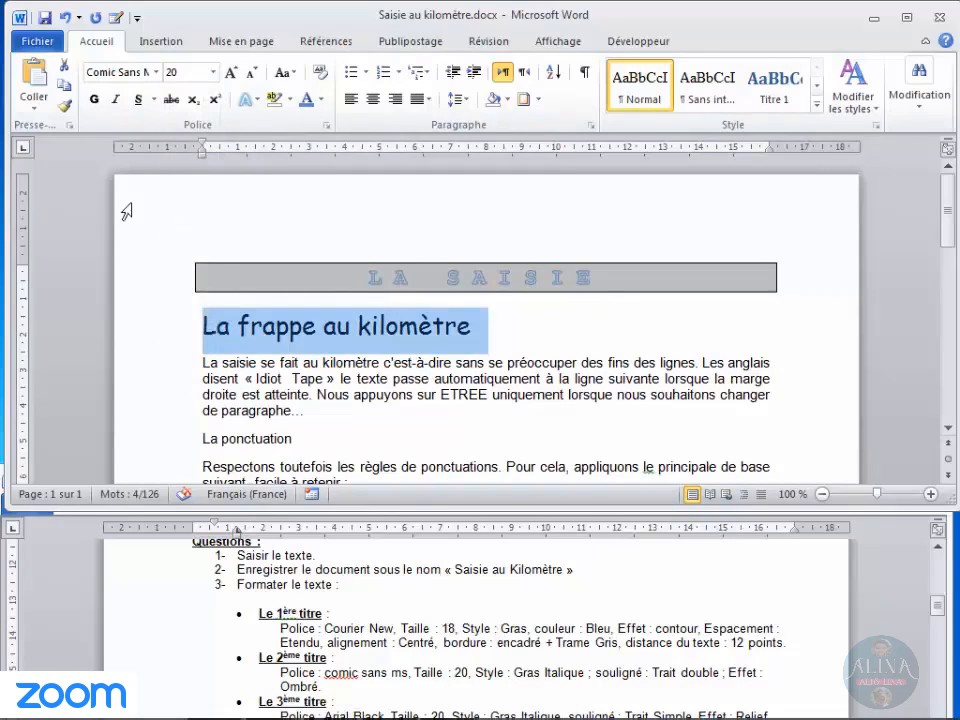
pyautogui.click(95, 101)
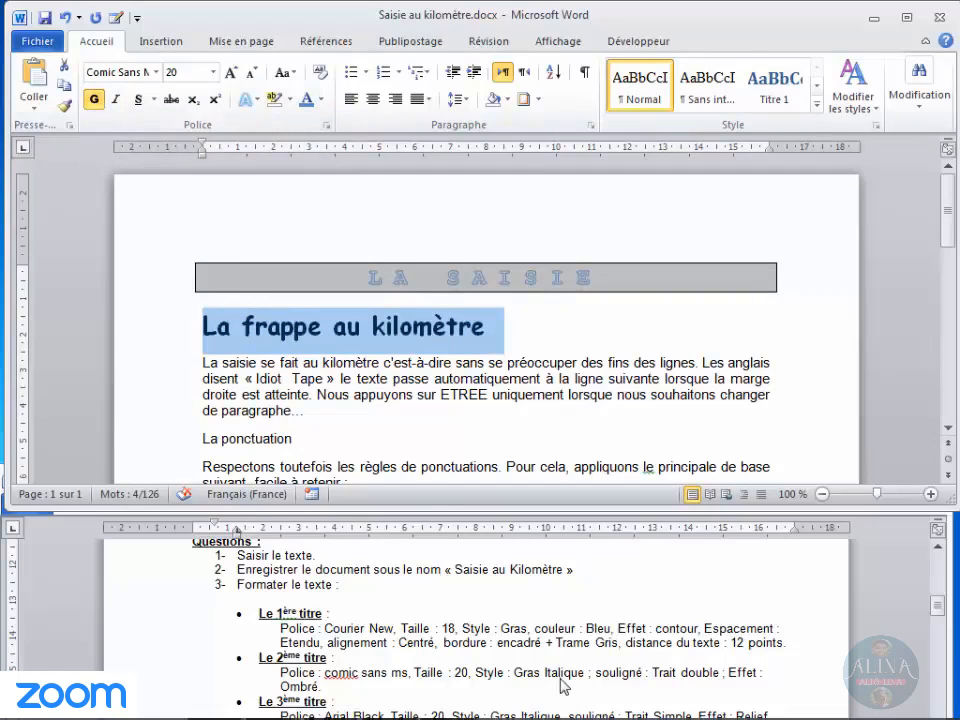
# - Make the "La frappe au kilomètre" title italic and give it a double underline
pyautogui.click(118, 101)
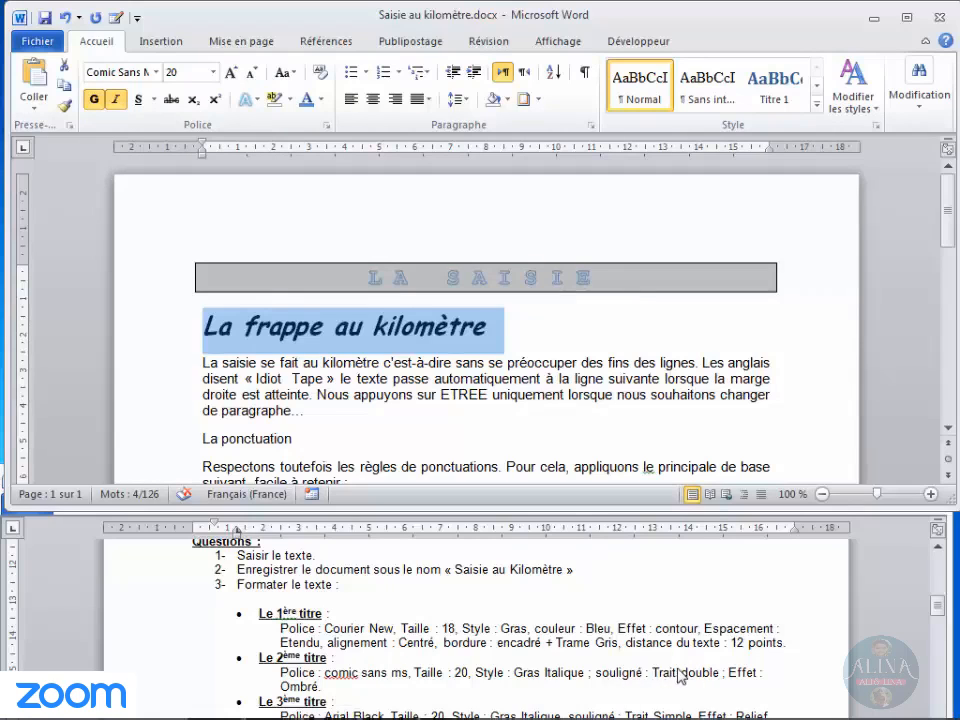
pyautogui.click(154, 100)
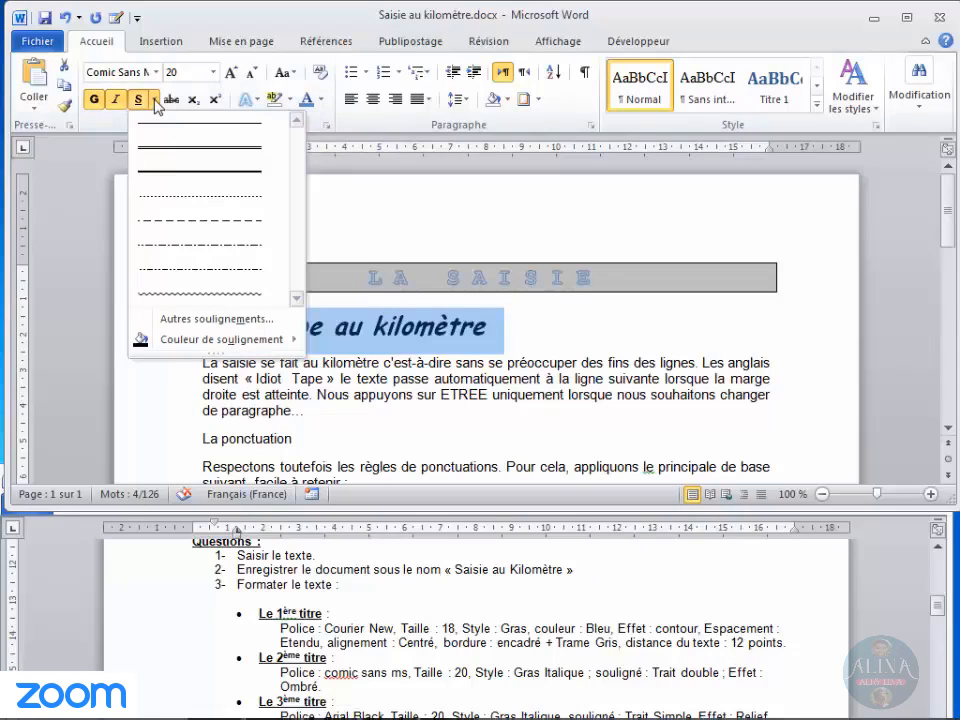
pyautogui.click(157, 150)
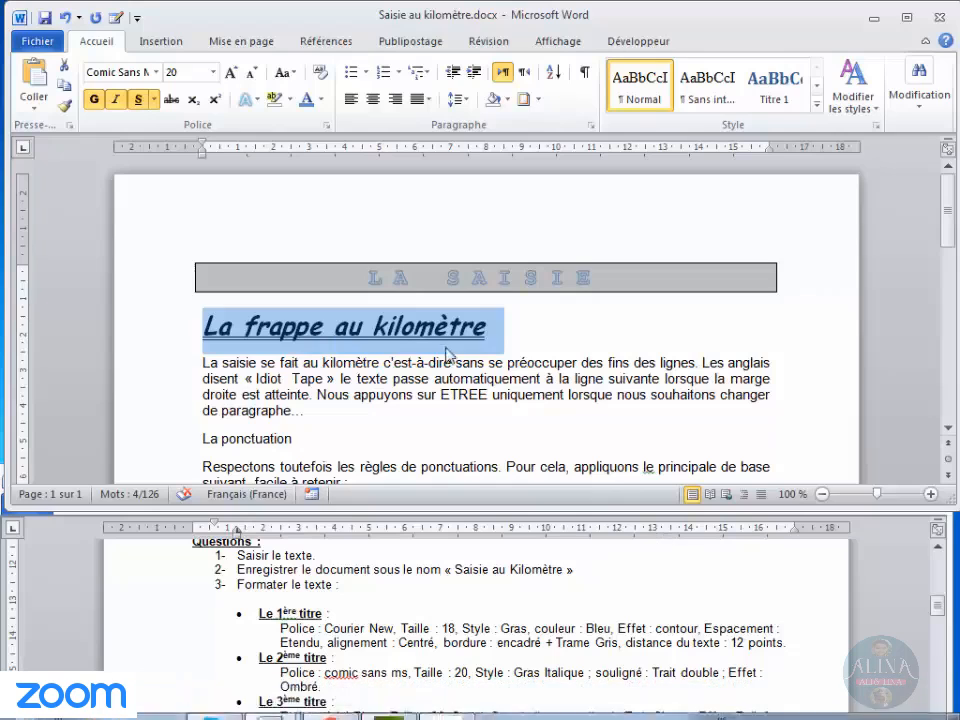
# - Add the outer shadow preset cast to the right (angle 0°) to the "La frappe au kilomètre" title
pyautogui.click(325, 127)
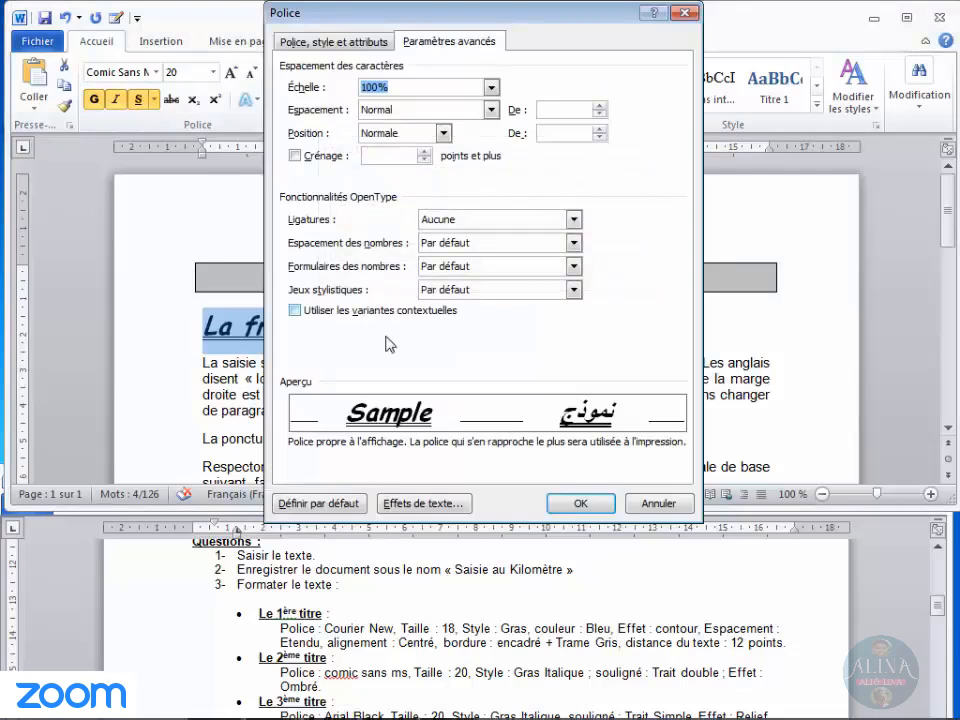
pyautogui.click(425, 508)
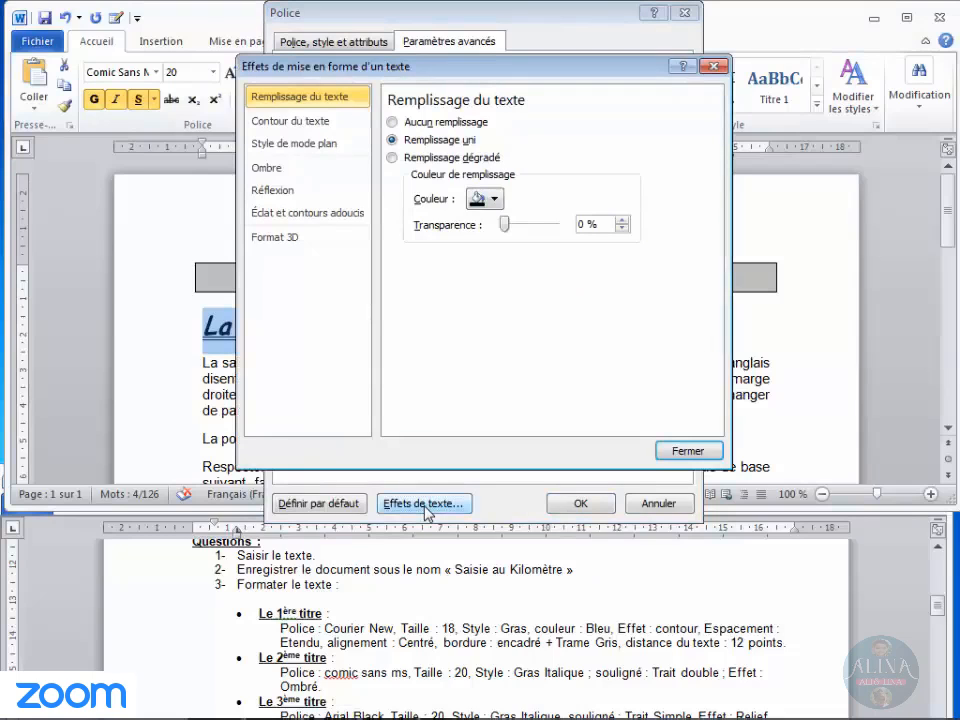
pyautogui.click(277, 172)
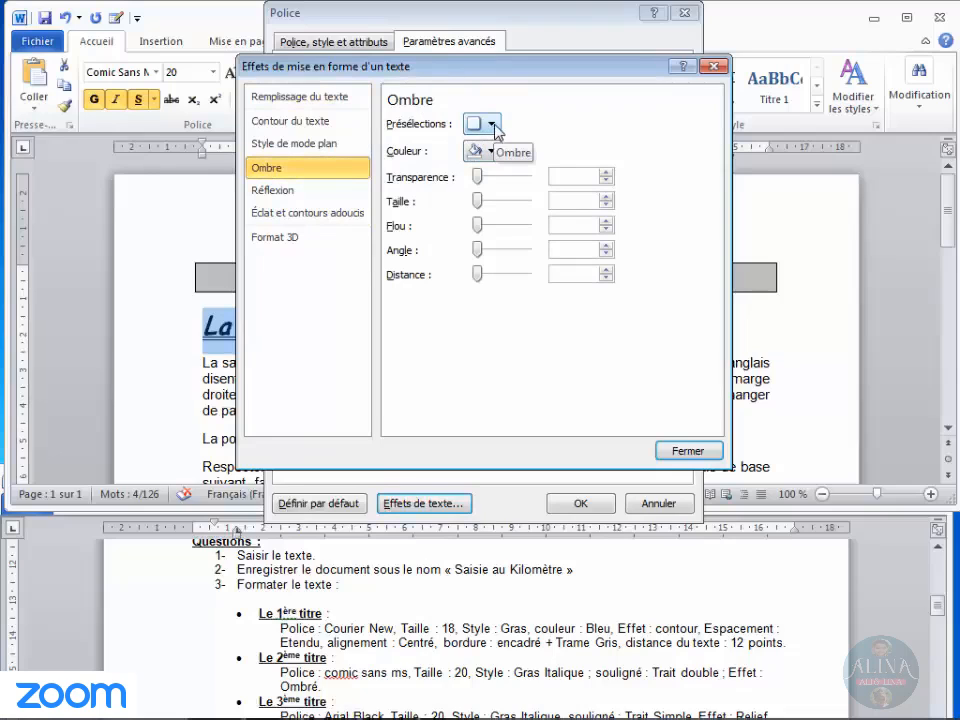
pyautogui.click(492, 124)
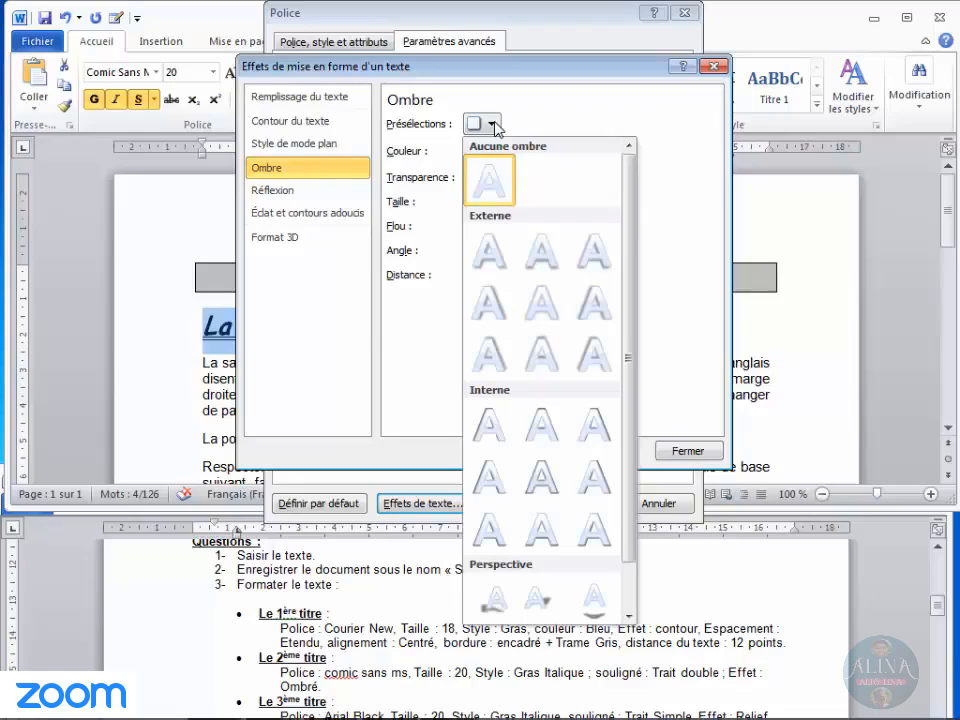
pyautogui.click(494, 315)
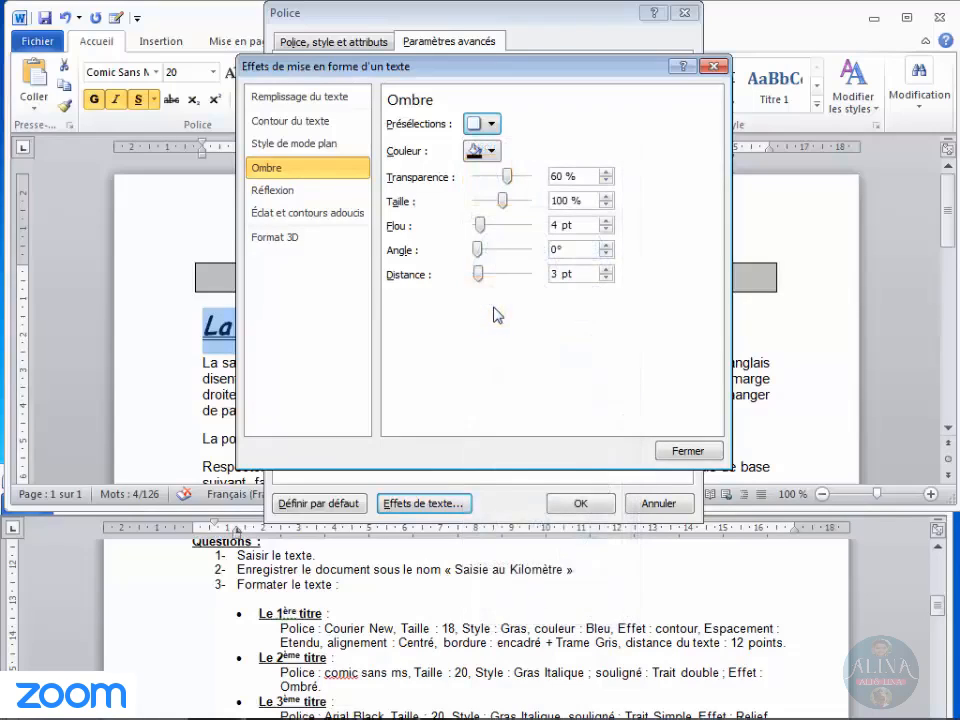
# - Set the shadow distance of the "La frappe au kilomètre" title to 12 pt
pyautogui.click(606, 270)
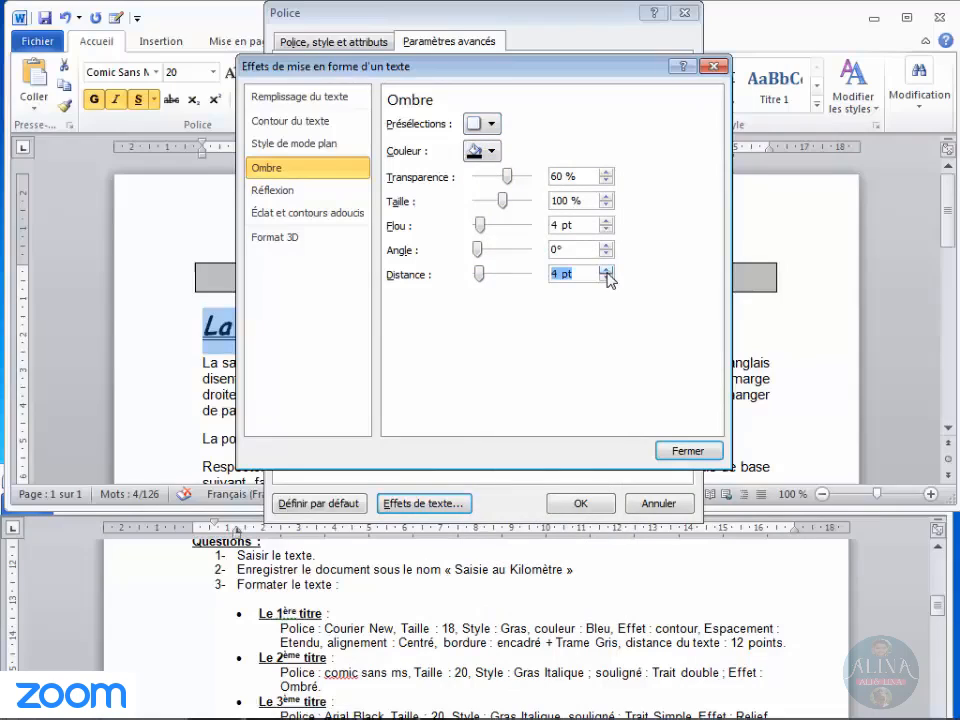
pyautogui.click(606, 270)
pyautogui.click(606, 270)
pyautogui.click(606, 270)
pyautogui.click(606, 270)
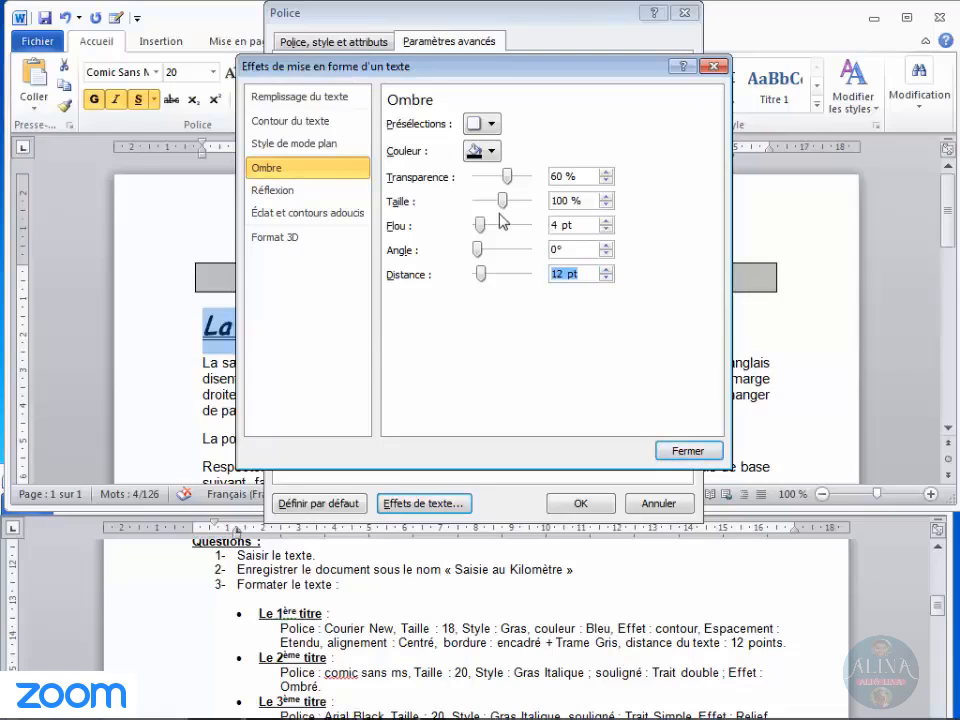
# - Colour the title's shadow with the darkest grey of the white theme column, apply the text effects and deselect the title
pyautogui.click(493, 153)
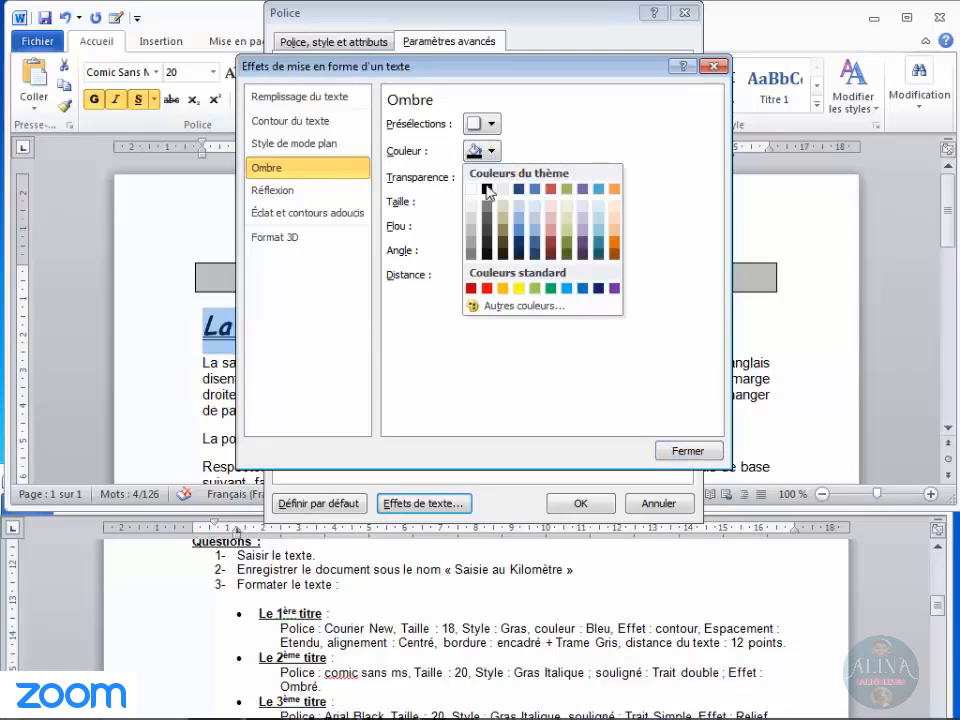
pyautogui.click(470, 254)
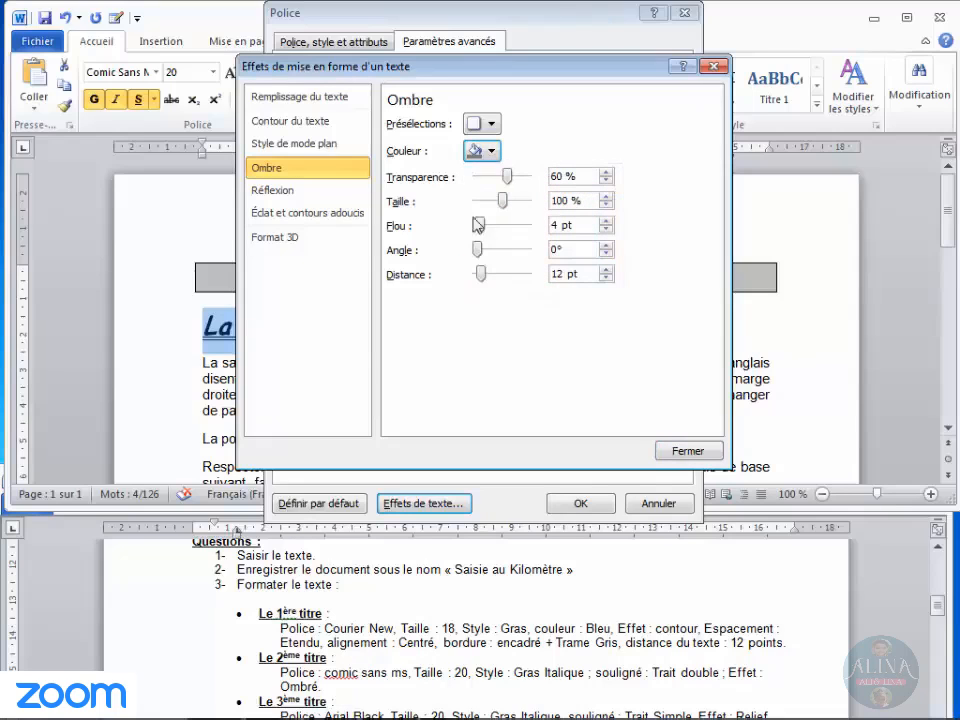
pyautogui.click(493, 153)
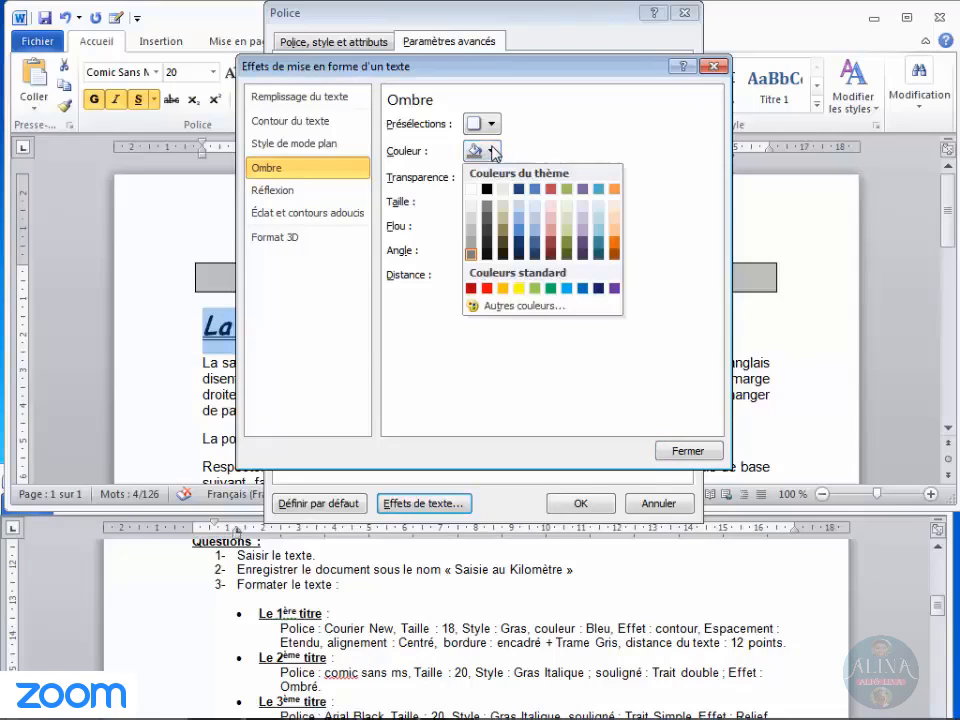
pyautogui.click(471, 256)
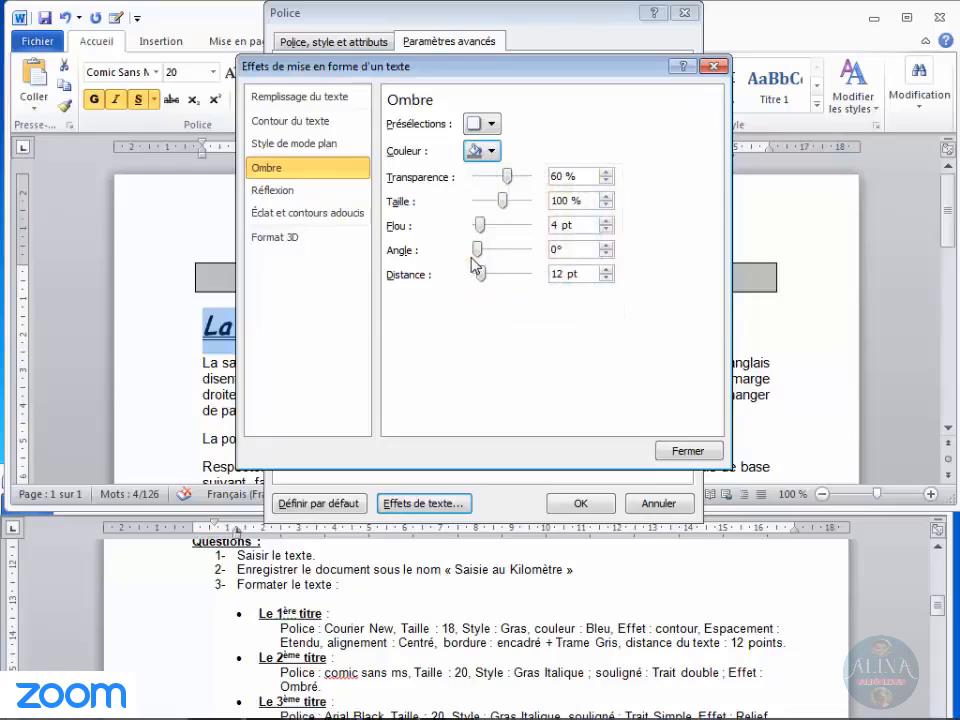
pyautogui.click(493, 152)
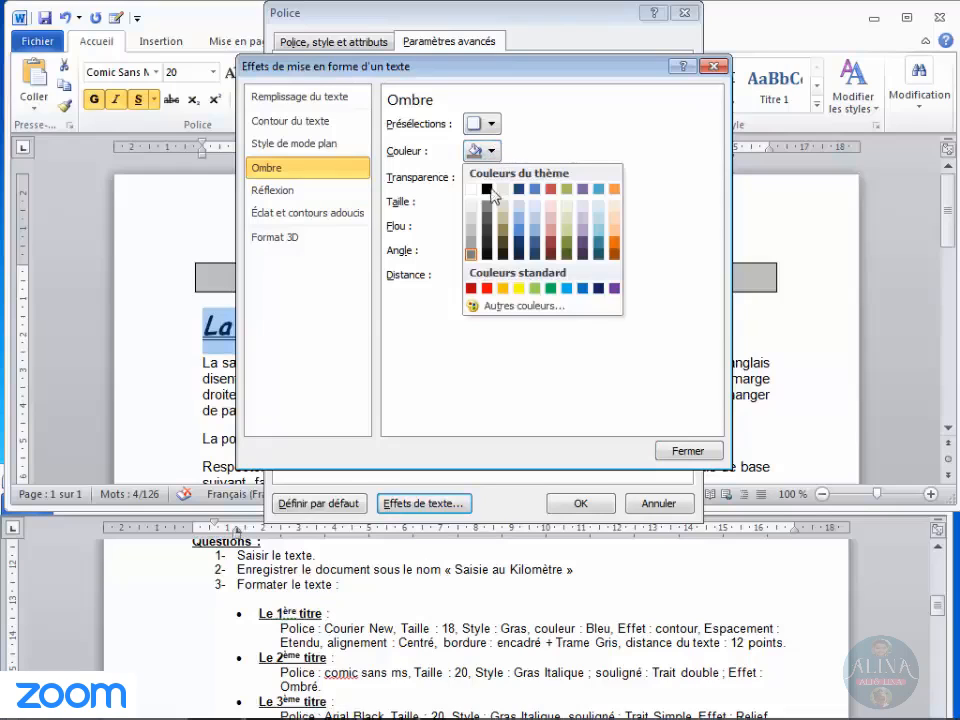
pyautogui.click(470, 254)
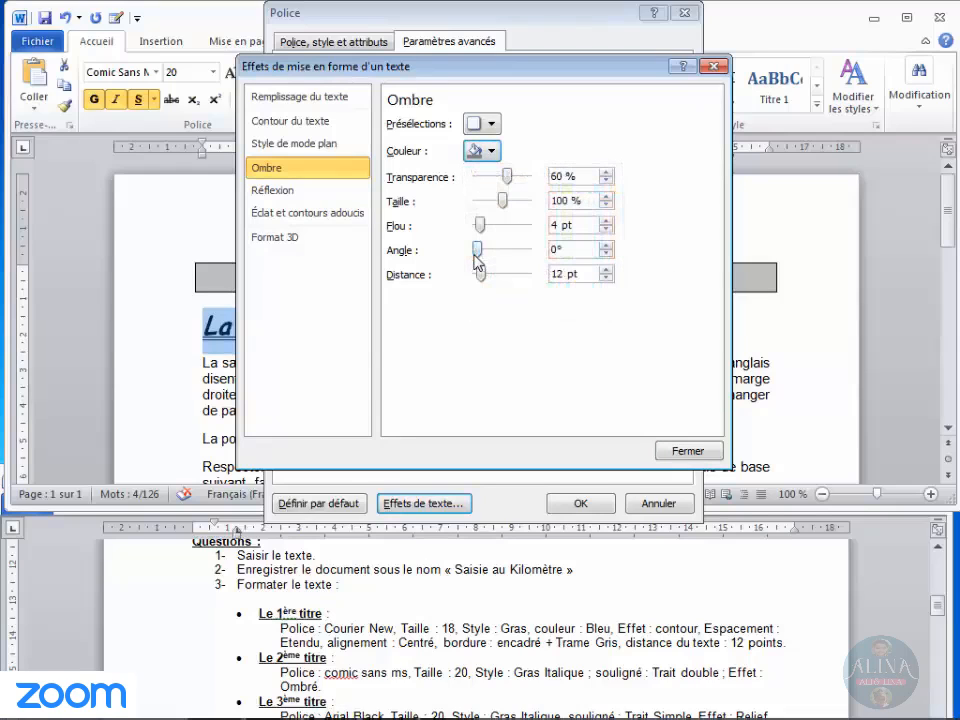
pyautogui.click(688, 452)
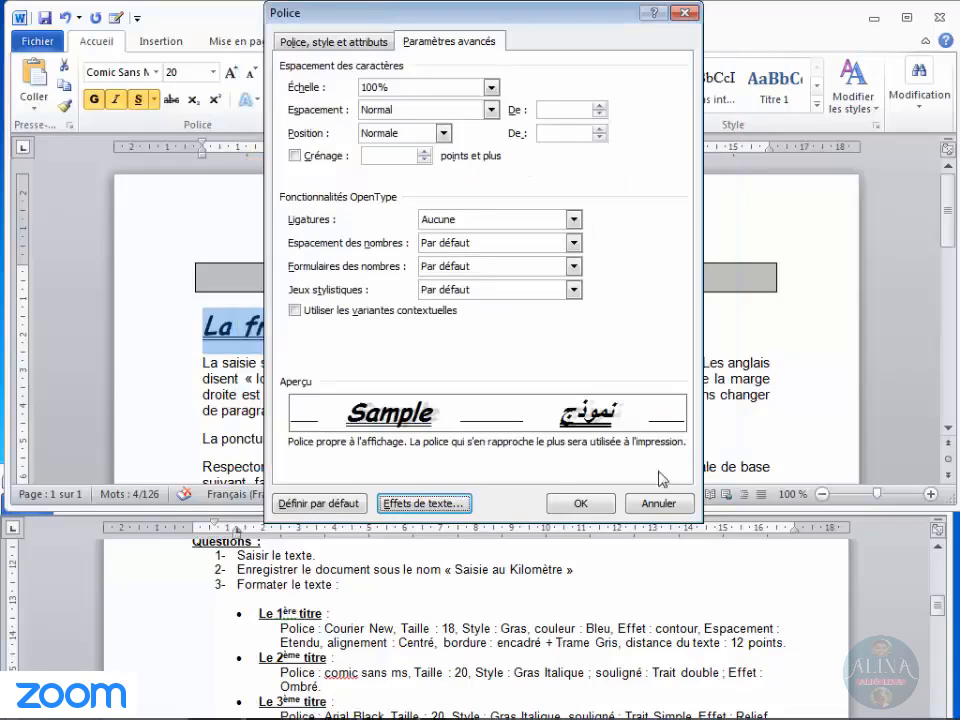
pyautogui.click(588, 504)
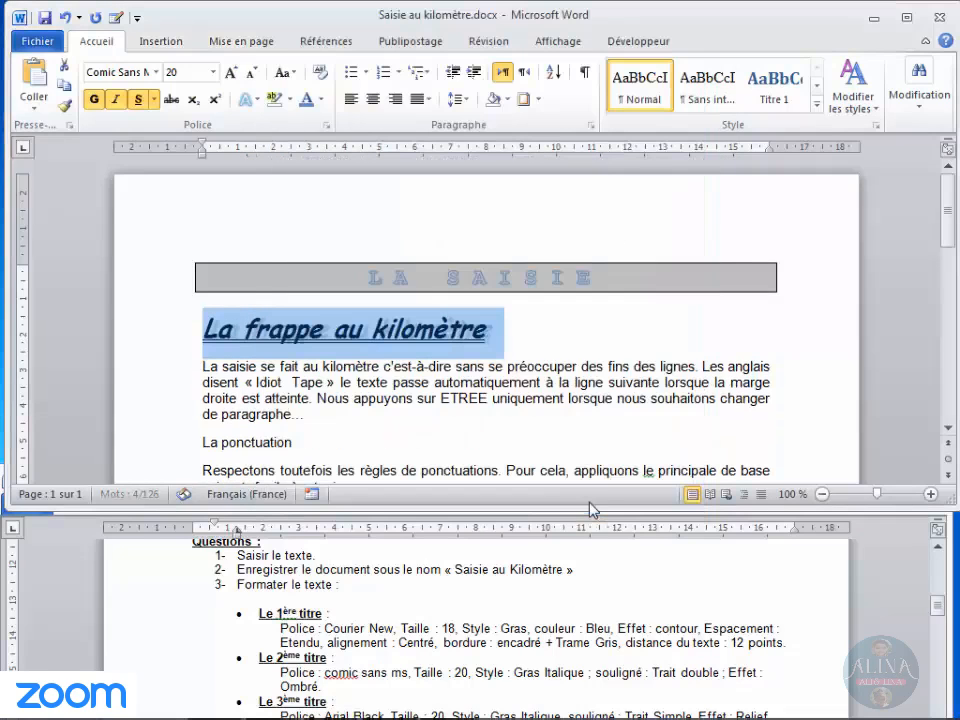
pyautogui.click(490, 330)
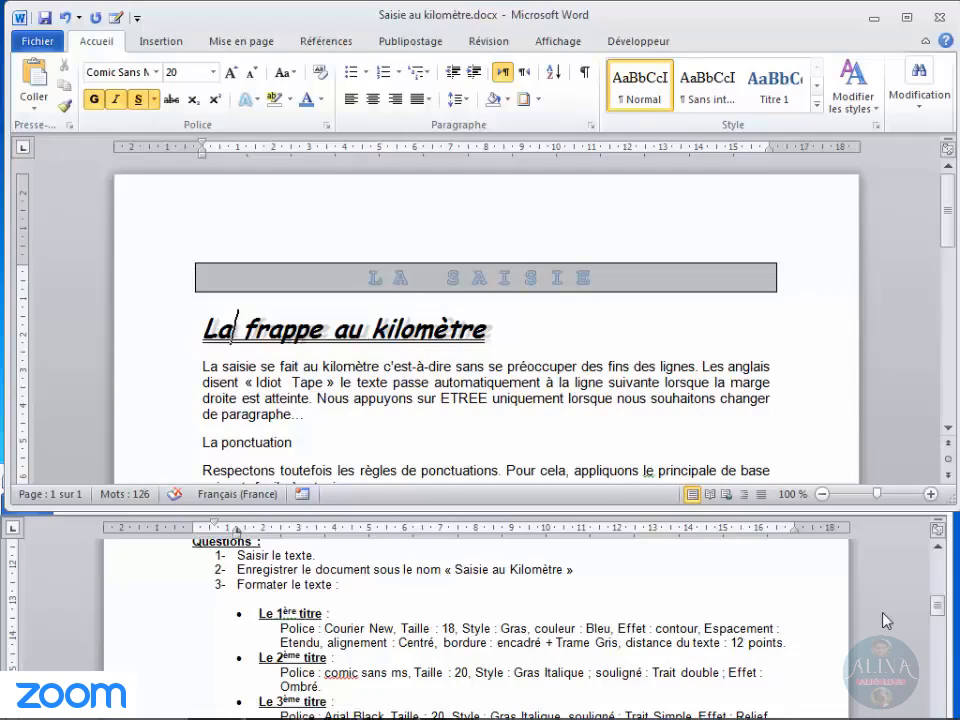
# - Check the instructions for the third title and choose the Arial Black font for the "La ponctuation" title
pyautogui.click(939, 609)
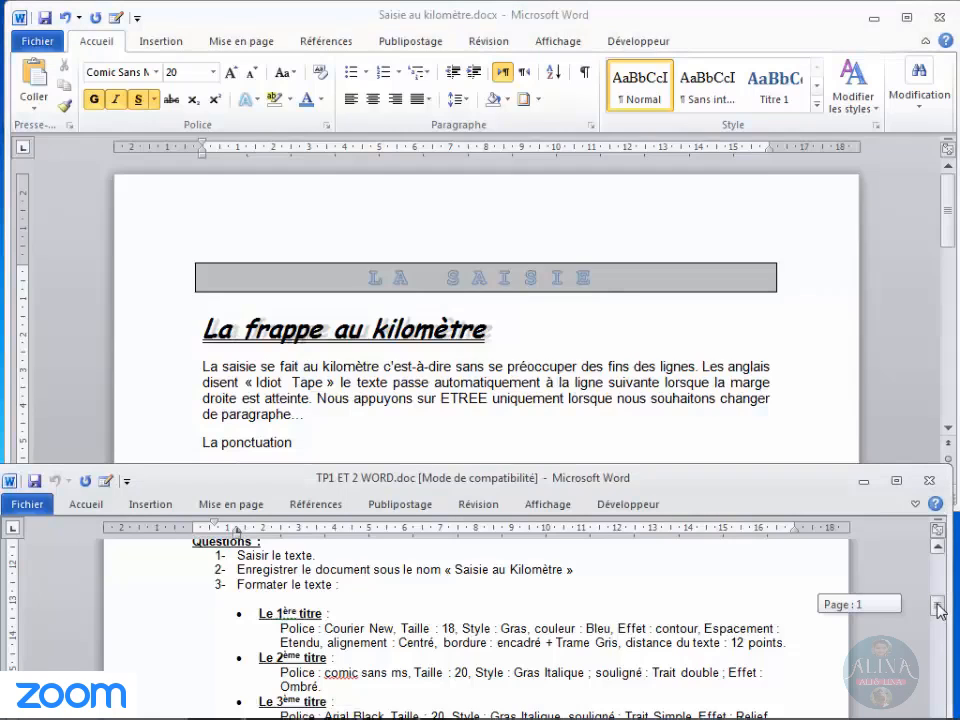
pyautogui.moveTo(939, 609); pyautogui.dragTo(937, 613)
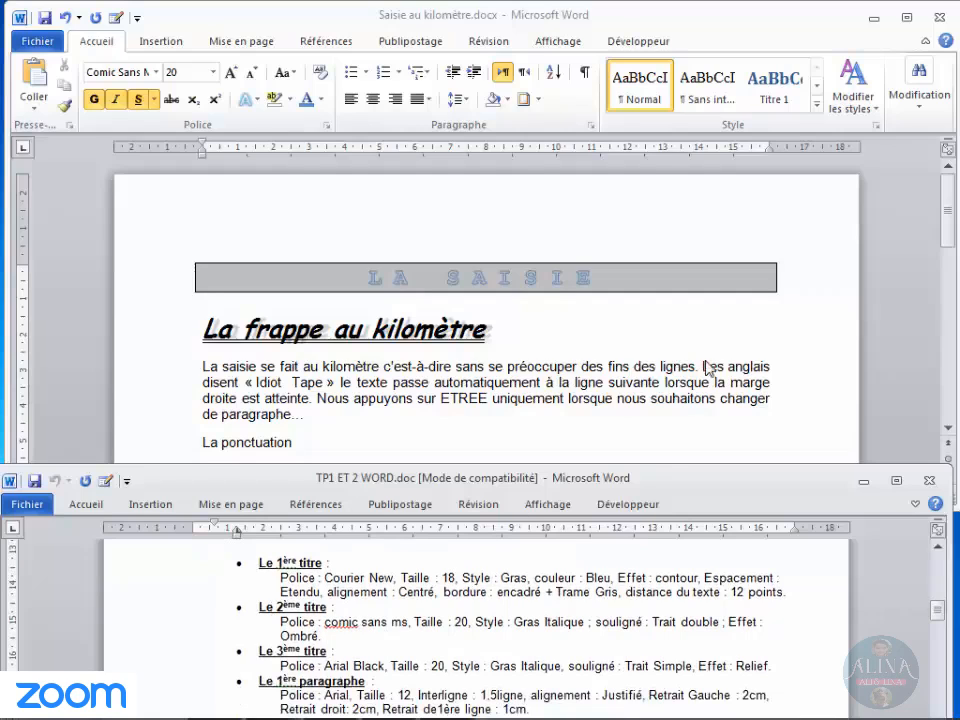
pyautogui.click(212, 443)
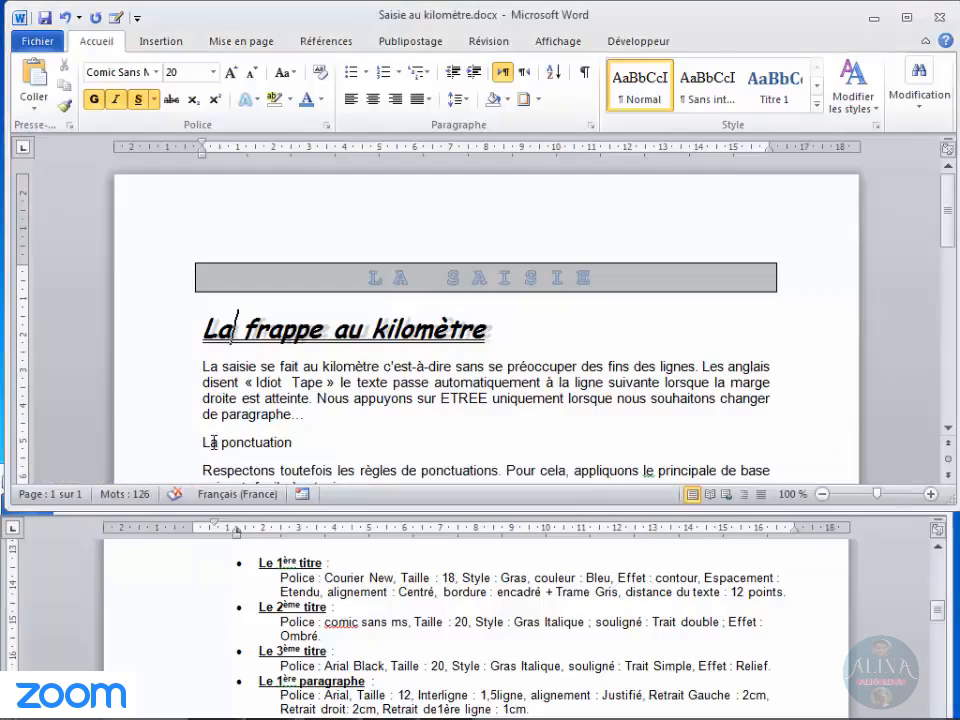
pyautogui.moveTo(203, 441); pyautogui.dragTo(298, 436)
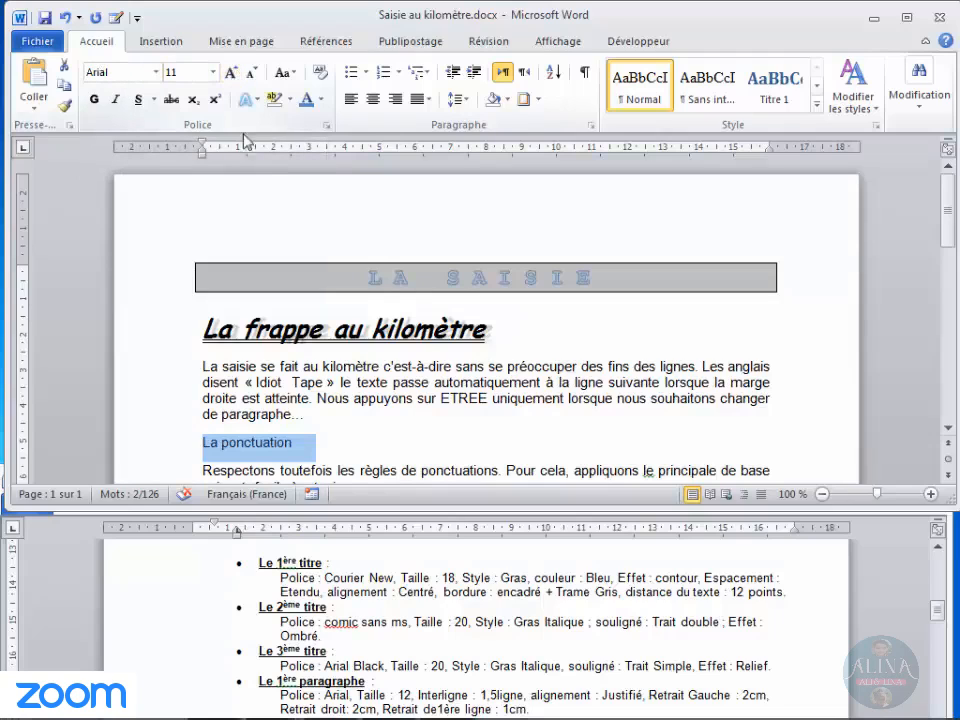
pyautogui.click(326, 126)
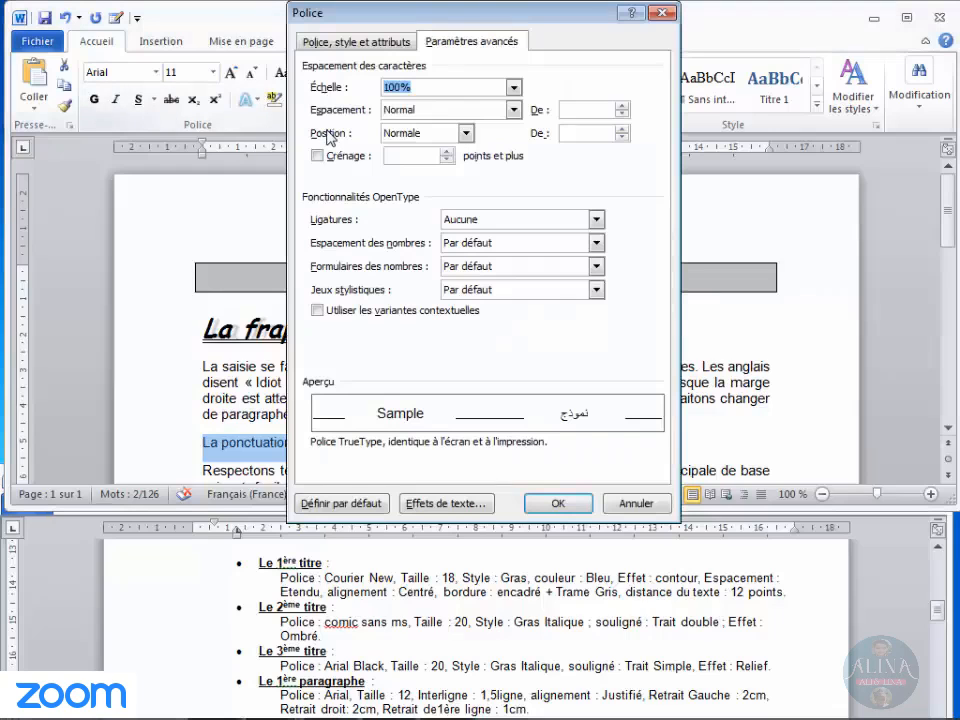
pyautogui.click(342, 42)
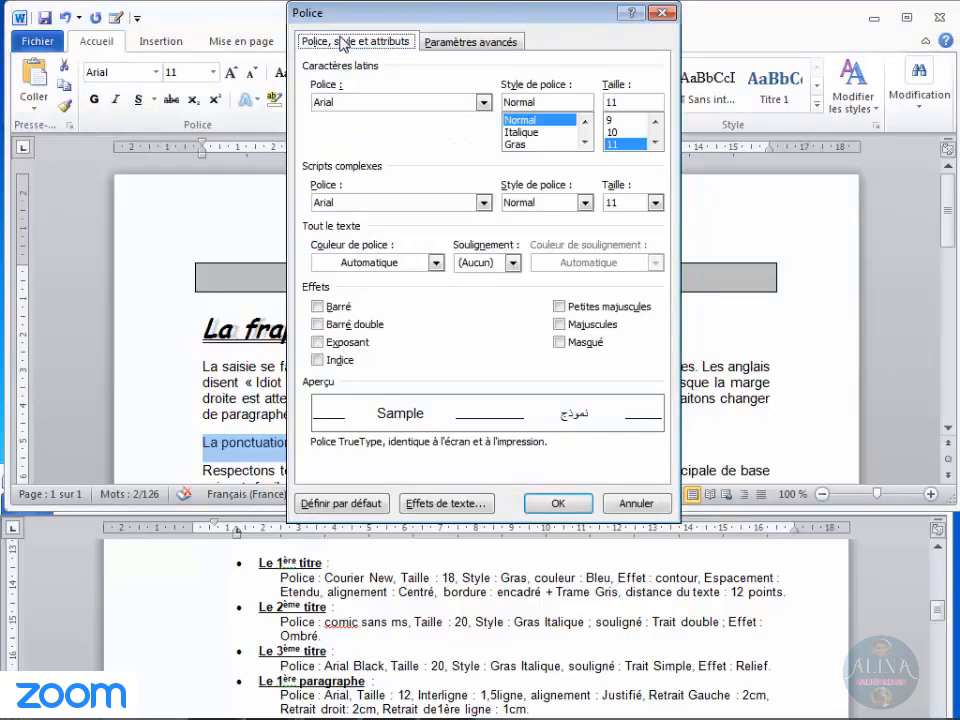
pyautogui.click(484, 103)
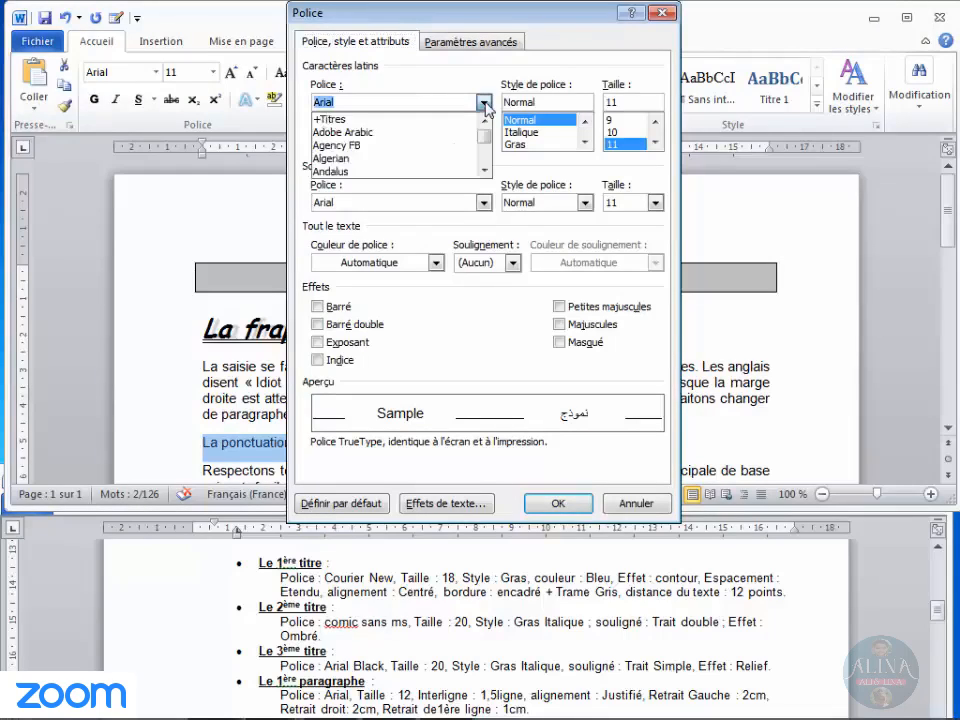
pyautogui.click(483, 173)
pyautogui.click(483, 173)
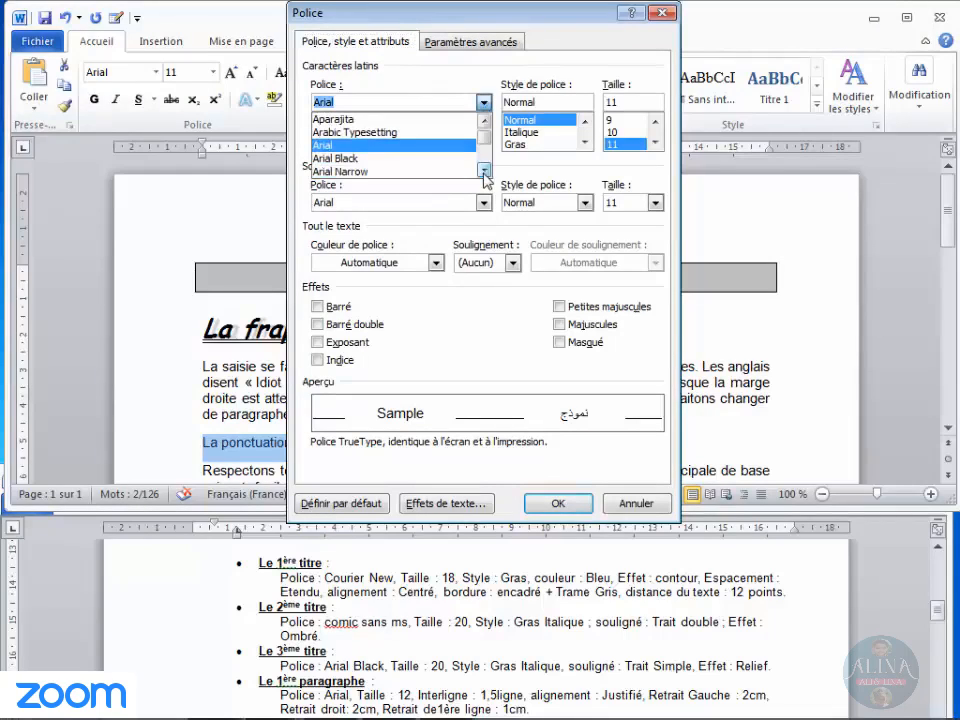
pyautogui.click(437, 168)
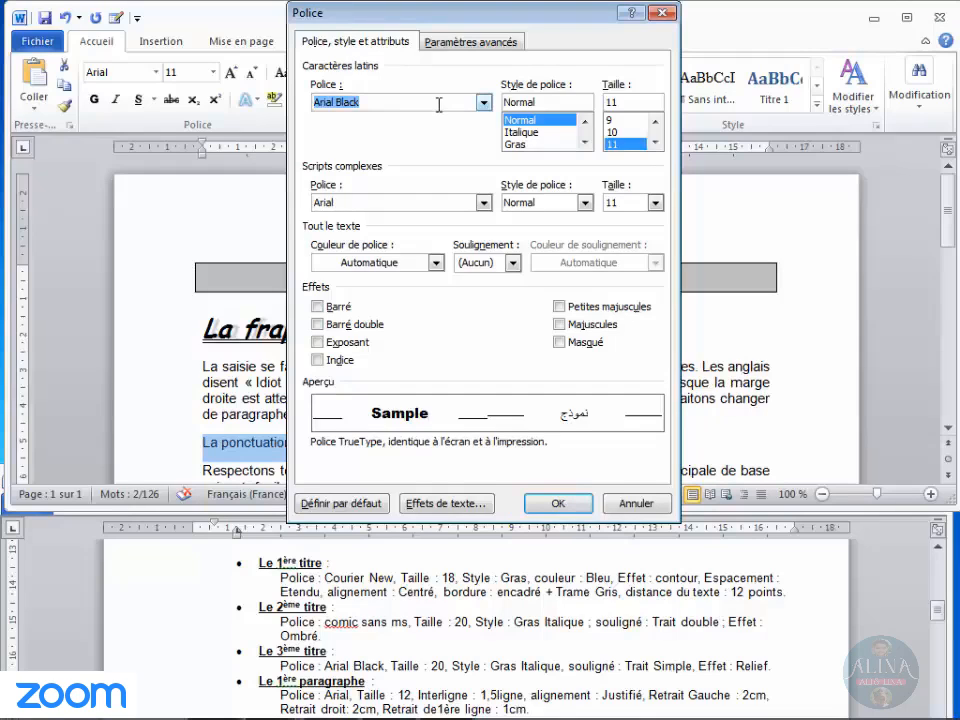
# - Set the font size of the "La ponctuation" title to 20
pyautogui.click(656, 143)
pyautogui.click(656, 143)
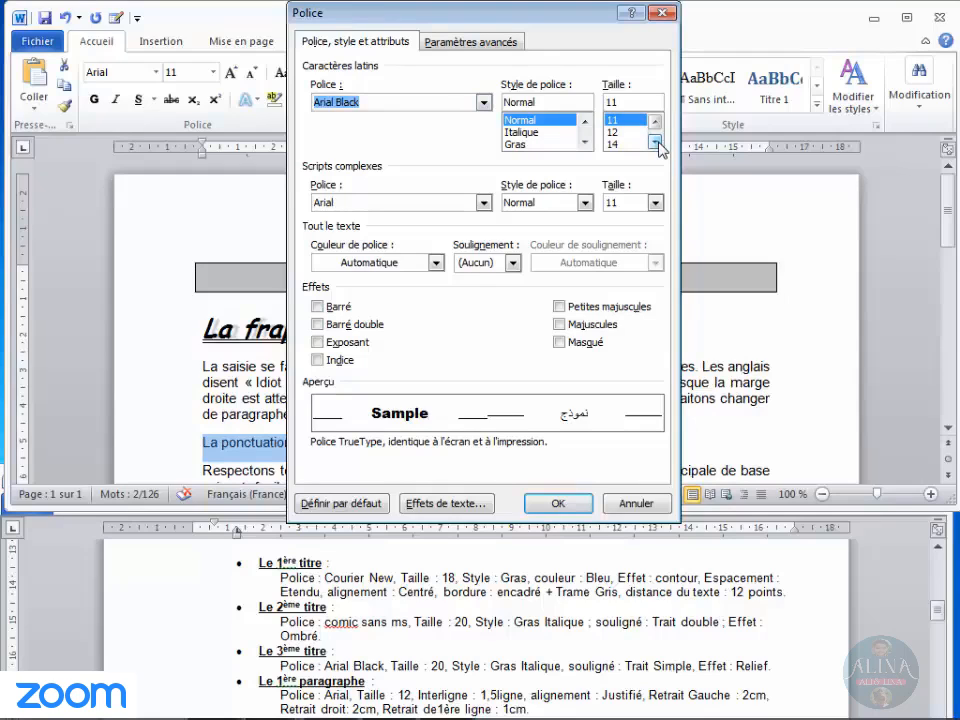
pyautogui.click(656, 143)
pyautogui.click(656, 143)
pyautogui.click(656, 143)
pyautogui.click(615, 145)
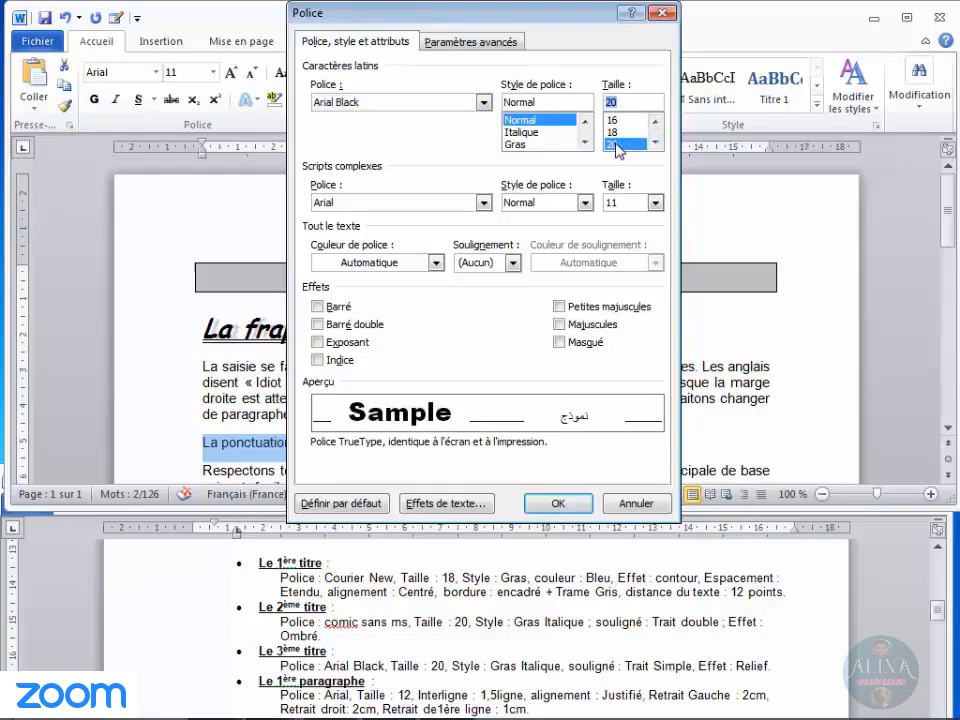
# - Set the font style of the "La ponctuation" title to Gras Italique
pyautogui.click(516, 145)
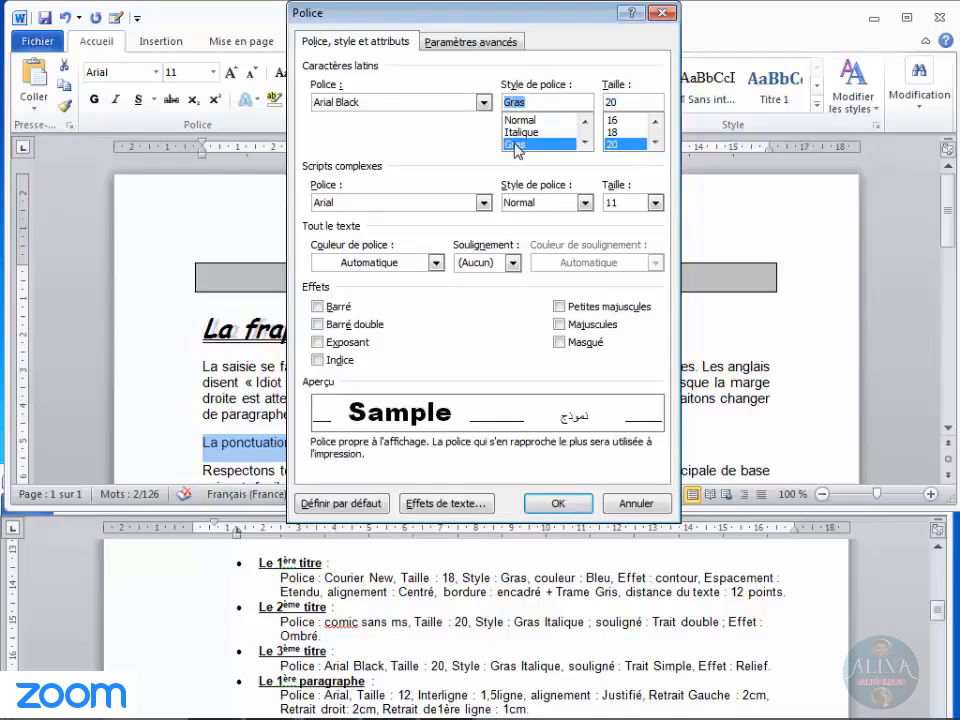
pyautogui.click(513, 133)
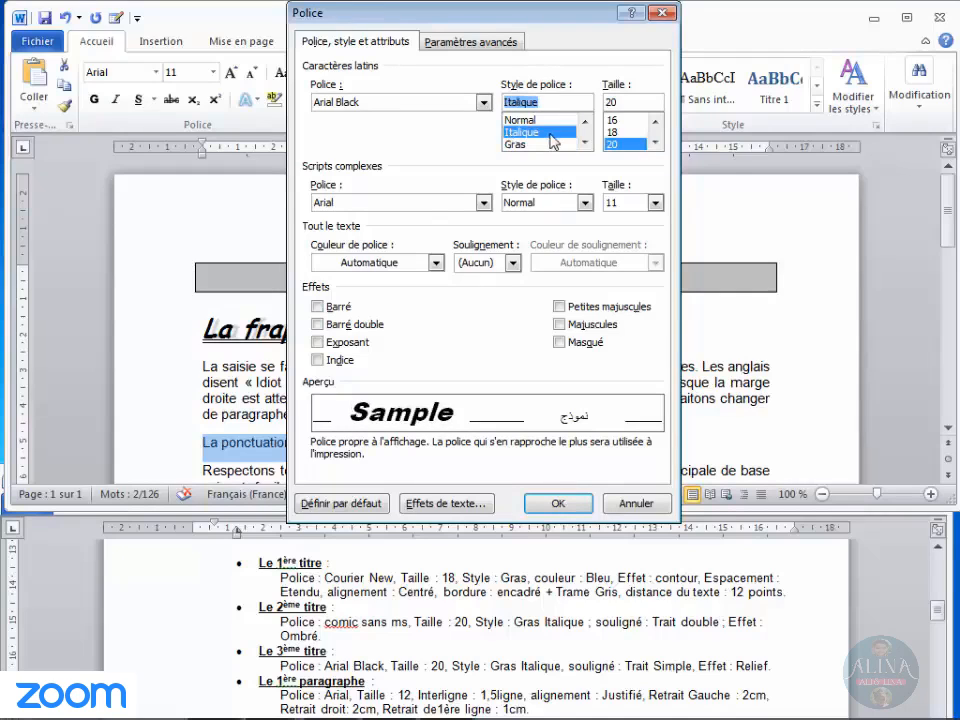
pyautogui.click(585, 143)
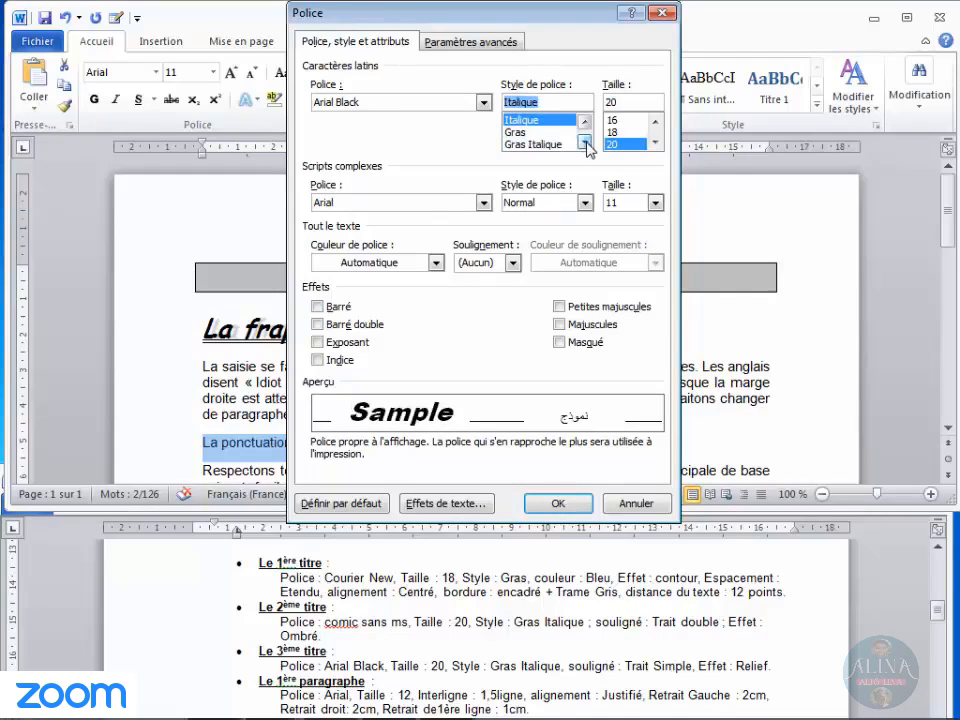
pyautogui.click(533, 145)
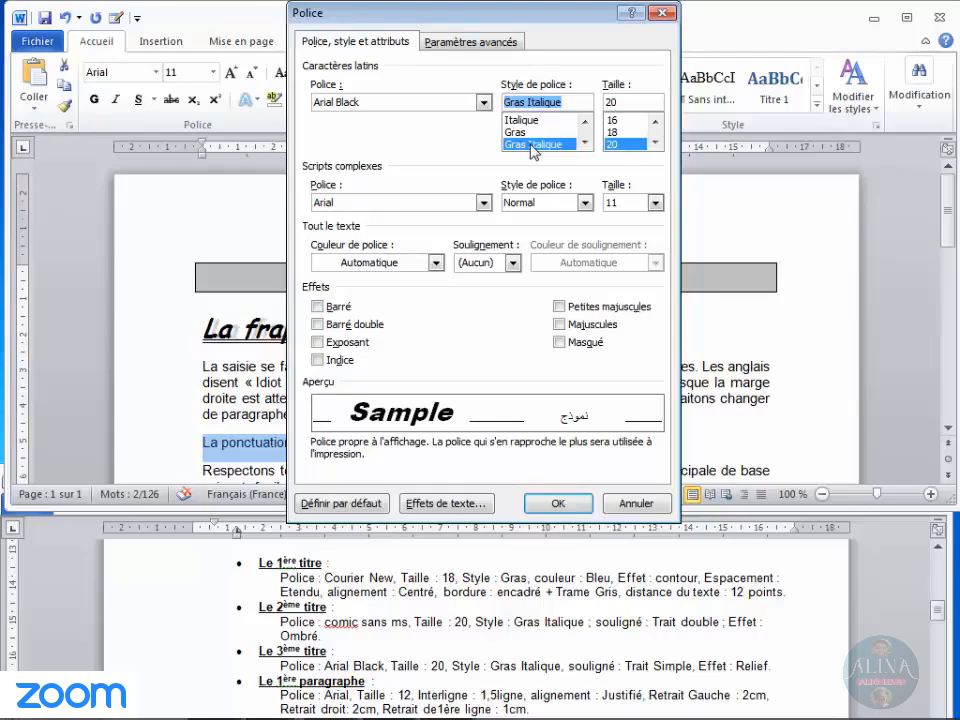
# - Underline the "La ponctuation" title with a single solid line and apply the first reflection variation as its text effect
pyautogui.click(513, 262)
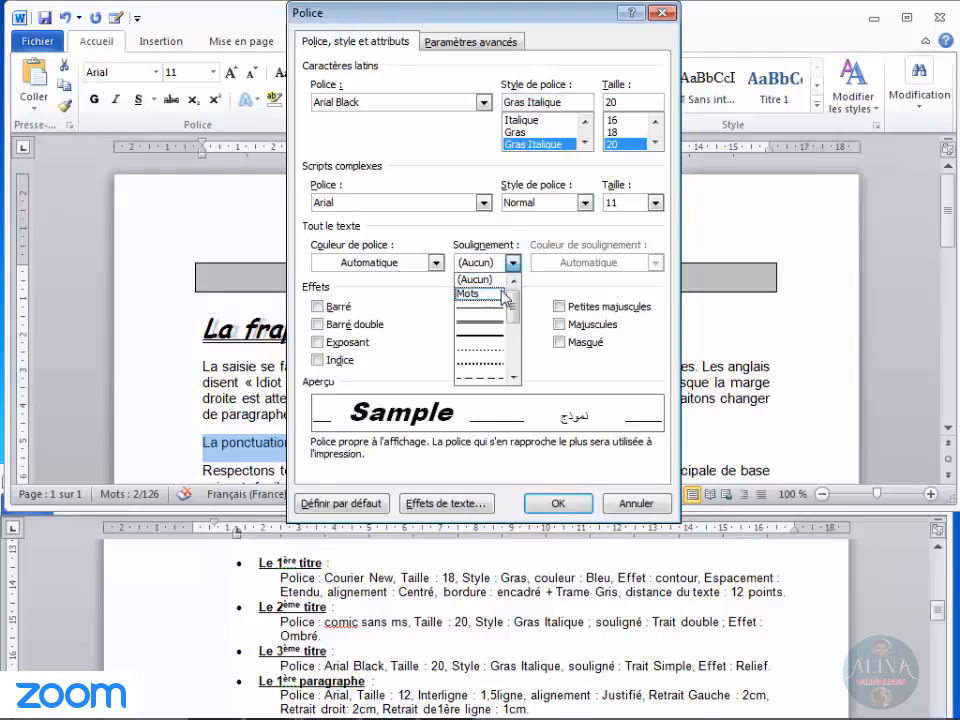
pyautogui.click(489, 318)
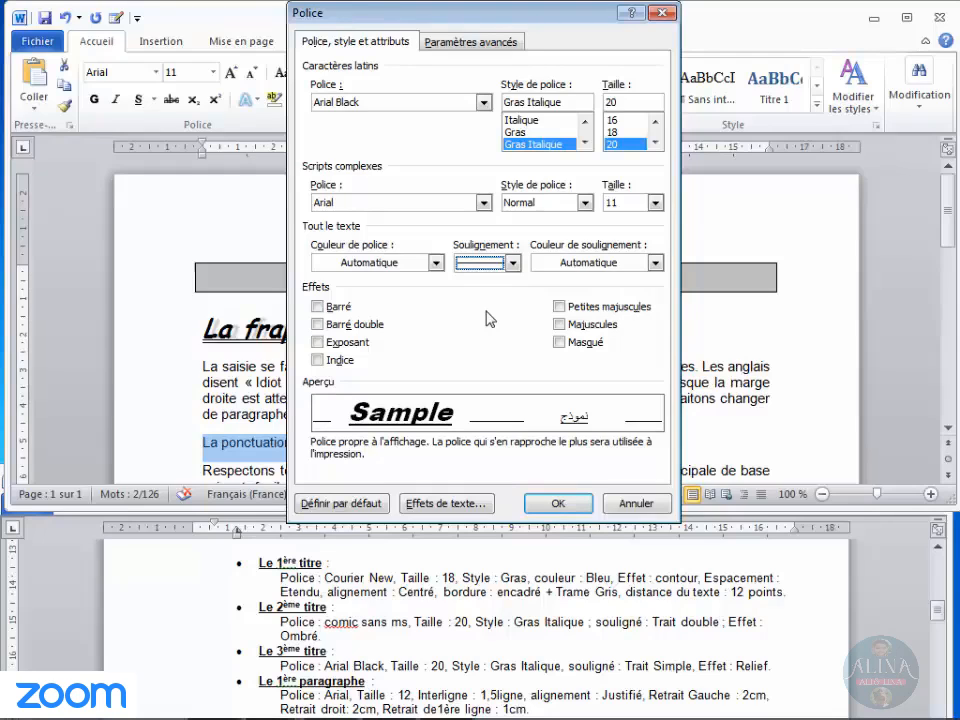
pyautogui.click(430, 506)
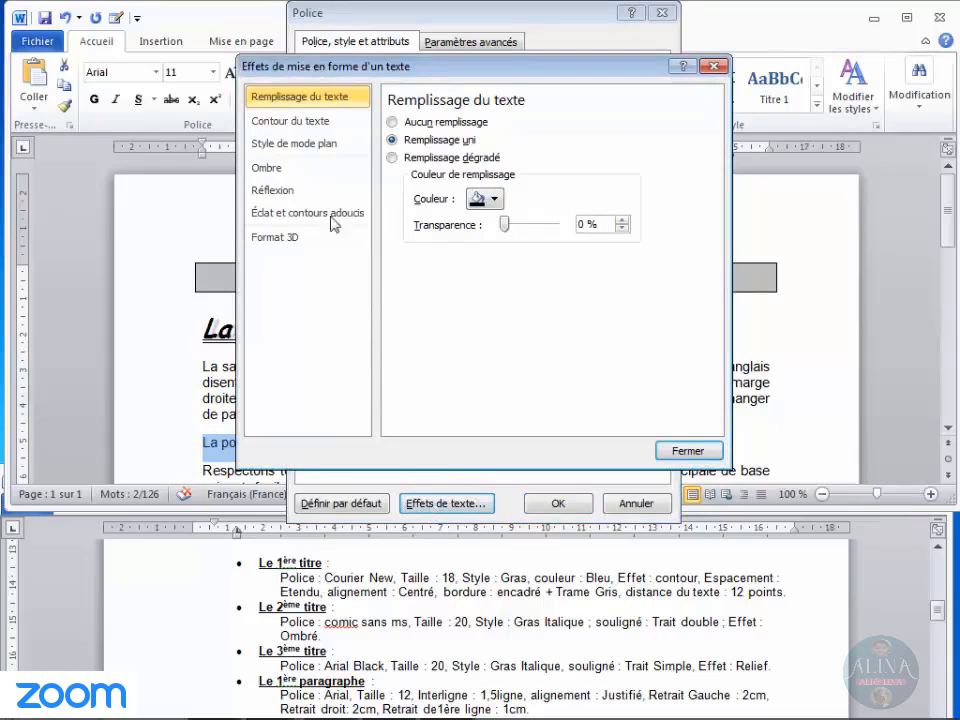
pyautogui.click(287, 190)
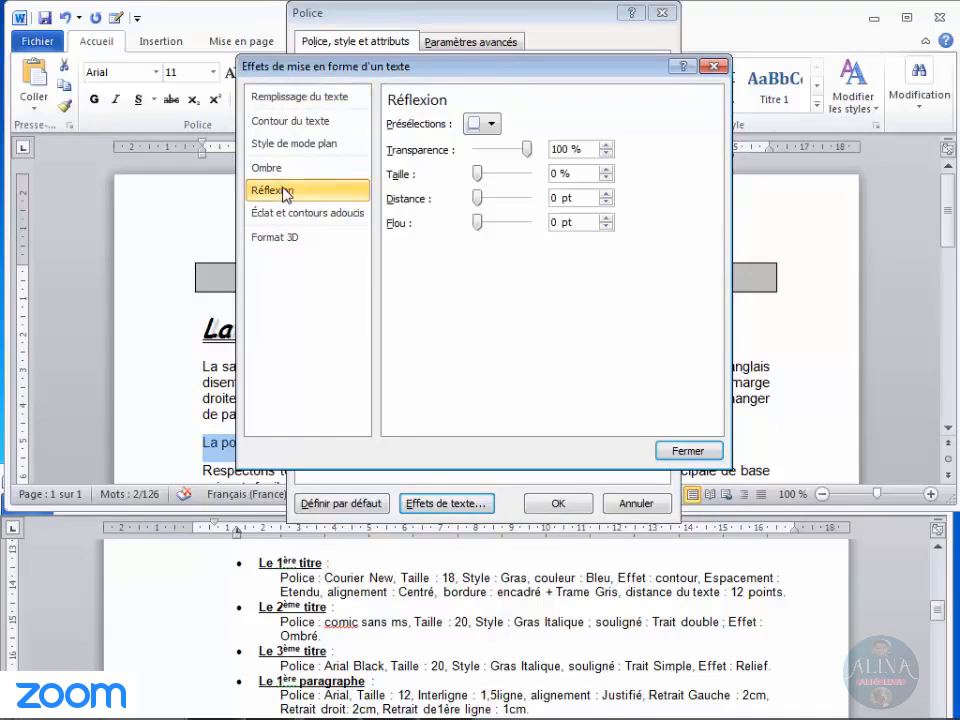
pyautogui.click(493, 124)
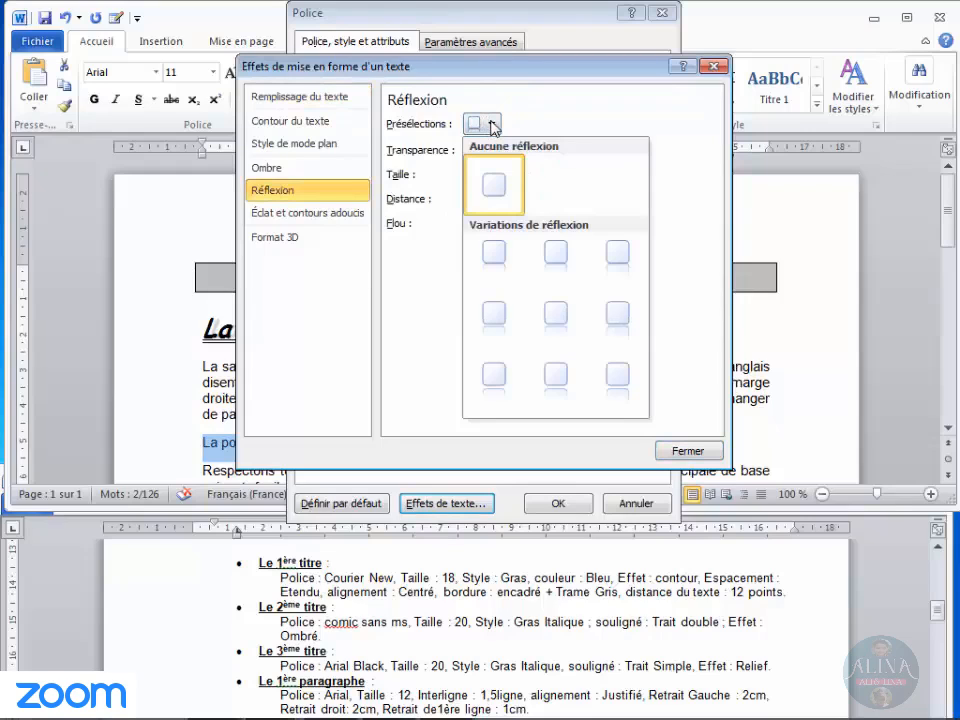
pyautogui.click(493, 256)
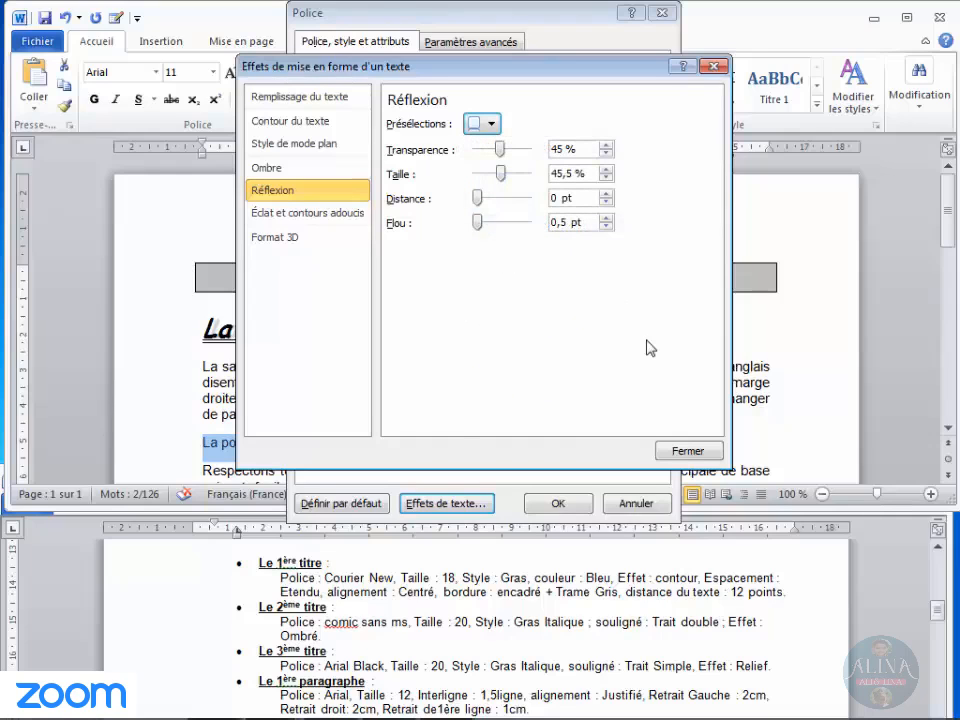
pyautogui.click(680, 455)
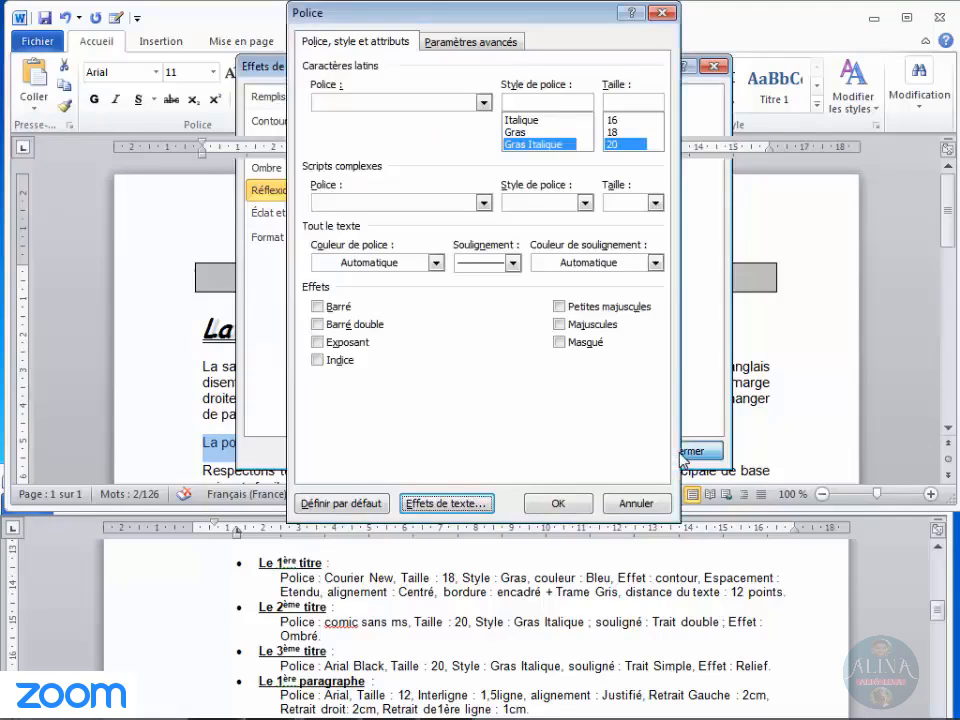
pyautogui.click(557, 506)
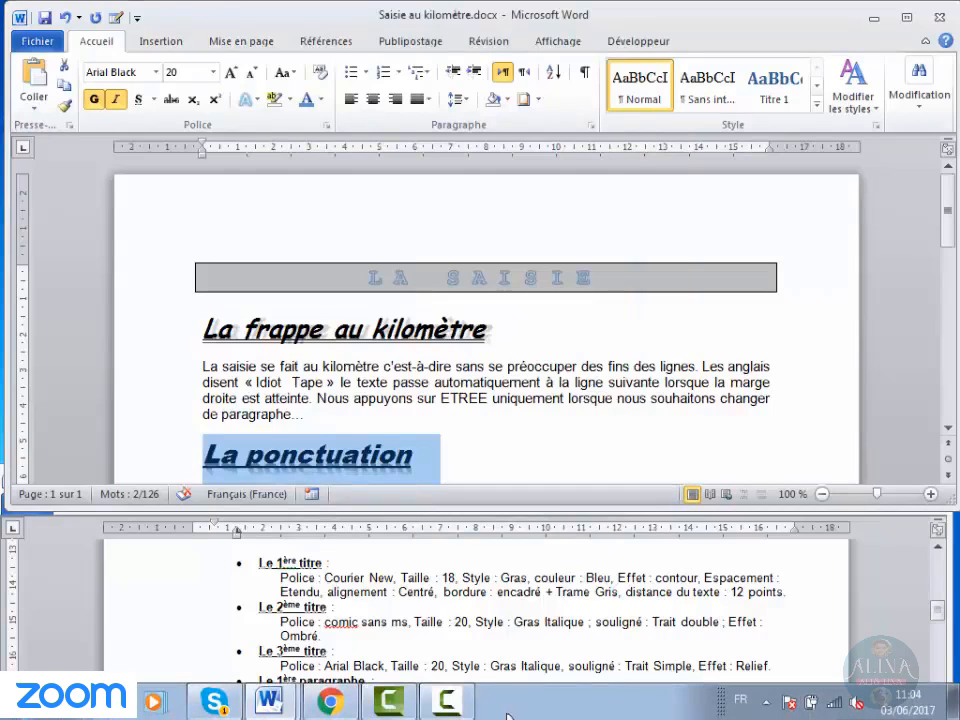
pyautogui.click(443, 708)
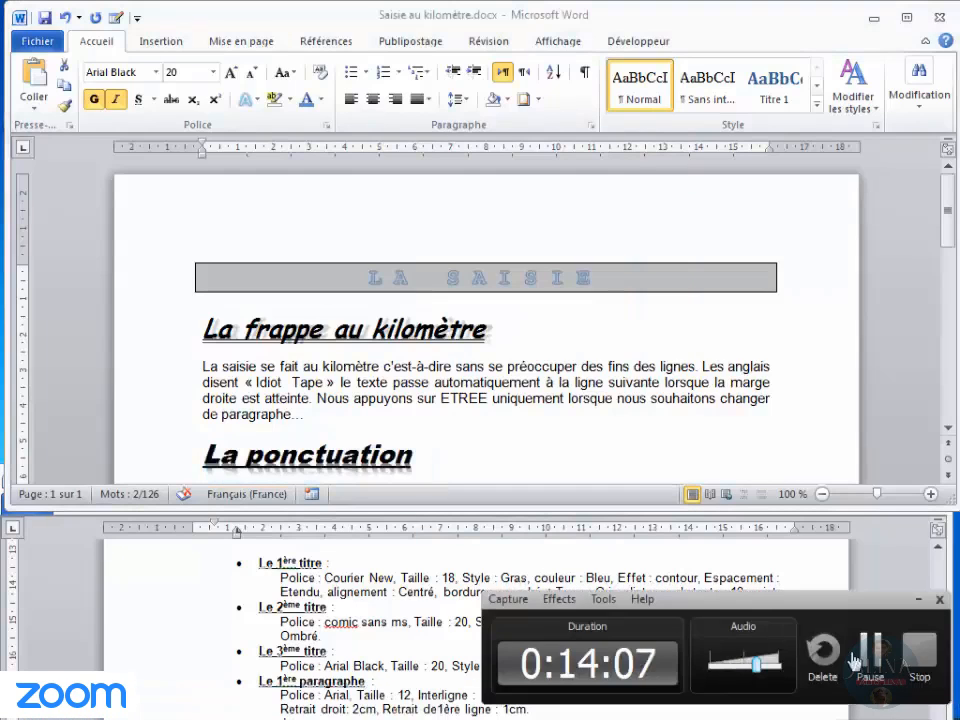
pyautogui.click(858, 652)
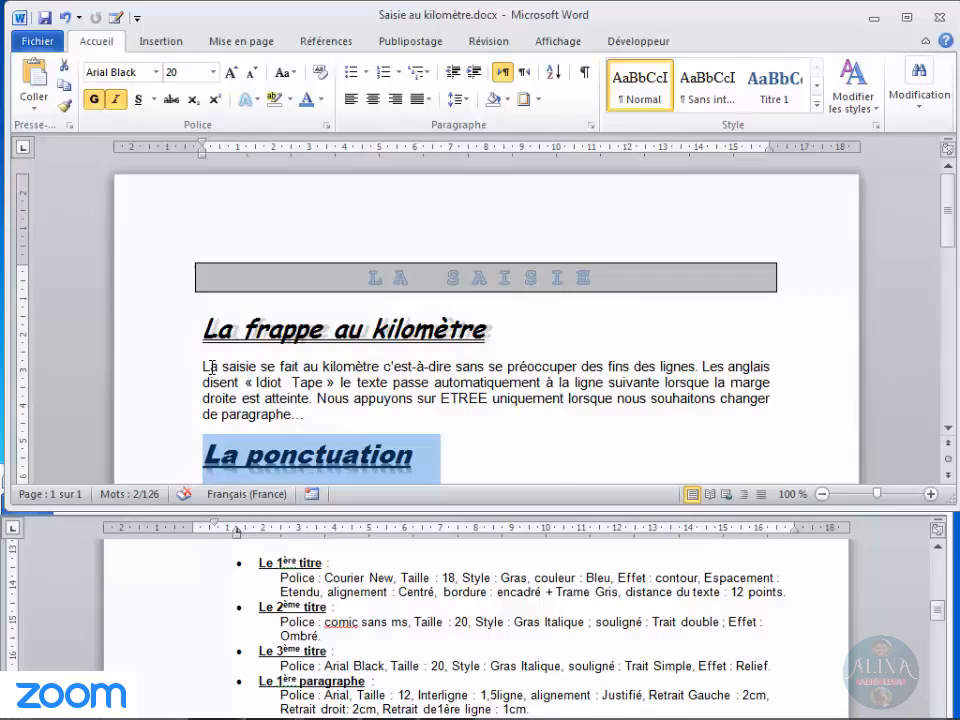
# - Set the font size of the whole paragraph under "La frappe au kilomètre" to 12
pyautogui.doubleClick(302, 380)
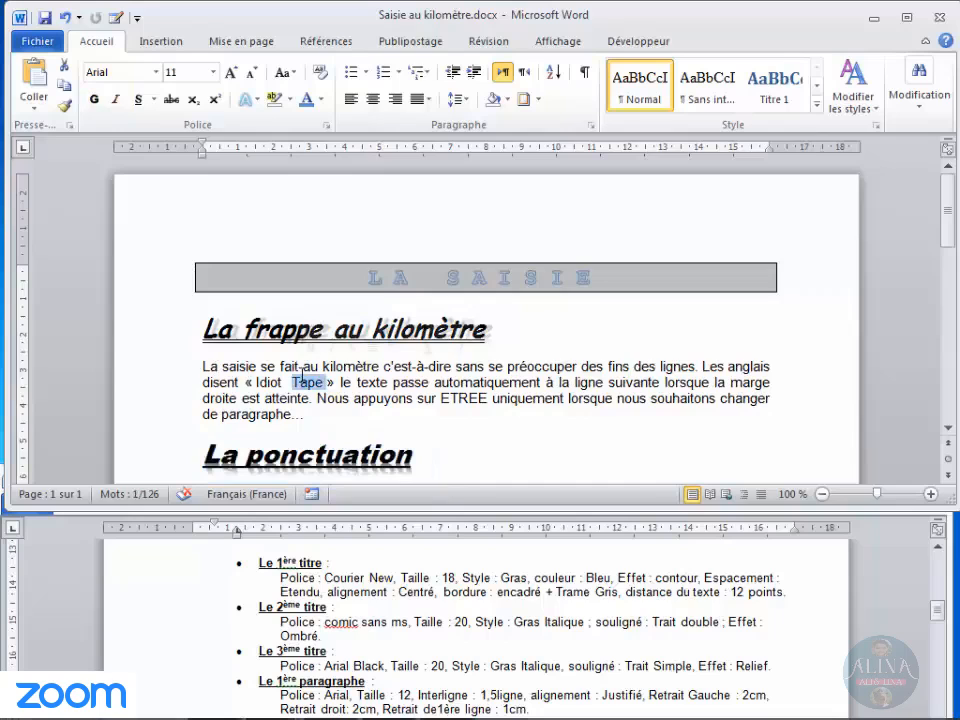
pyautogui.tripleClick(297, 385)
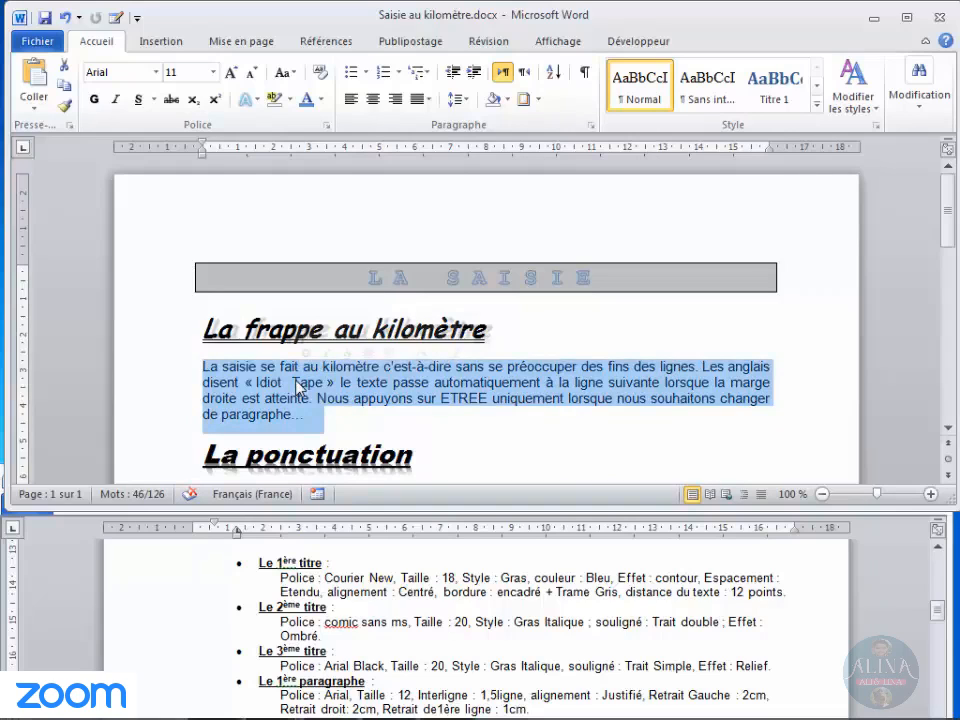
pyautogui.click(213, 72)
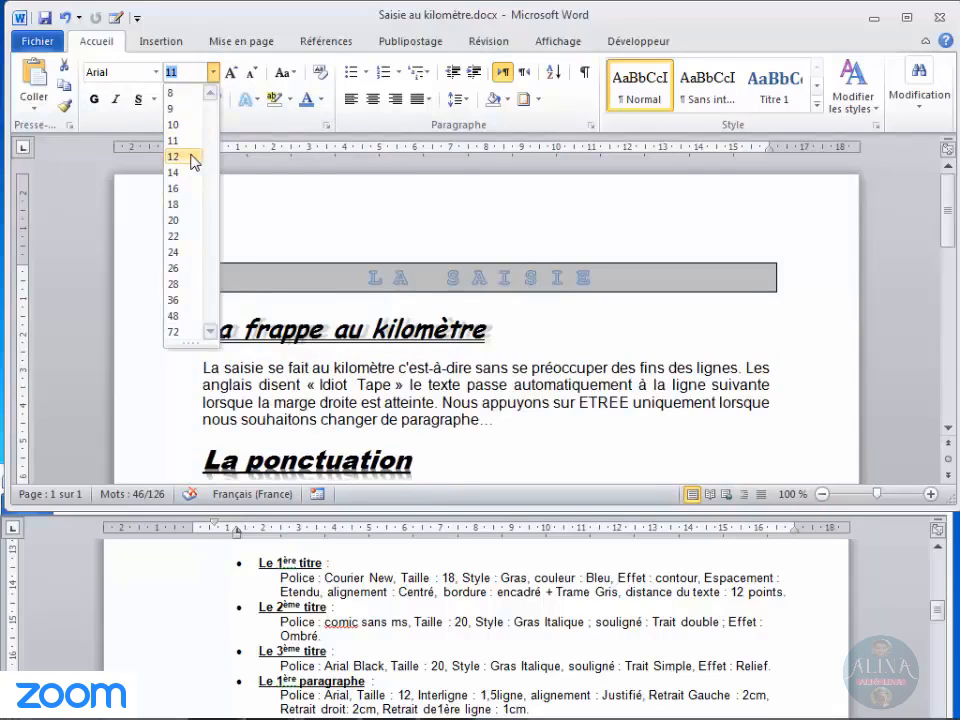
pyautogui.click(192, 157)
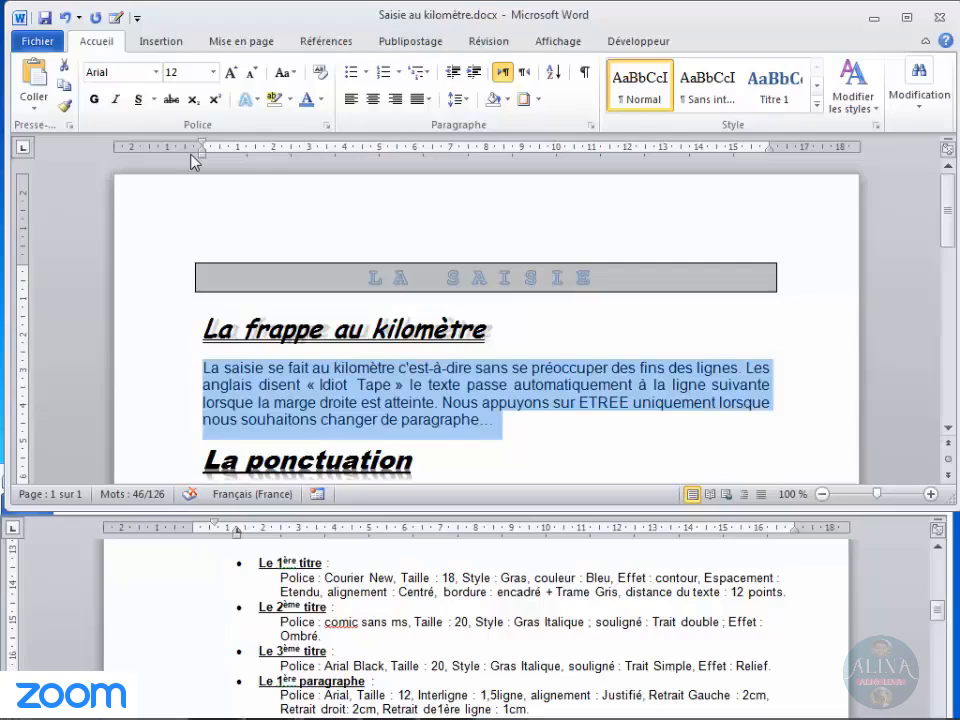
# - Set the line spacing of the first paragraph to 1,5 ligne and check the setting in the paragraph options
pyautogui.click(465, 101)
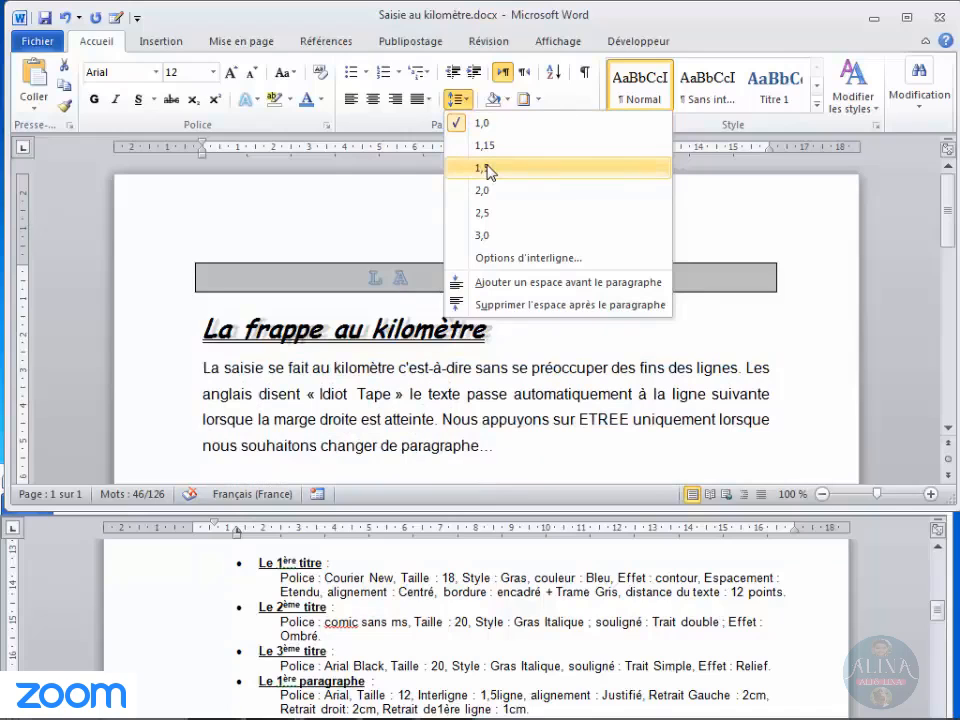
pyautogui.click(487, 170)
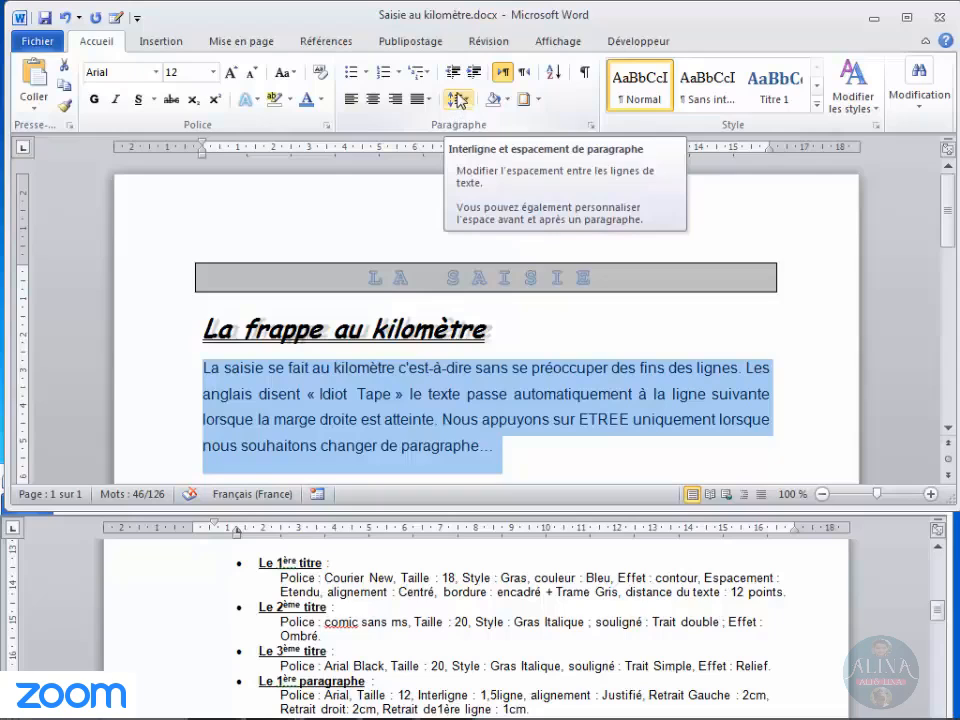
pyautogui.click(592, 125)
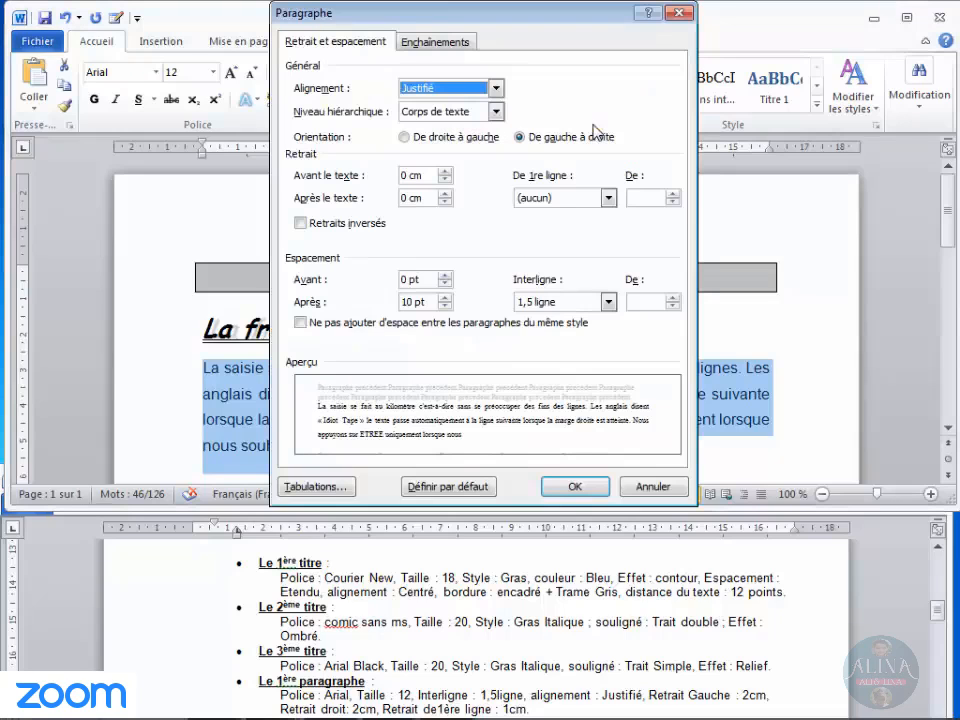
pyautogui.click(607, 301)
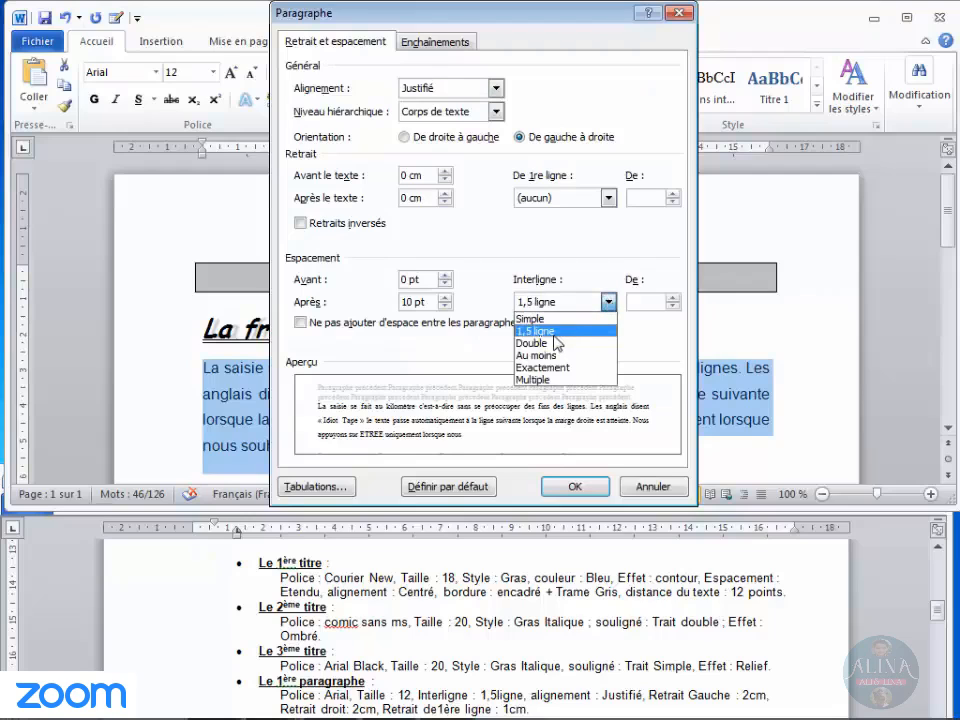
pyautogui.click(554, 335)
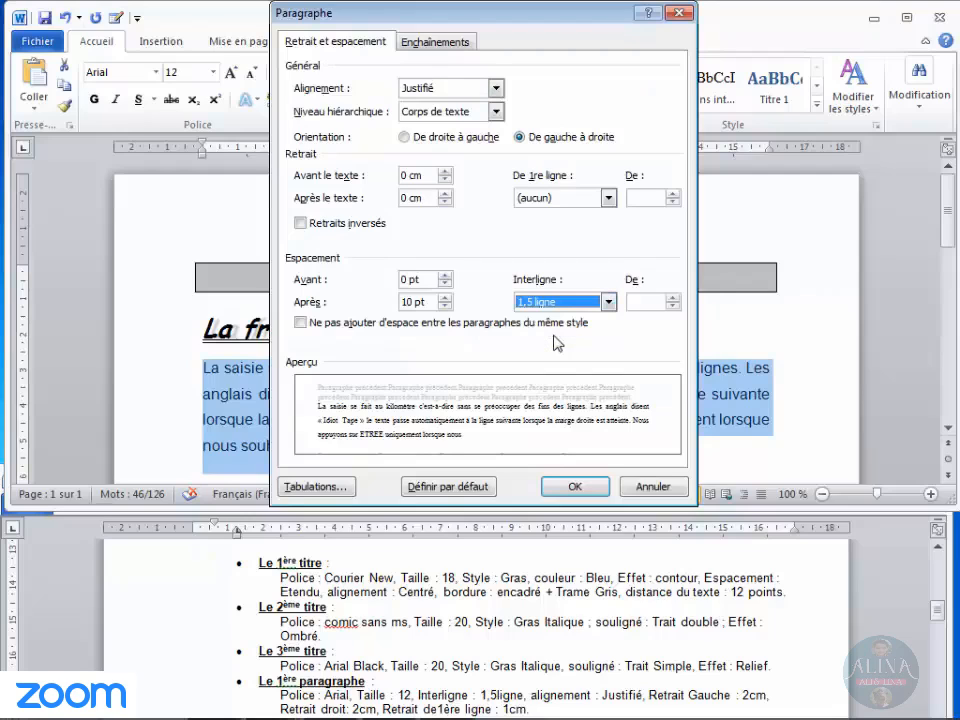
pyautogui.click(577, 490)
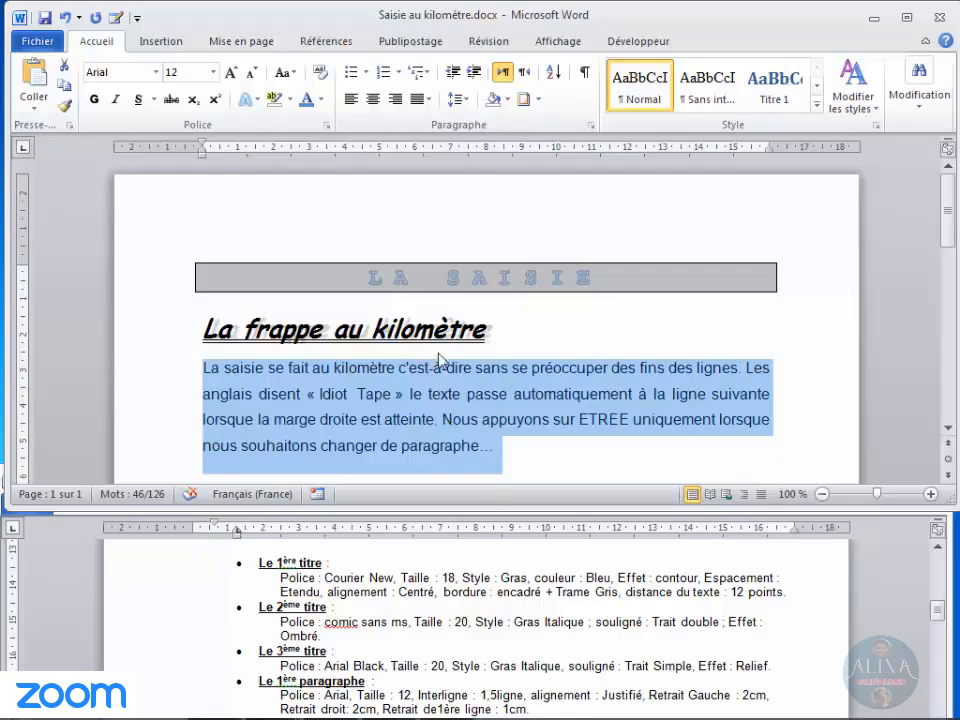
# - Reapply the Justifier alignment to the first paragraph
pyautogui.click(428, 100)
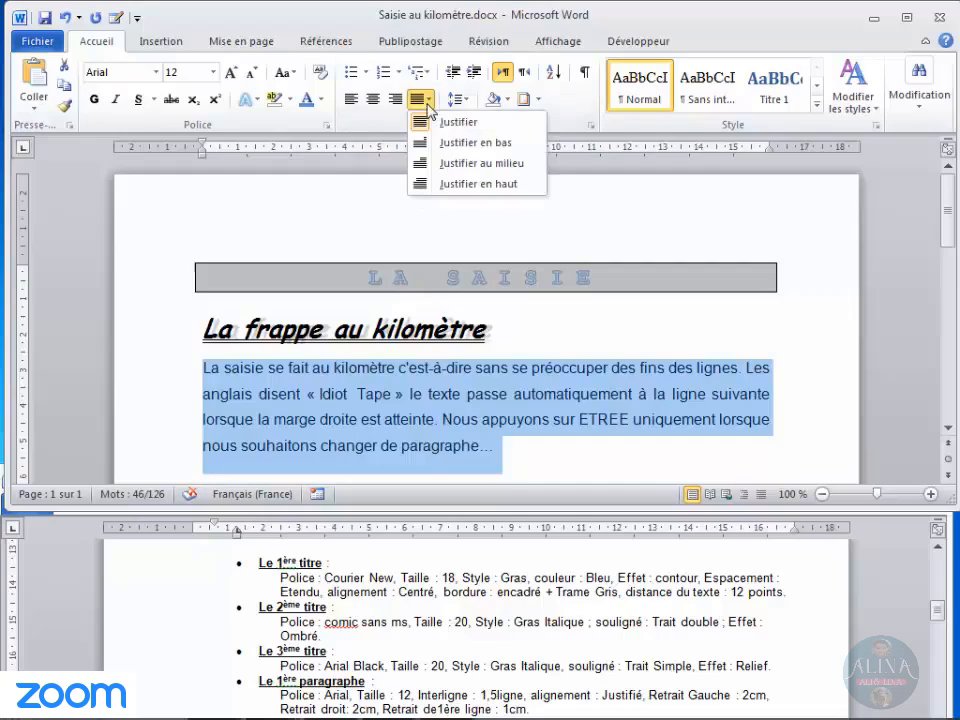
pyautogui.click(445, 127)
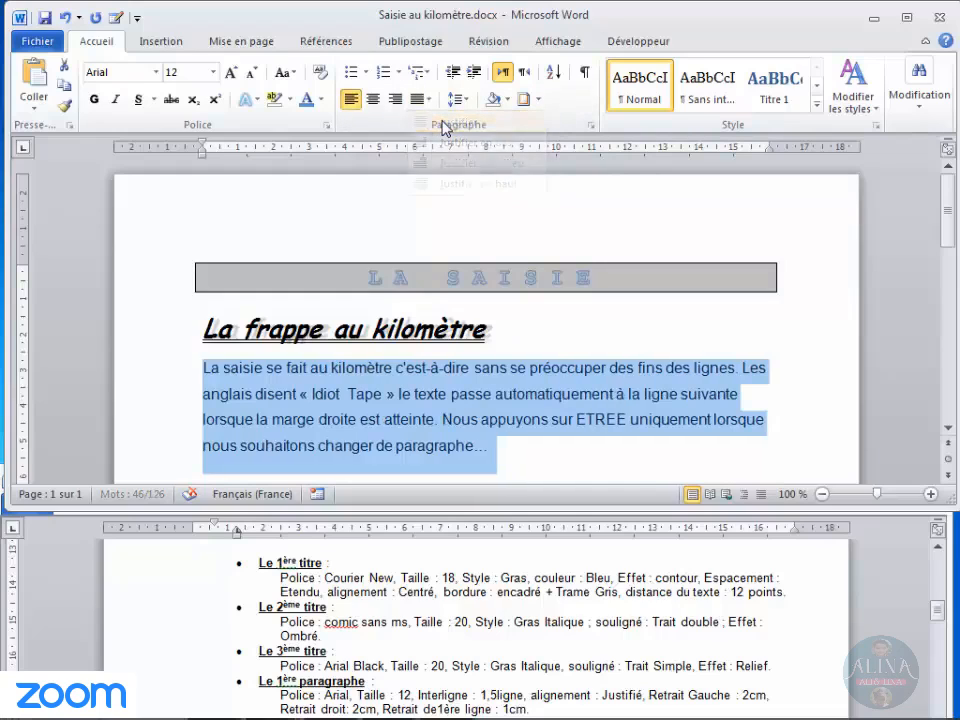
pyautogui.click(430, 100)
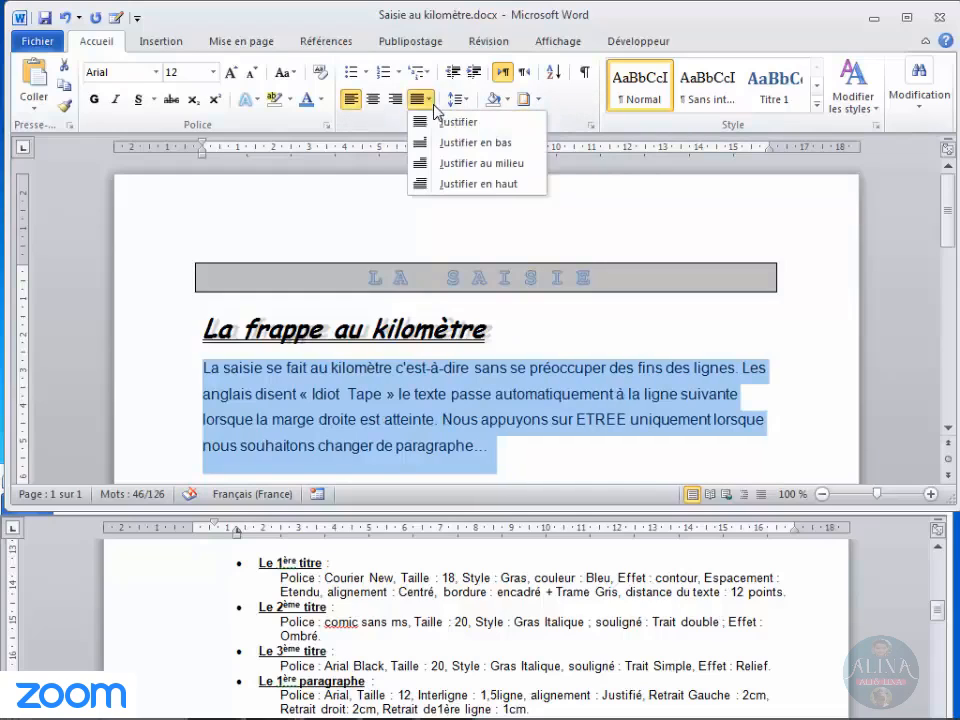
pyautogui.click(434, 122)
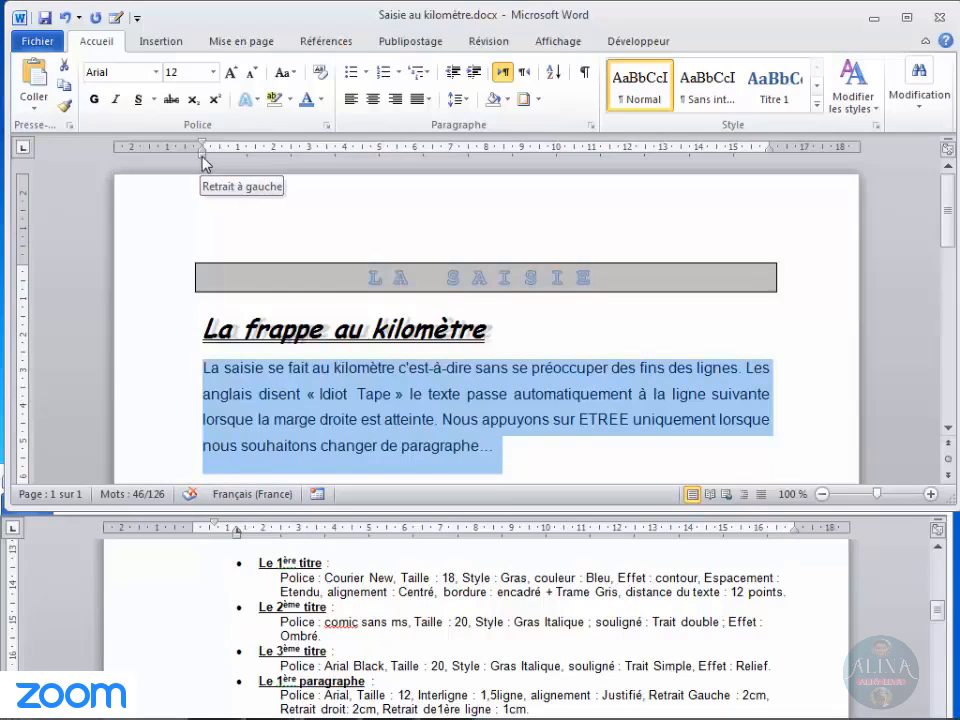
# - Indent the first paragraph 2 cm on both the left and right using the ruler, checking the values in the paragraph options
pyautogui.moveTo(203, 157); pyautogui.dragTo(273, 167)
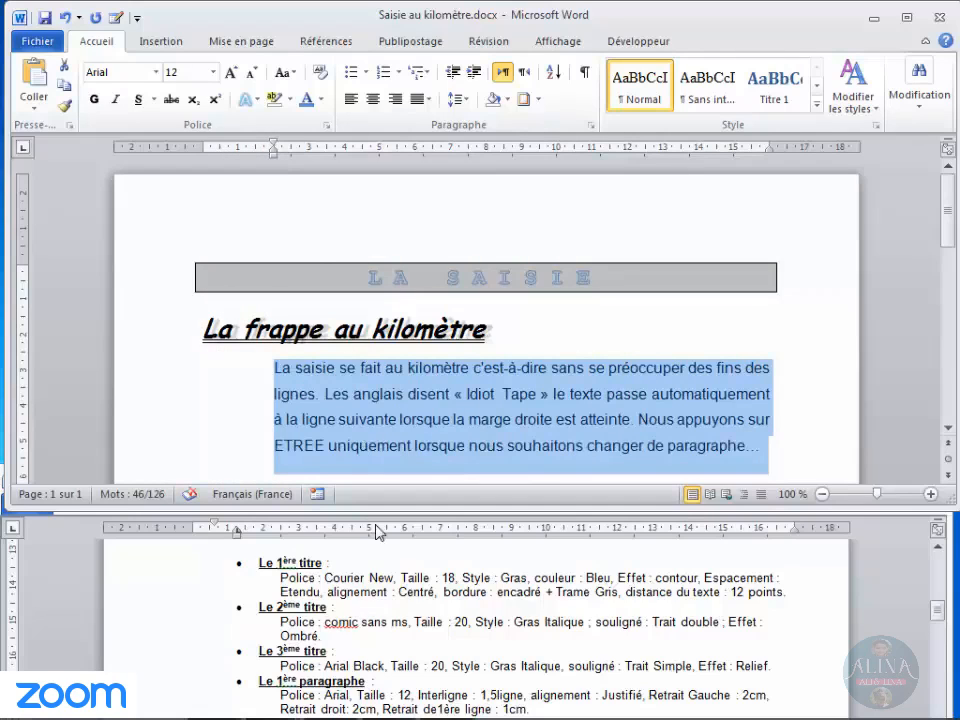
pyautogui.moveTo(362, 712)
pyautogui.moveTo(771, 155); pyautogui.dragTo(703, 166)
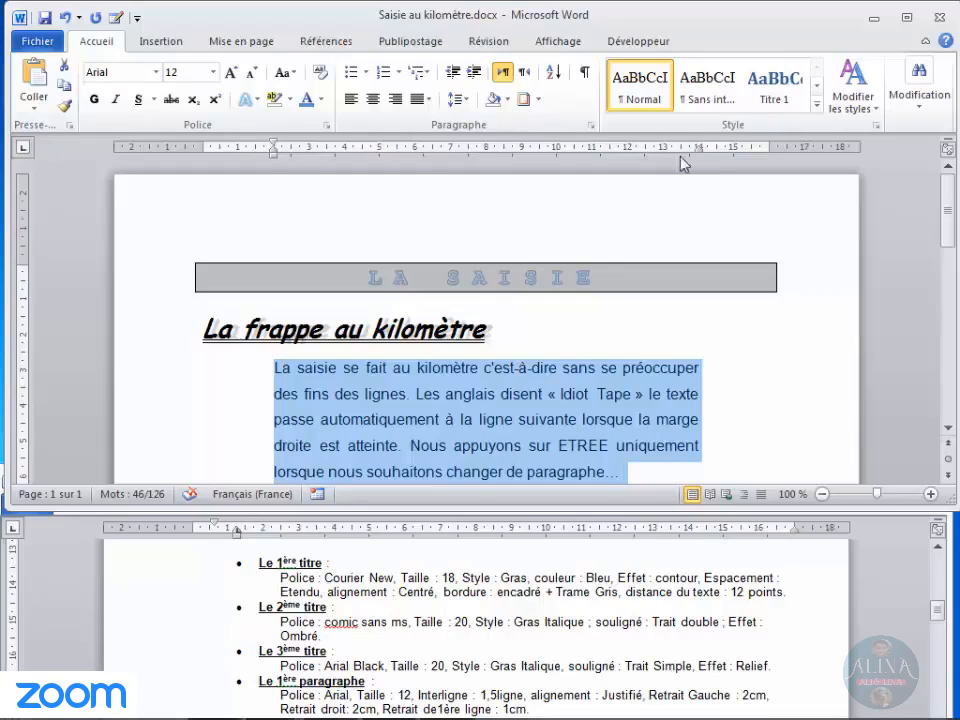
pyautogui.click(592, 126)
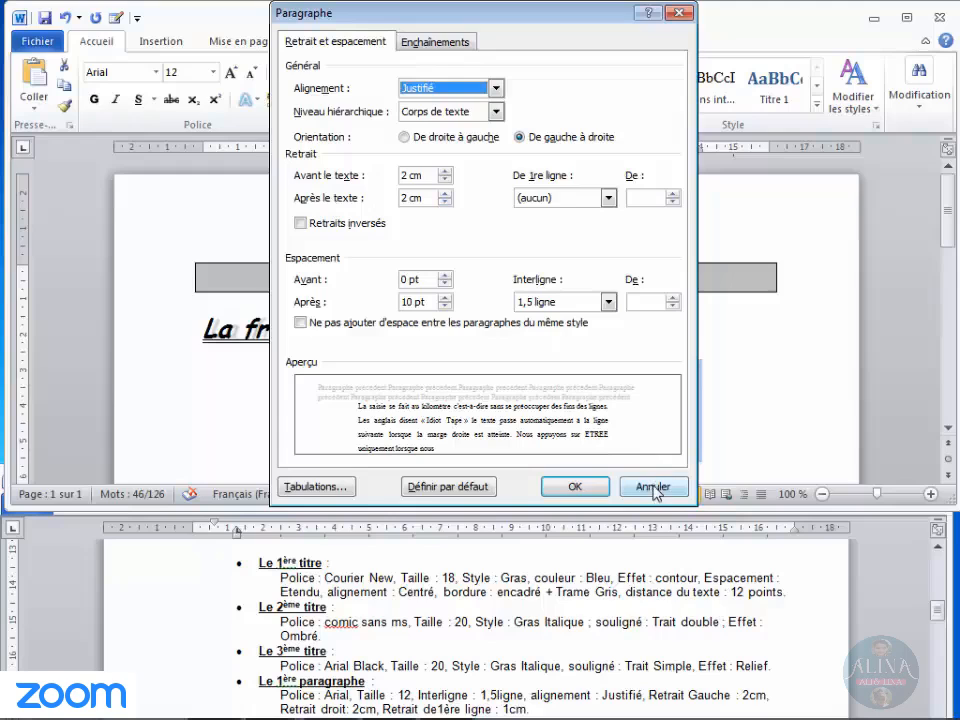
pyautogui.click(605, 491)
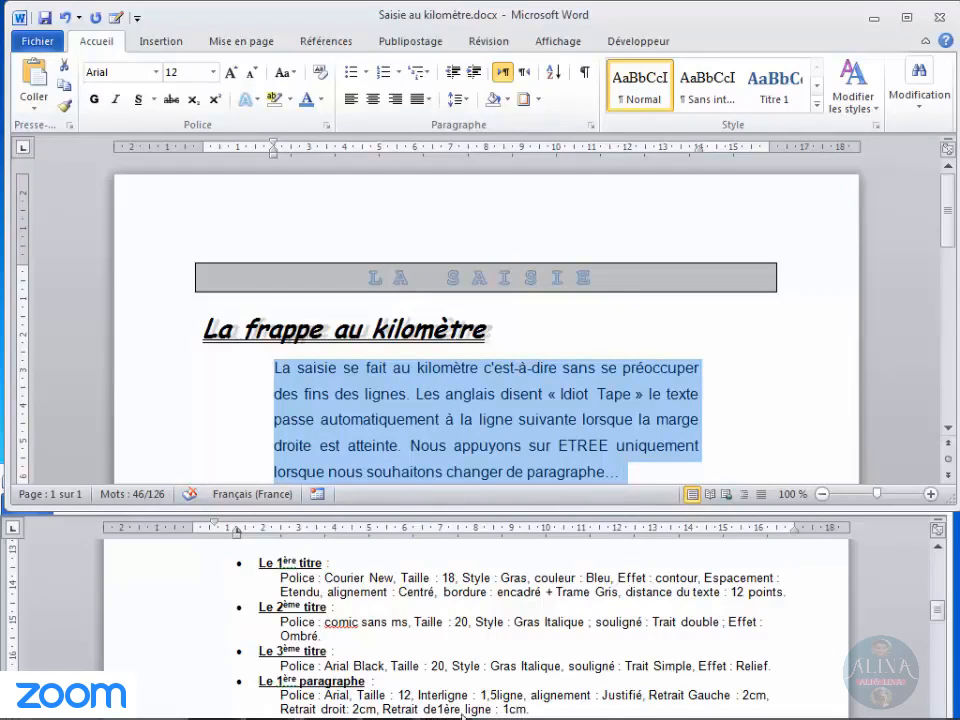
# - Give the first paragraph a first-line indent of 1 cm on the ruler
pyautogui.moveTo(460, 718)
pyautogui.moveTo(276, 148); pyautogui.dragTo(311, 156)
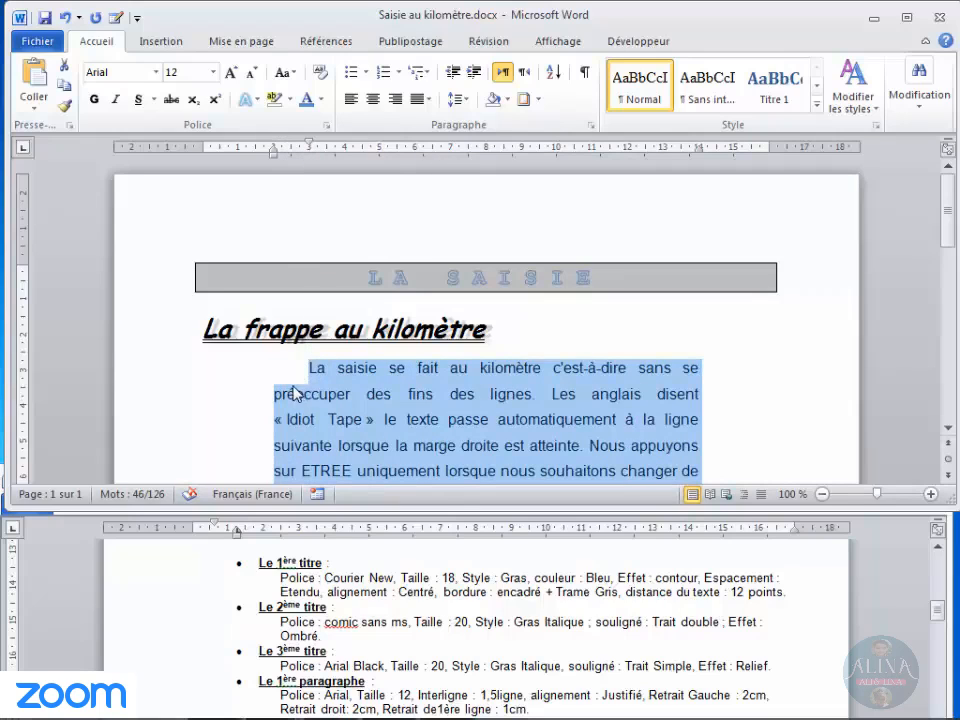
# - Review the instructions for the second and third paragraphs, then enlarge the document window and examine the text under "La ponctuation"
pyautogui.click(938, 617)
pyautogui.moveTo(938, 617); pyautogui.dragTo(940, 627)
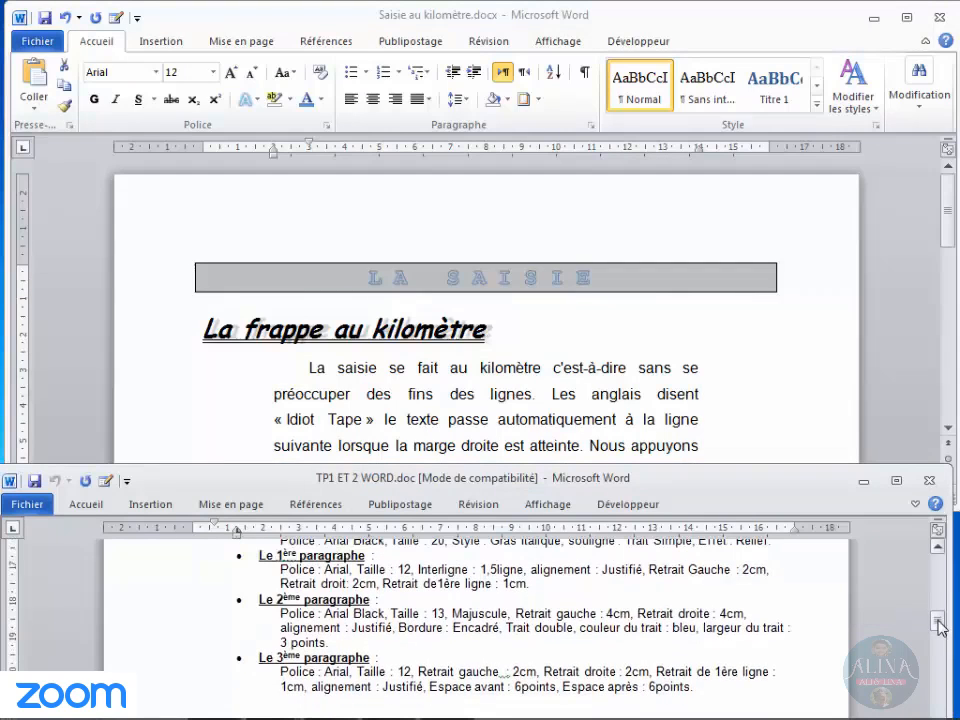
pyautogui.click(789, 429)
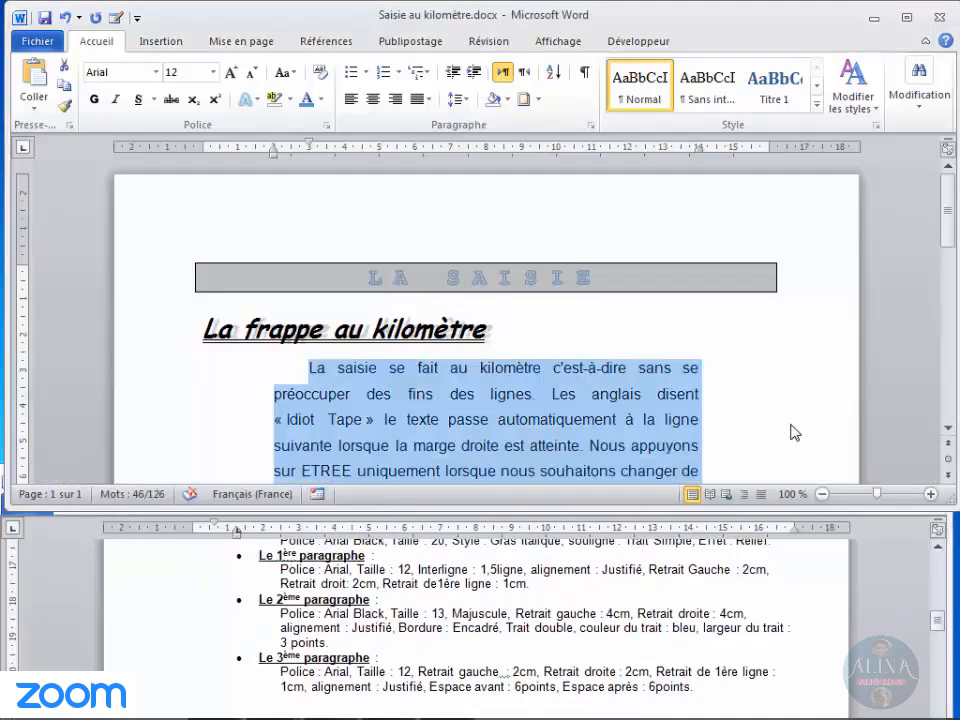
pyautogui.click(791, 431)
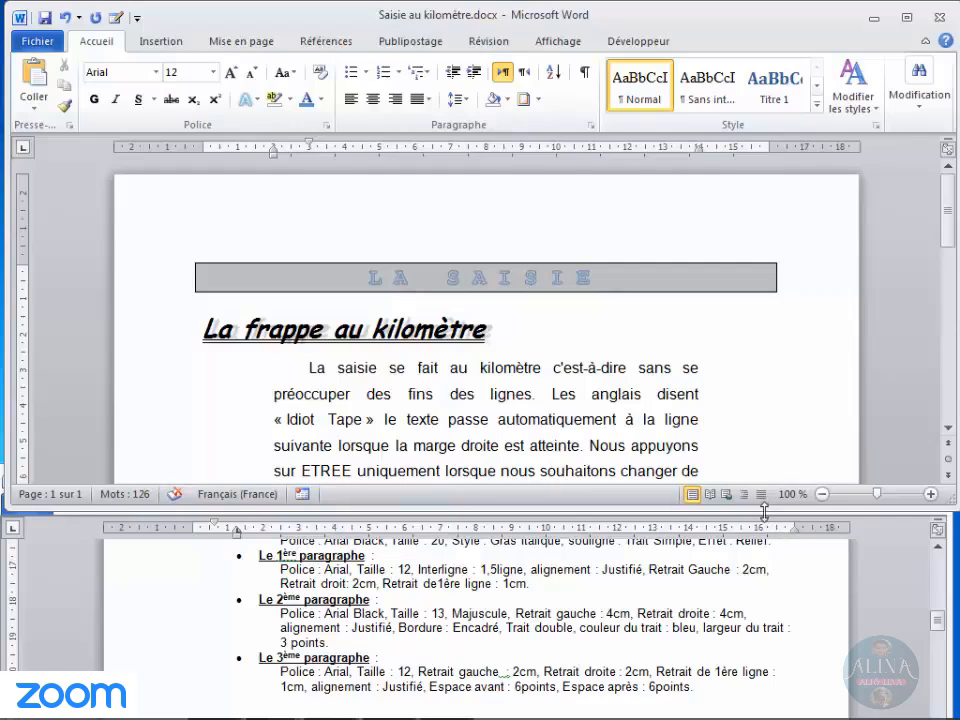
pyautogui.moveTo(764, 511); pyautogui.dragTo(772, 588)
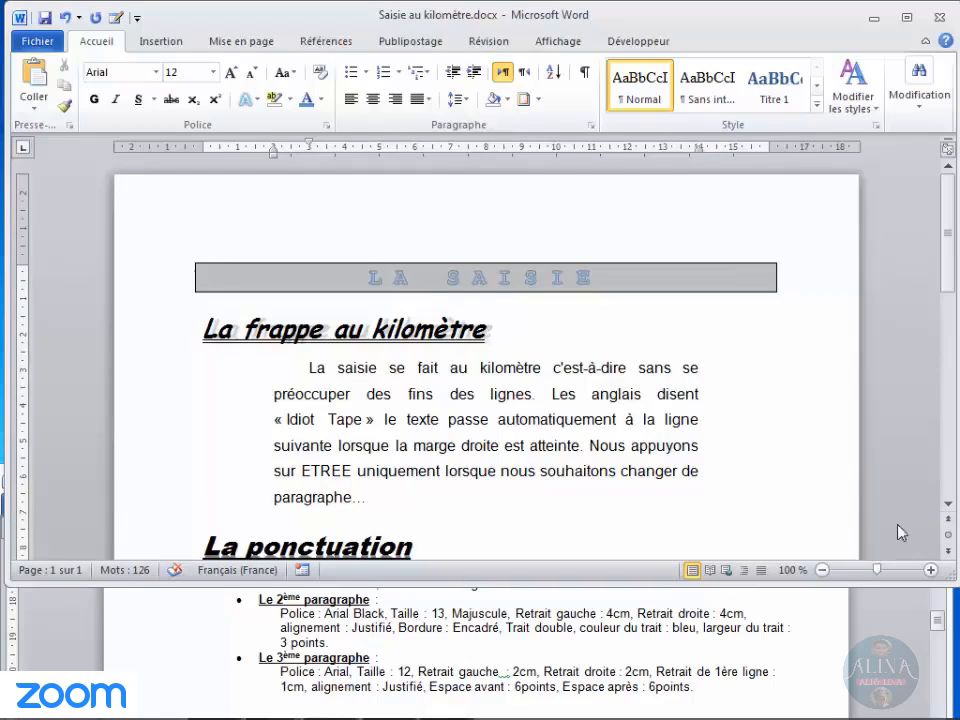
pyautogui.click(948, 505)
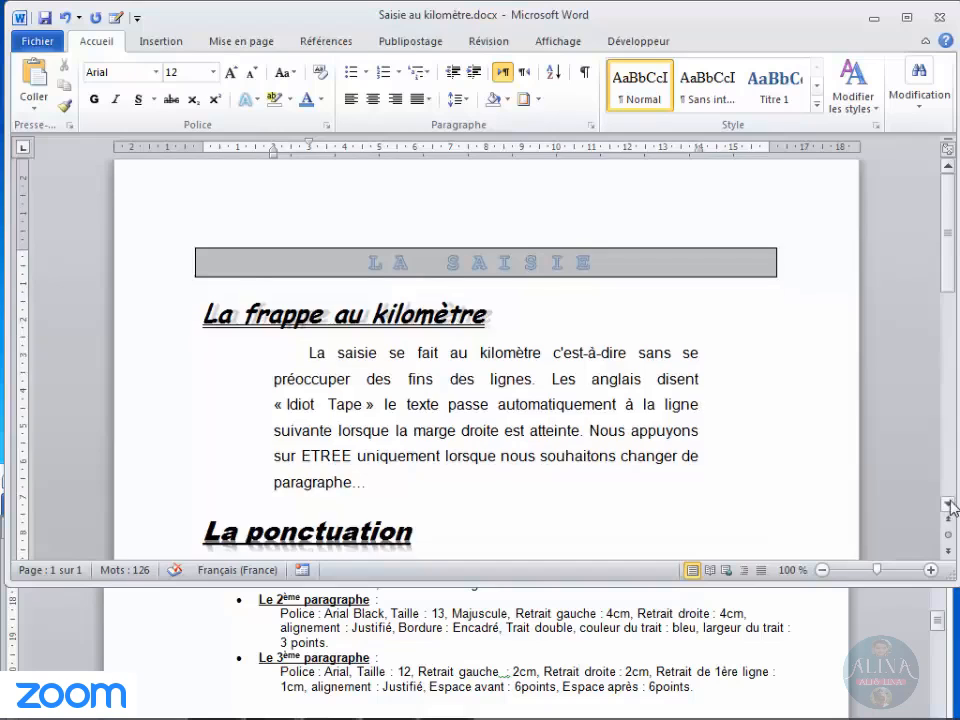
pyautogui.moveTo(948, 505); pyautogui.dragTo(948, 505)
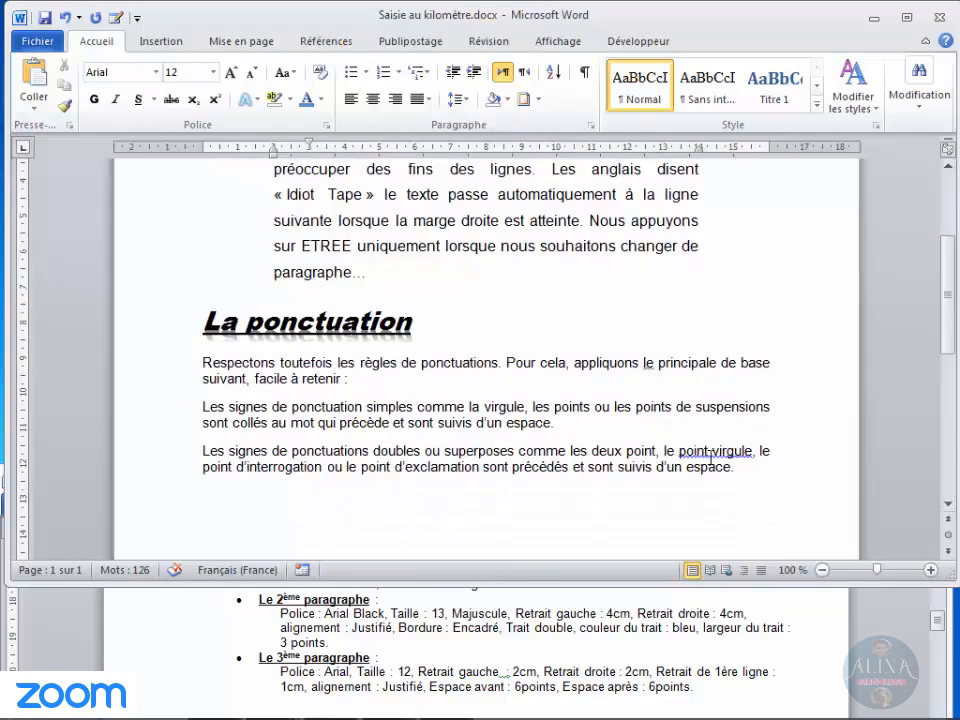
# - Correct the flagged term in the last paragraph under "La ponctuation" to the suggested spelling "point-virgule"
pyautogui.rightClick(710, 461)
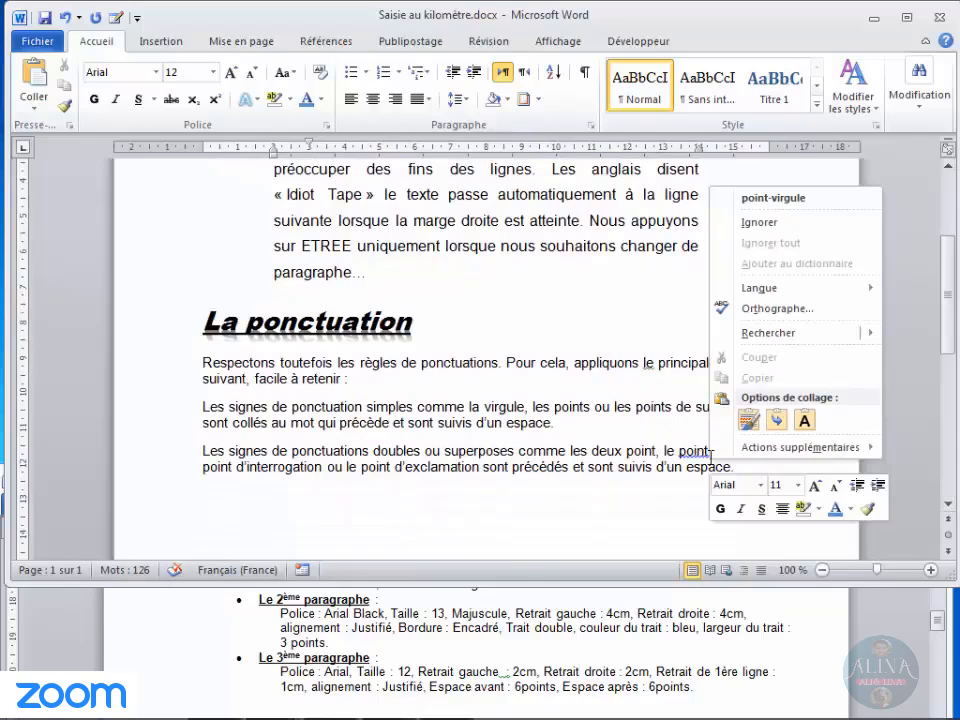
pyautogui.click(757, 199)
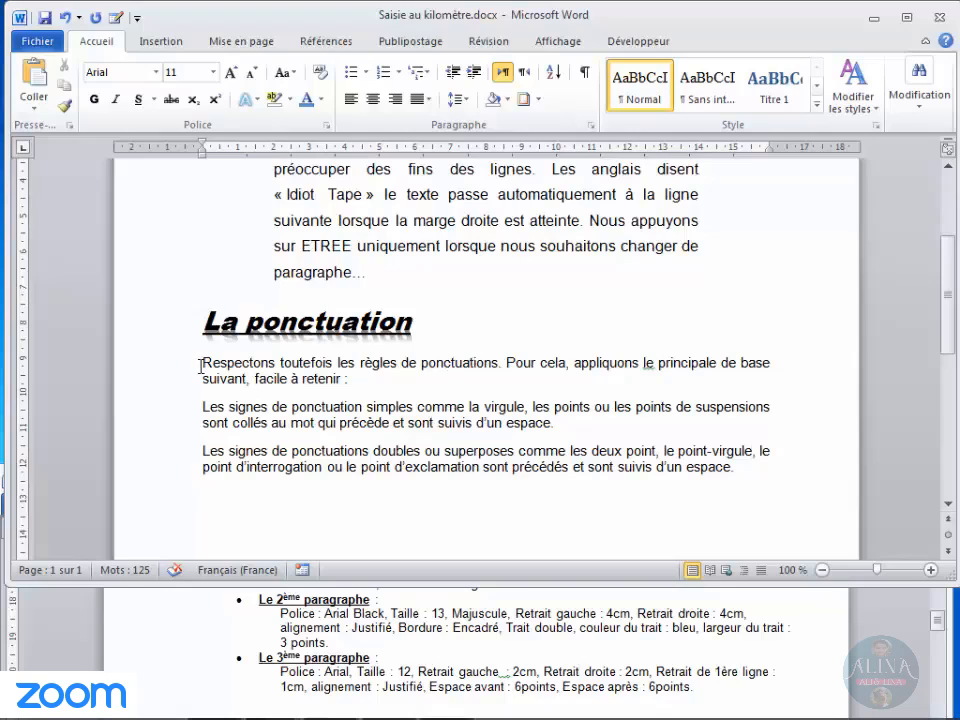
# - Set the font of the first two text blocks under "La ponctuation" to Arial Black
pyautogui.moveTo(203, 363); pyautogui.dragTo(566, 424)
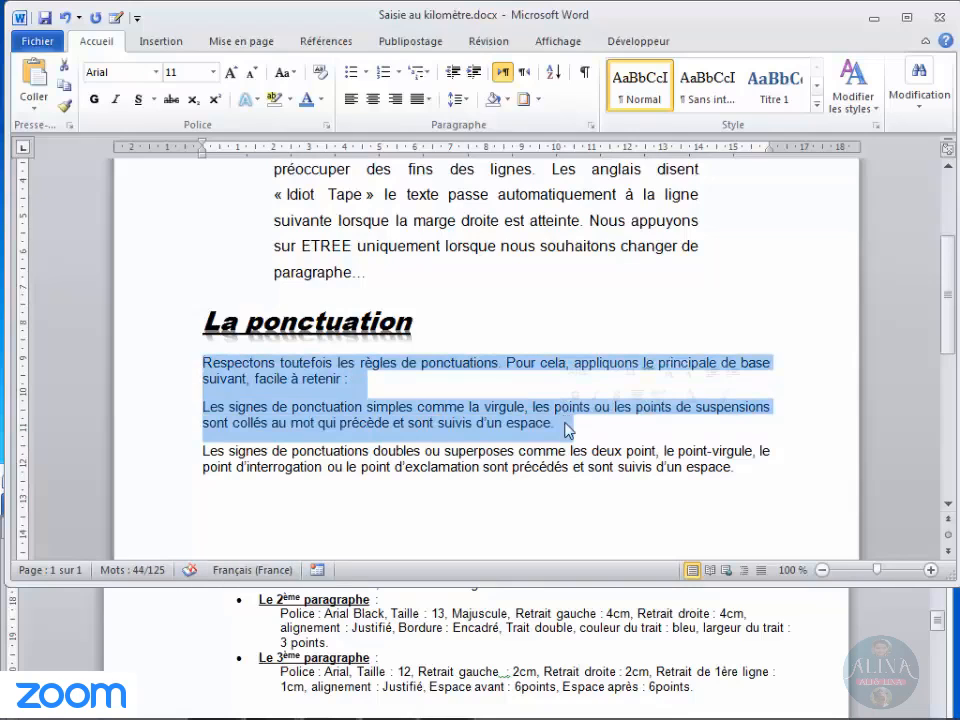
pyautogui.click(356, 406)
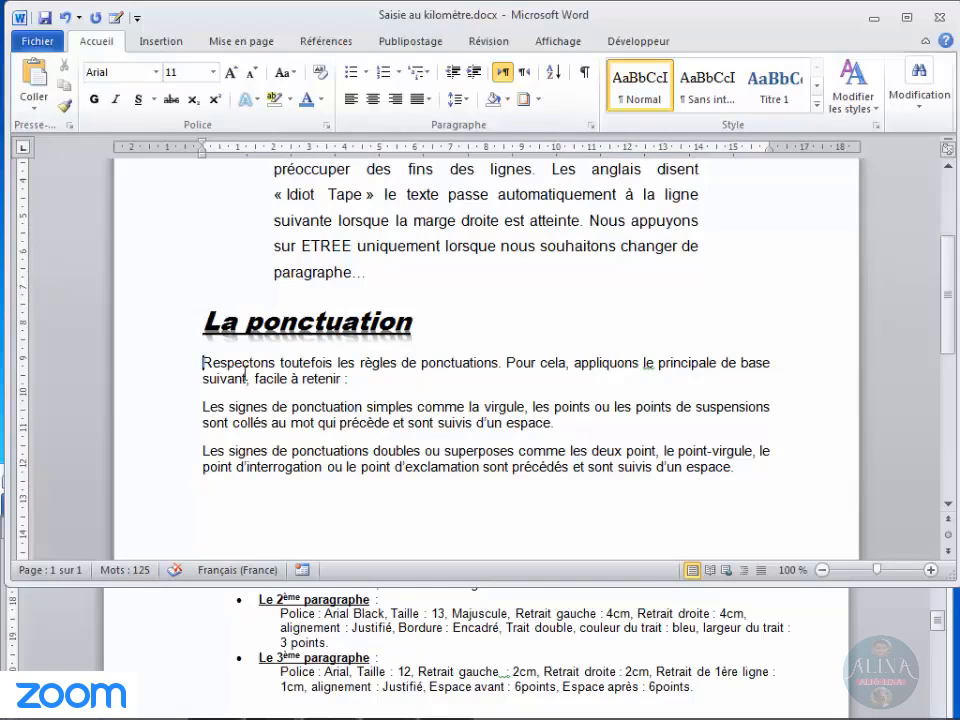
pyautogui.moveTo(204, 362); pyautogui.dragTo(576, 418)
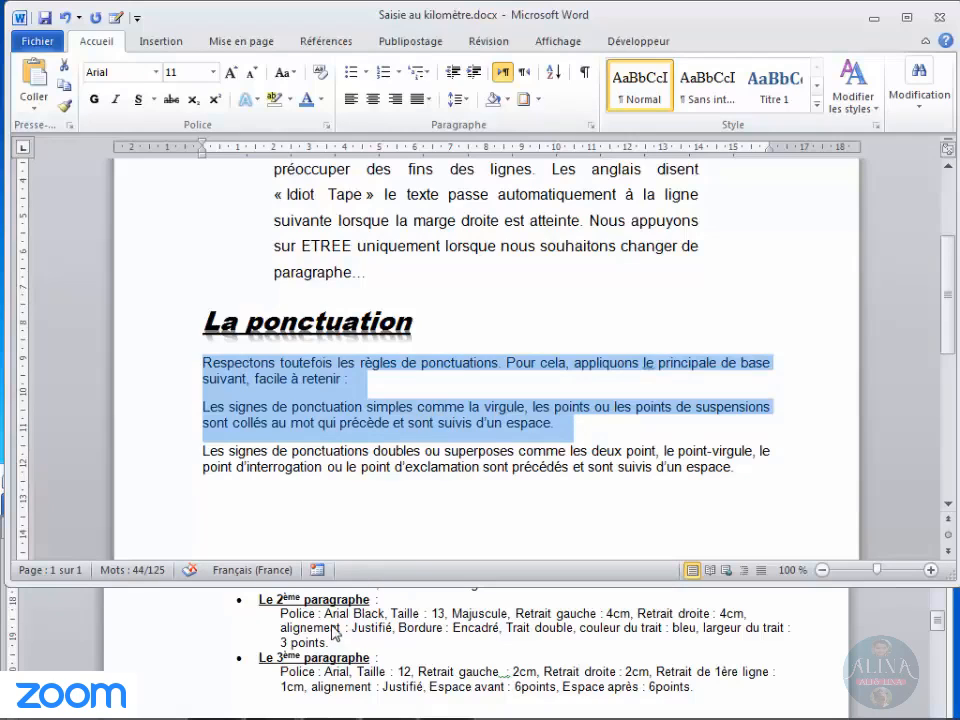
pyautogui.click(156, 72)
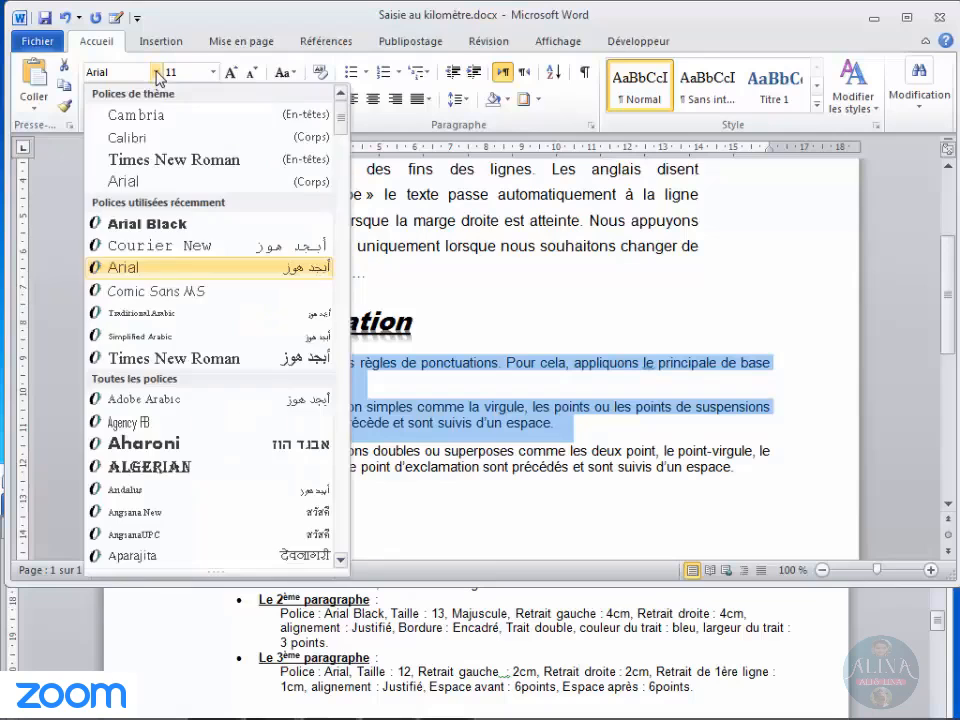
pyautogui.click(122, 270)
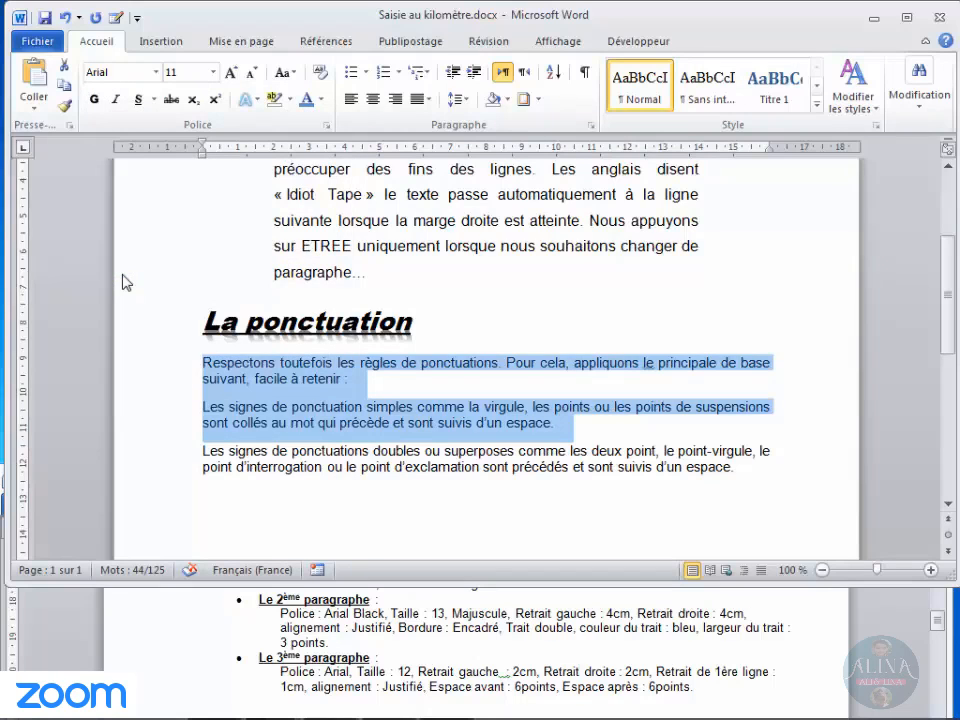
pyautogui.click(156, 73)
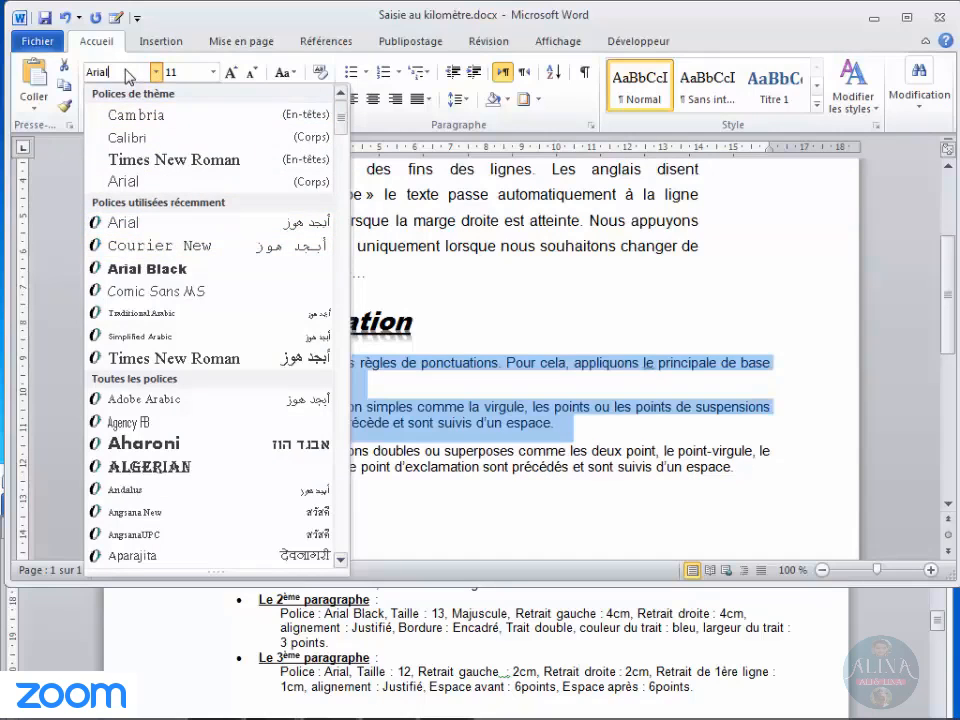
pyautogui.write('Black')
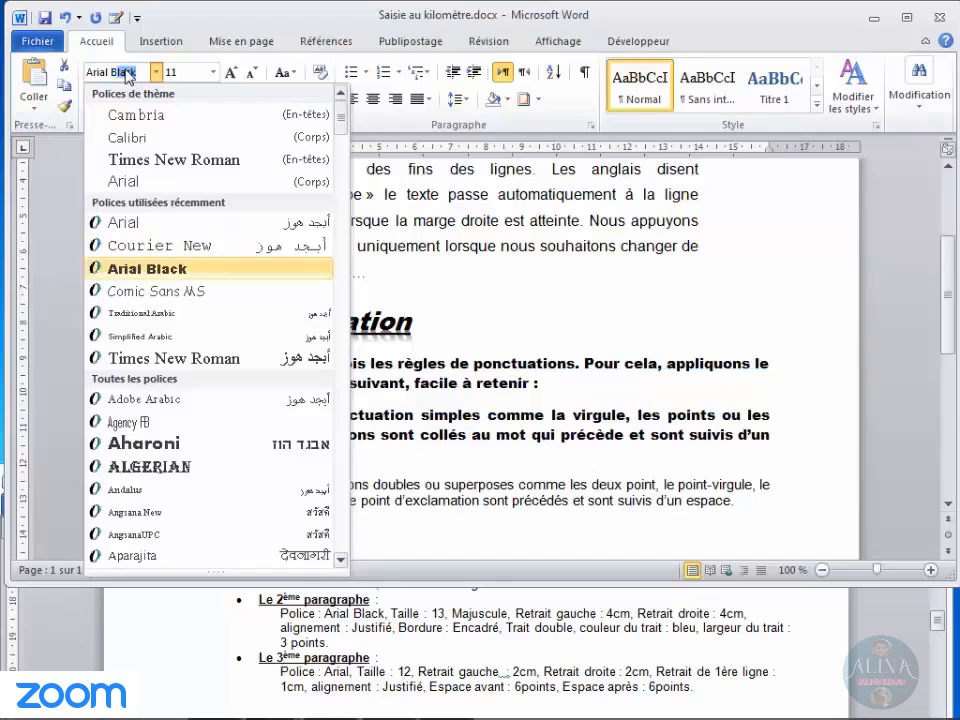
pyautogui.press('Return')
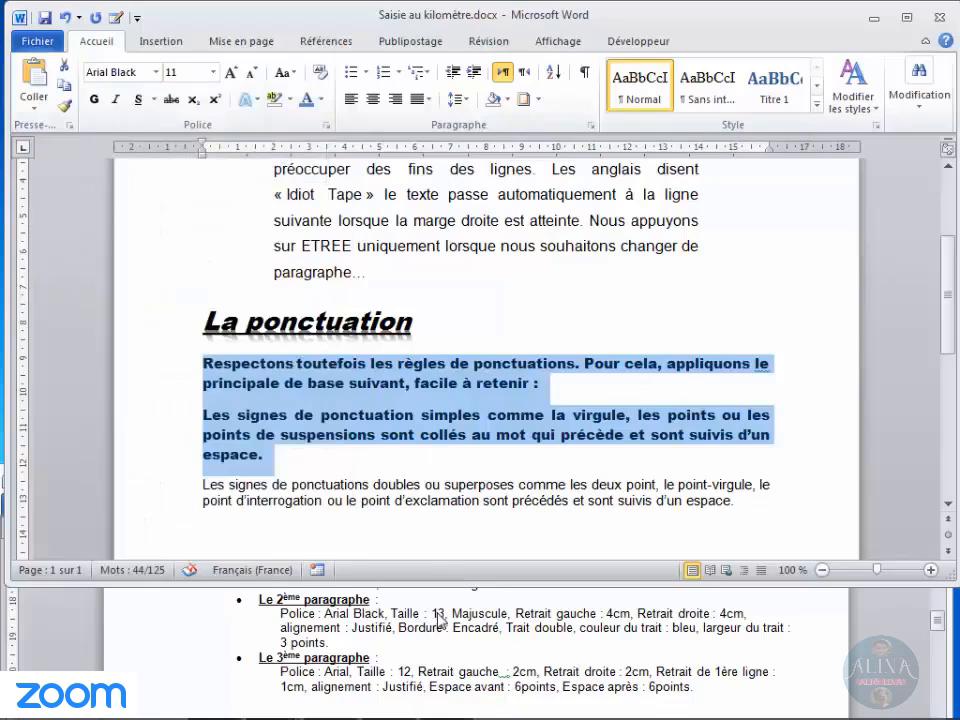
# - Set the two Arial Black text blocks to size 13 and change their case to MAJUSCULES
pyautogui.click(190, 72)
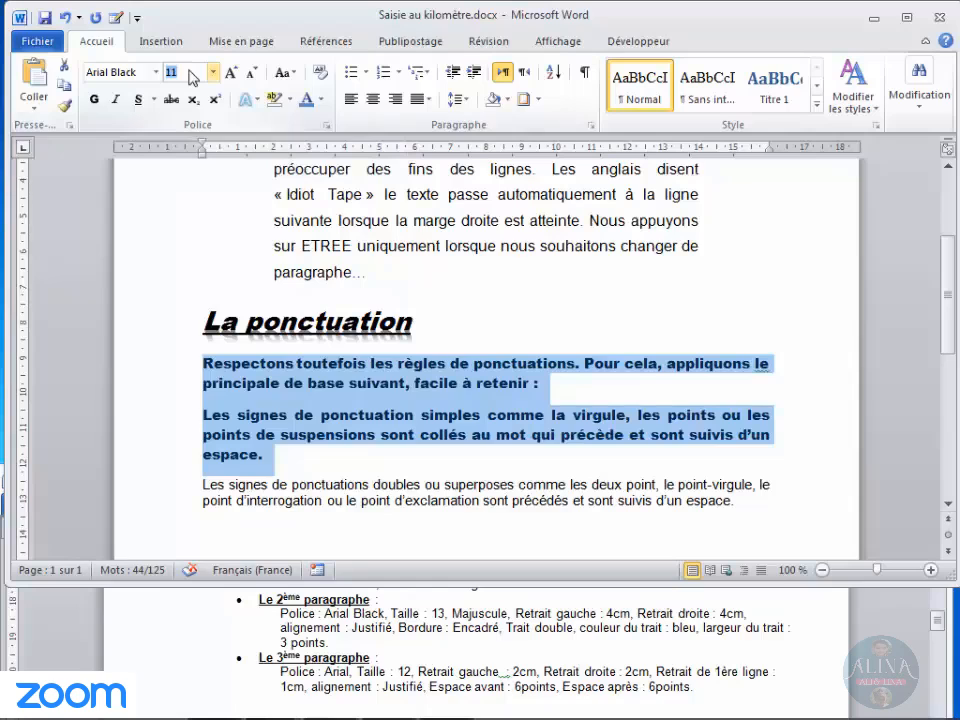
pyautogui.write('13')
pyautogui.press('Return')
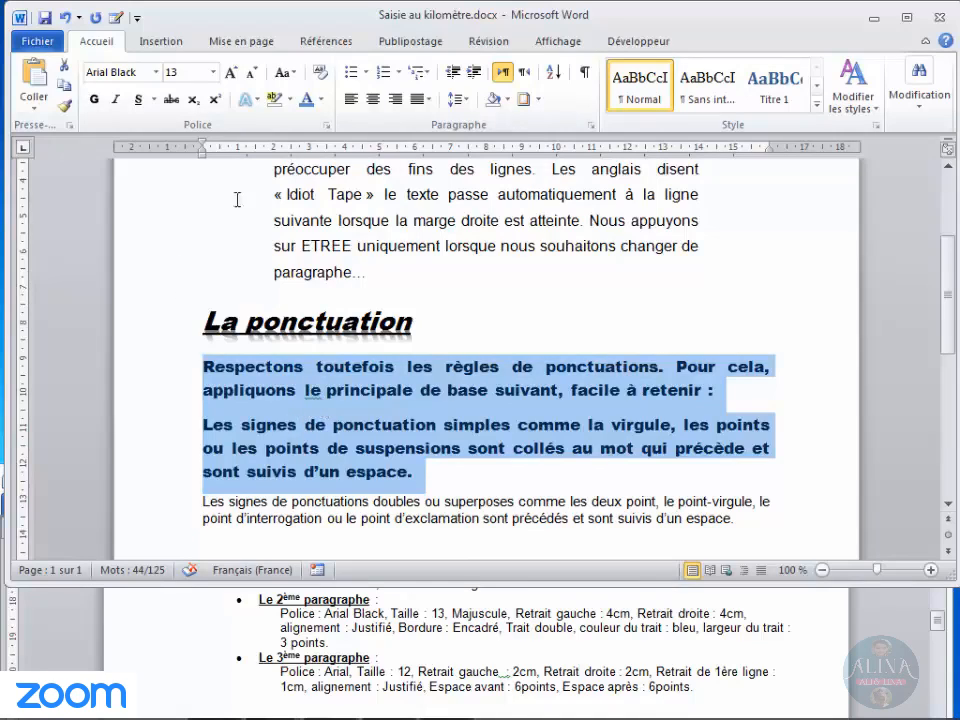
pyautogui.click(294, 80)
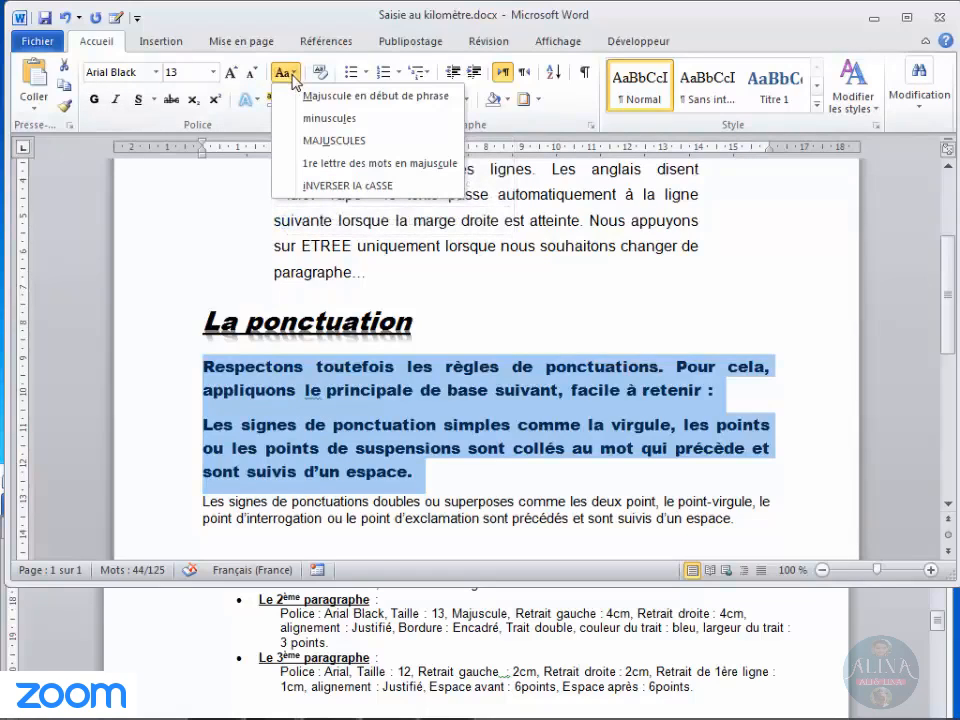
pyautogui.click(319, 146)
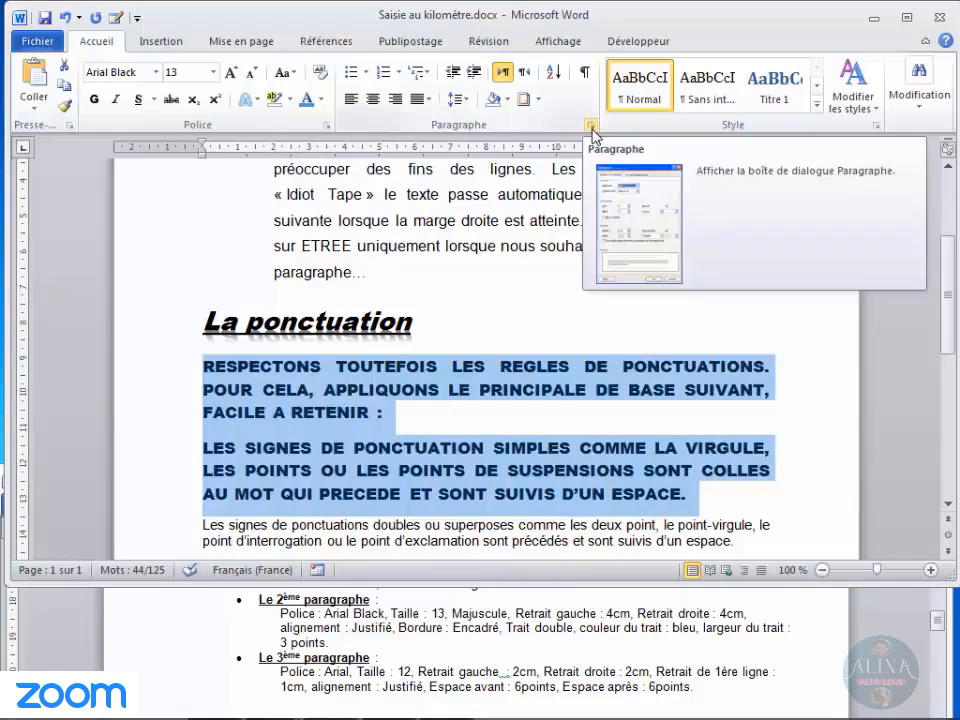
# - In the paragraph options for the uppercase text, set the indent before the text to 4 cm
pyautogui.click(591, 127)
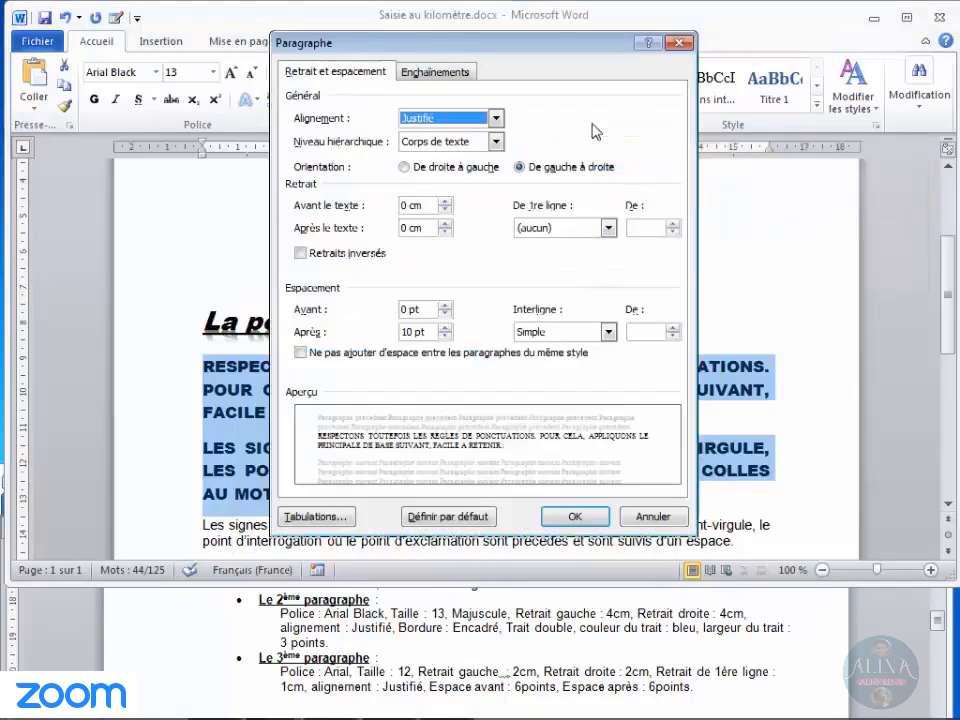
pyautogui.click(445, 201)
pyautogui.click(445, 201)
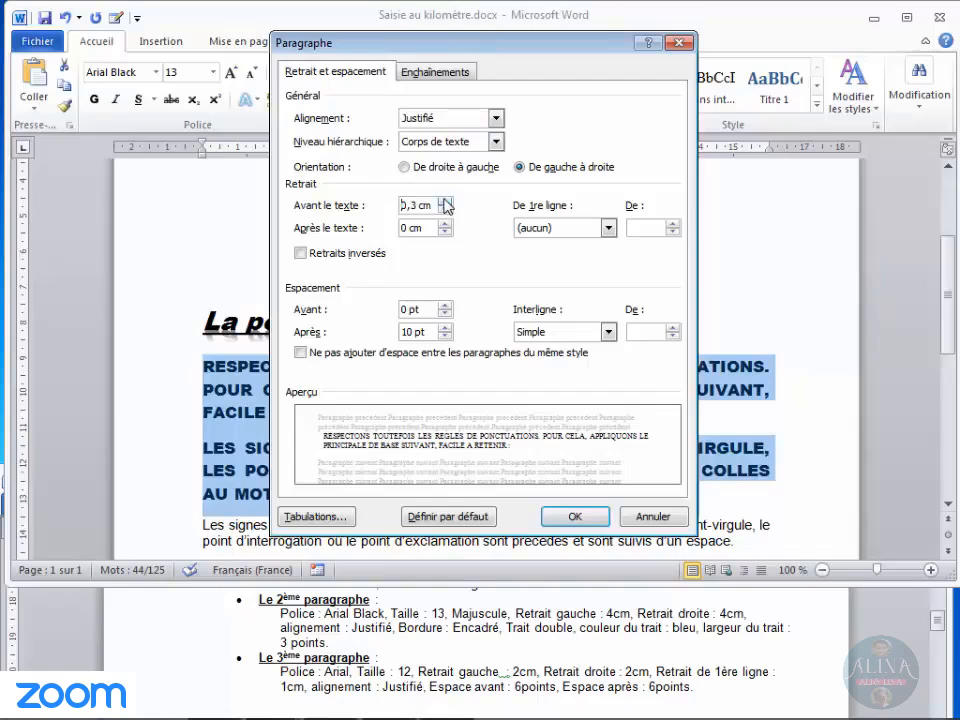
pyautogui.click(445, 201)
pyautogui.click(445, 201)
pyautogui.click(445, 201)
pyautogui.click(445, 201)
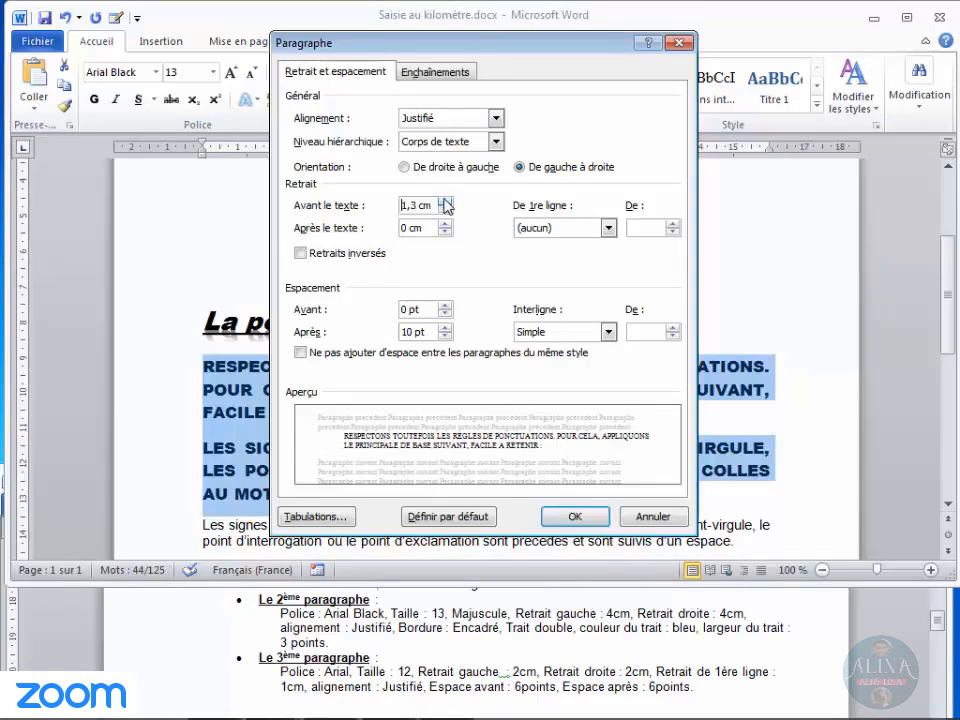
pyautogui.click(445, 201)
pyautogui.click(445, 201)
pyautogui.click(445, 201)
pyautogui.click(445, 201)
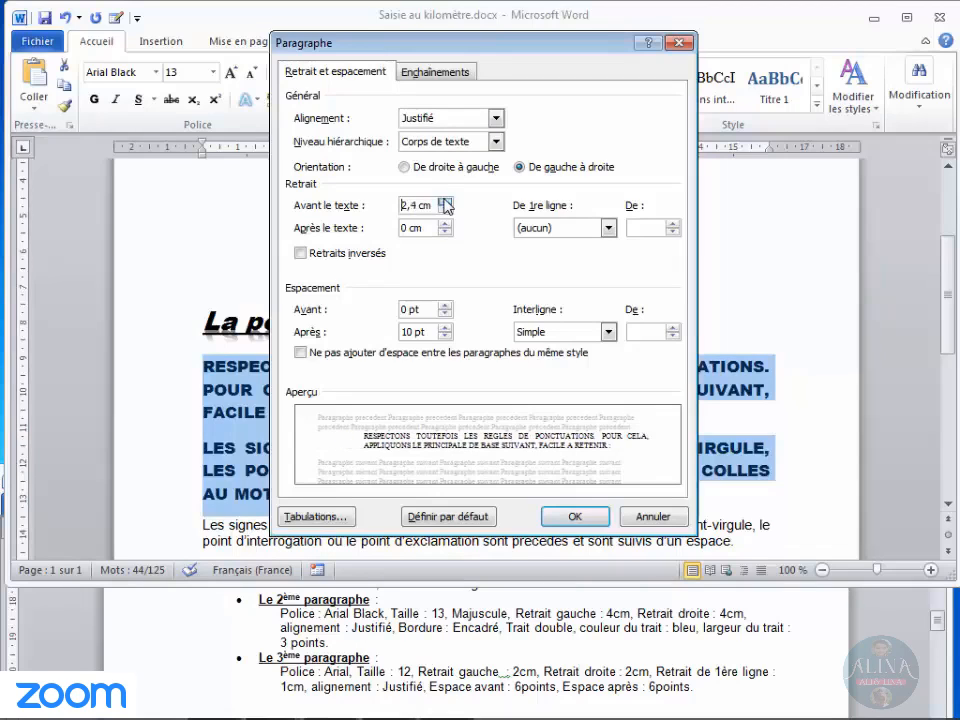
pyautogui.click(445, 201)
pyautogui.click(445, 201)
pyautogui.click(445, 201)
pyautogui.click(445, 201)
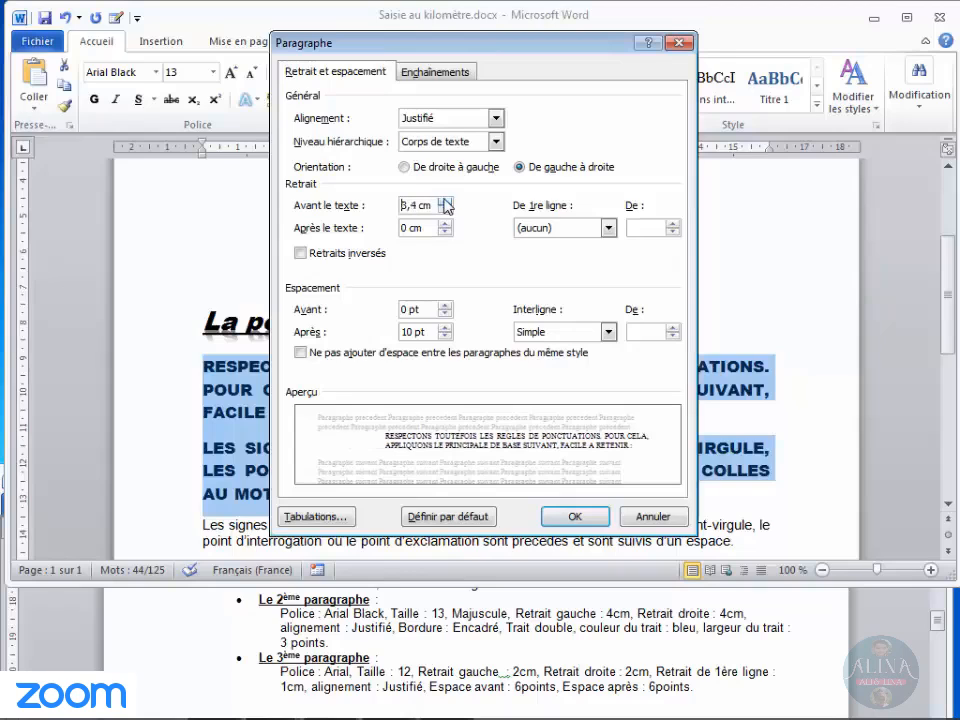
pyautogui.click(445, 201)
pyautogui.click(445, 201)
pyautogui.click(445, 201)
pyautogui.click(445, 201)
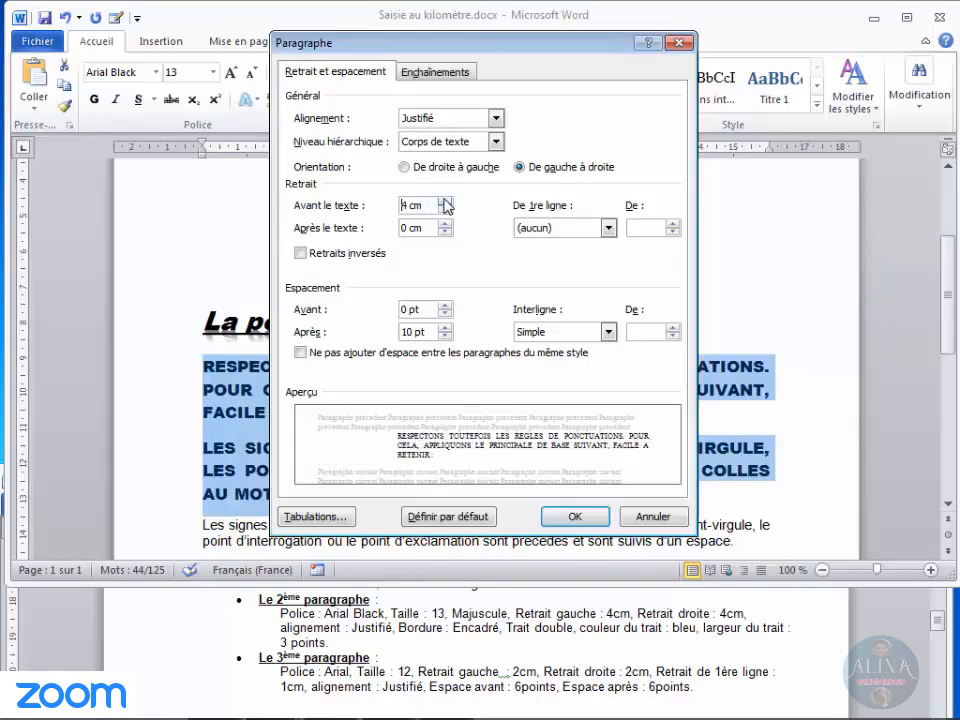
# - Set the indent after the text to 4 cm with Justifié alignment, and apply the paragraph settings to the uppercase text
pyautogui.click(445, 224)
pyautogui.click(445, 224)
pyautogui.click(445, 224)
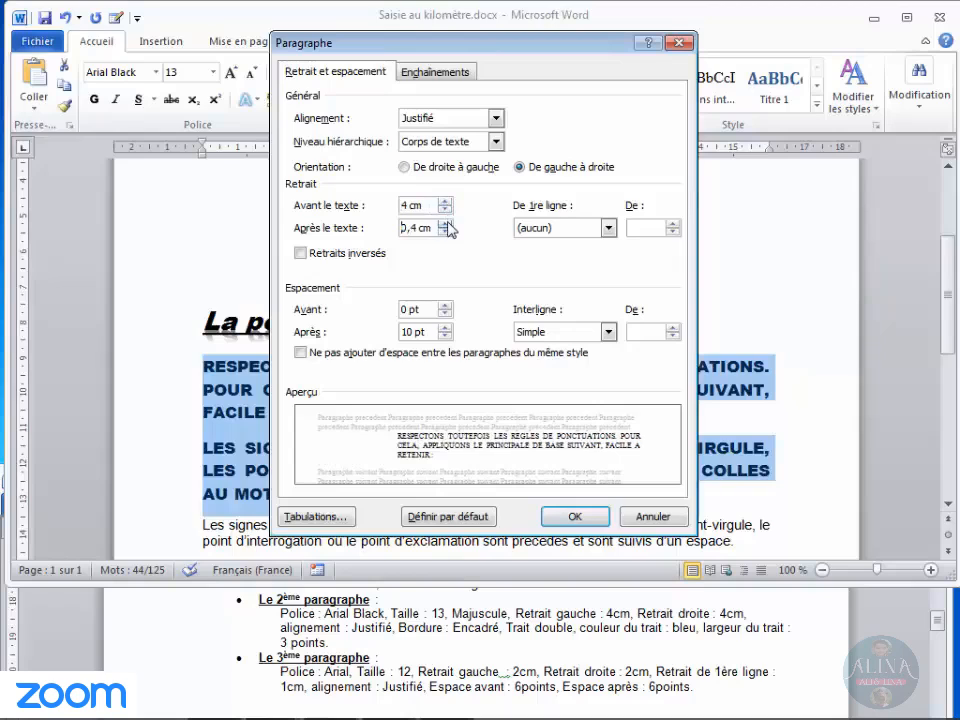
pyautogui.click(445, 224)
pyautogui.click(445, 224)
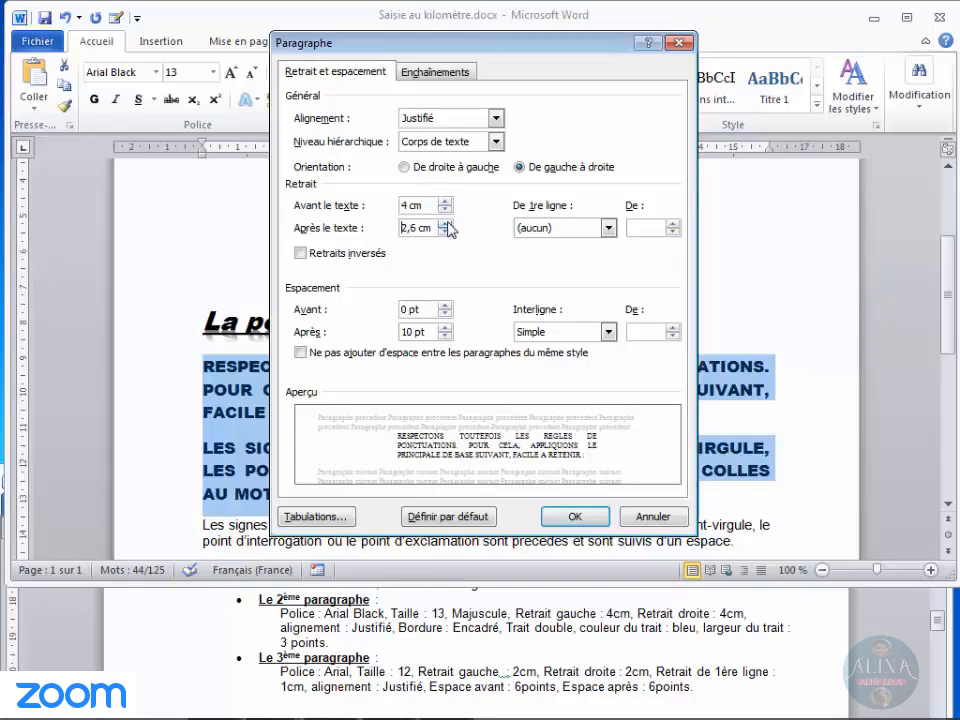
pyautogui.click(445, 224)
pyautogui.click(445, 224)
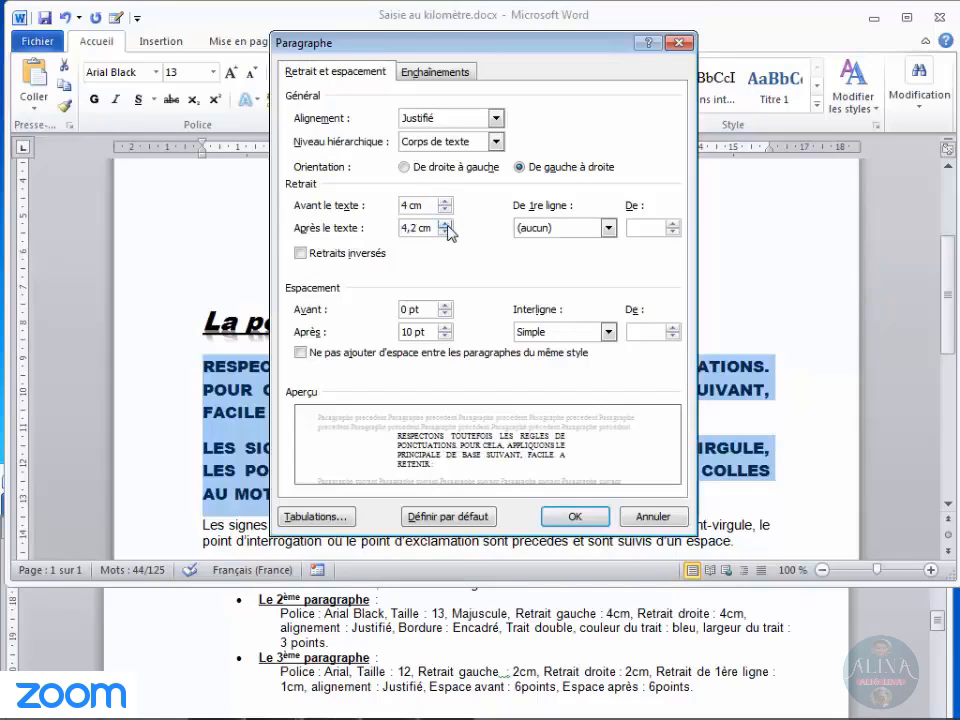
pyautogui.click(445, 231)
pyautogui.click(445, 231)
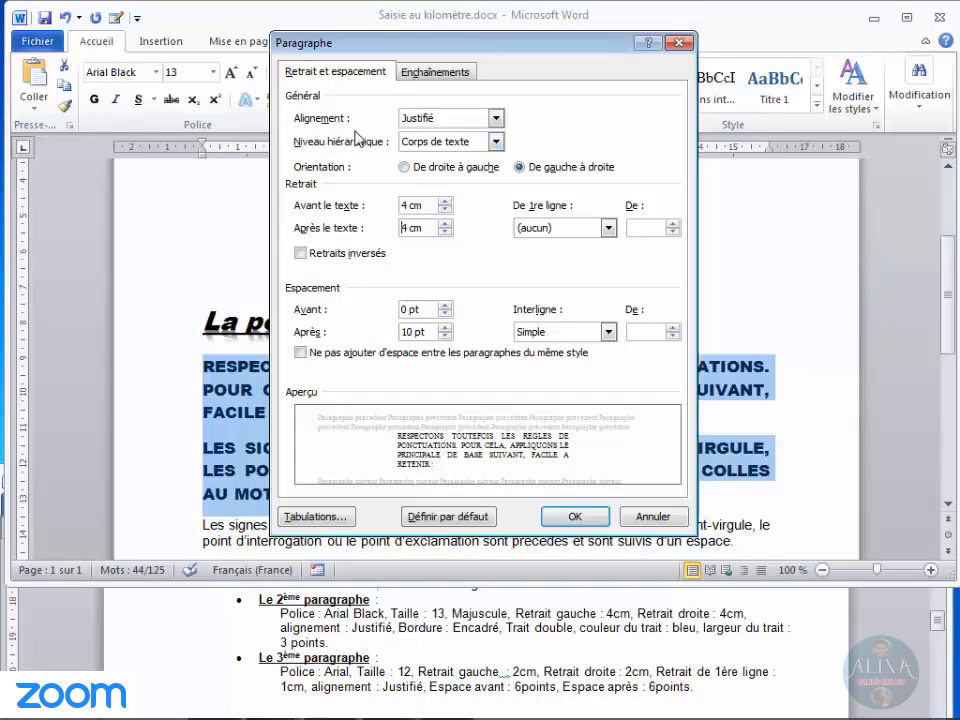
pyautogui.click(496, 119)
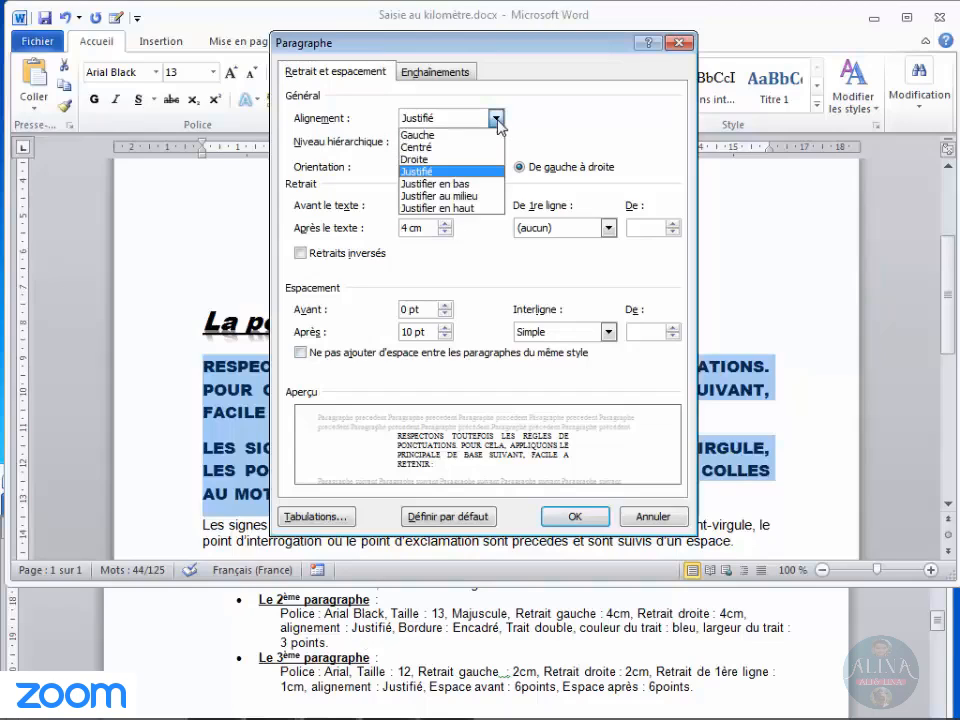
pyautogui.click(440, 172)
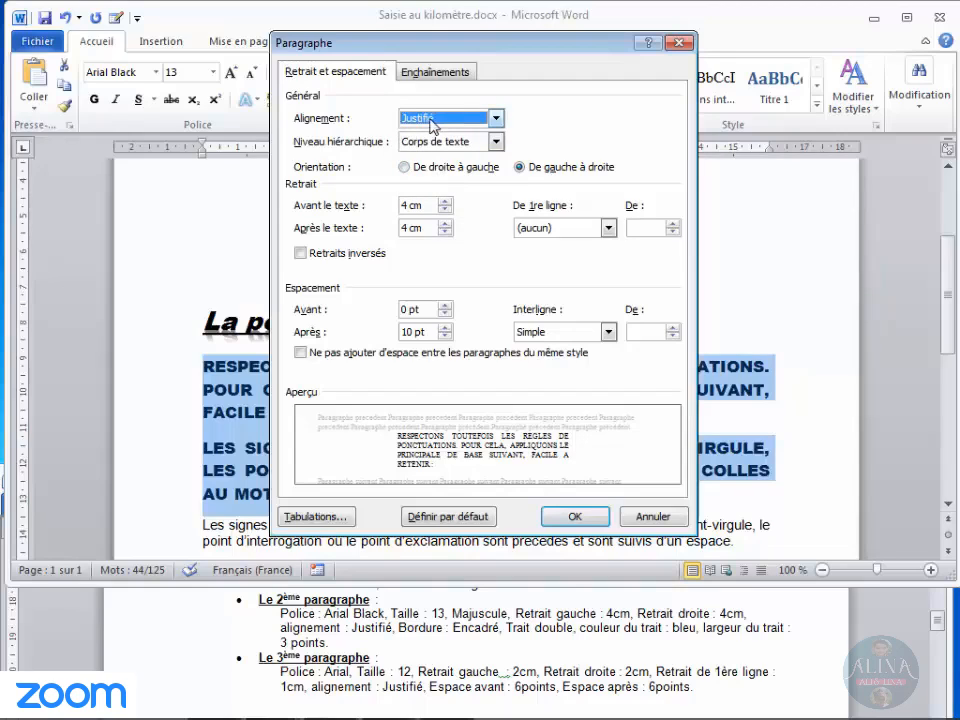
pyautogui.click(580, 516)
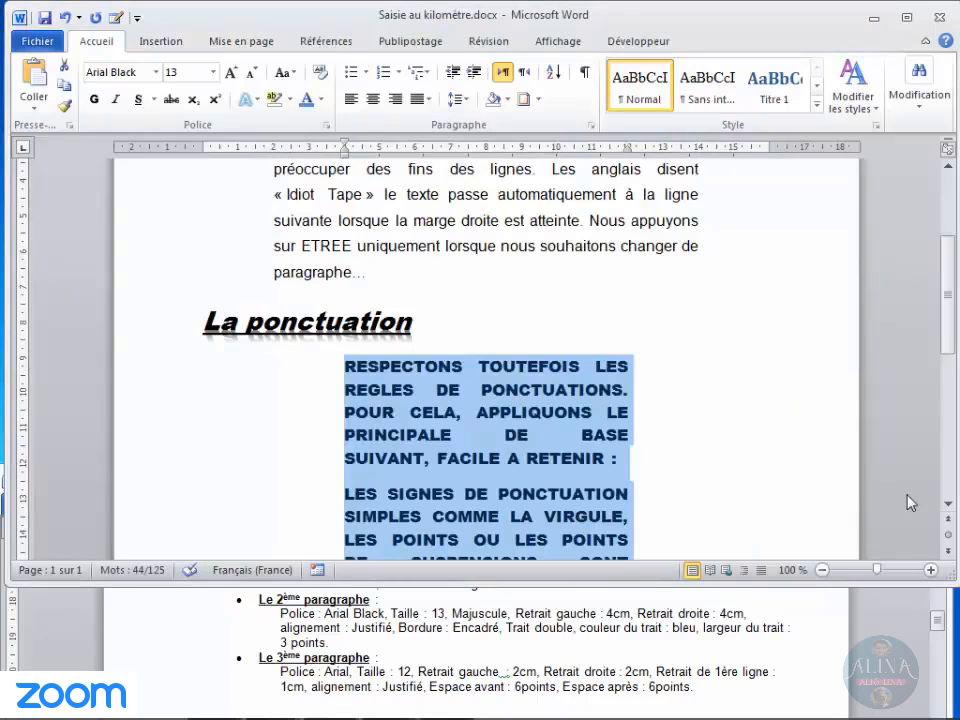